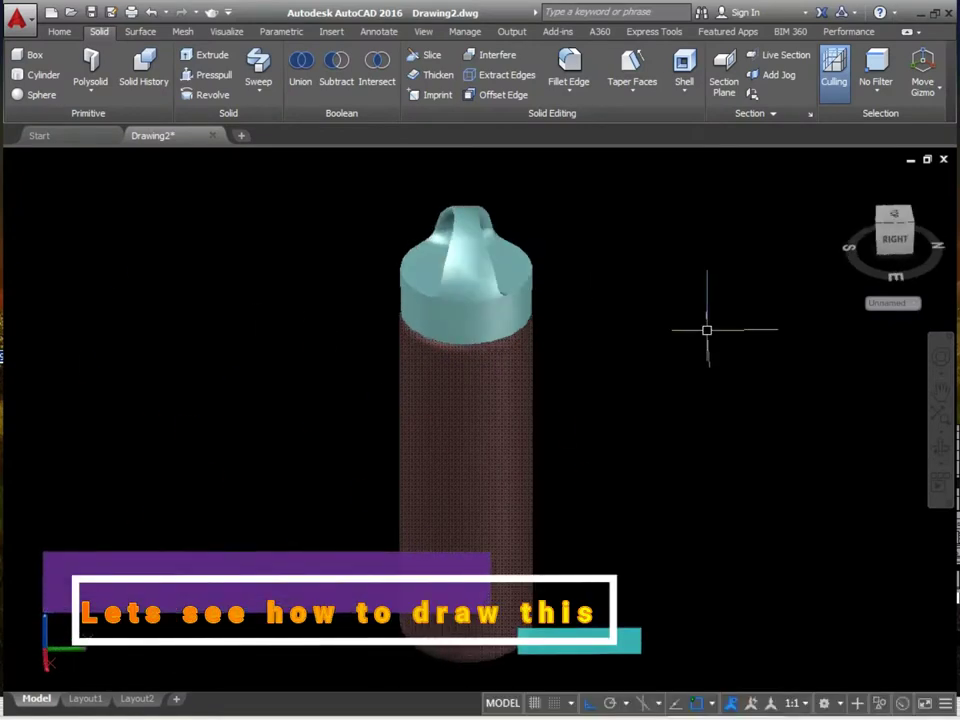
# Orbit the finished bottle model, then pan the empty top view so the origin sits lower-left.
pyautogui.keyDown('shift'); pyautogui.moveTo(707, 330); pyautogui.dragTo(239, 336, button='middle'); pyautogui.keyUp('shift')
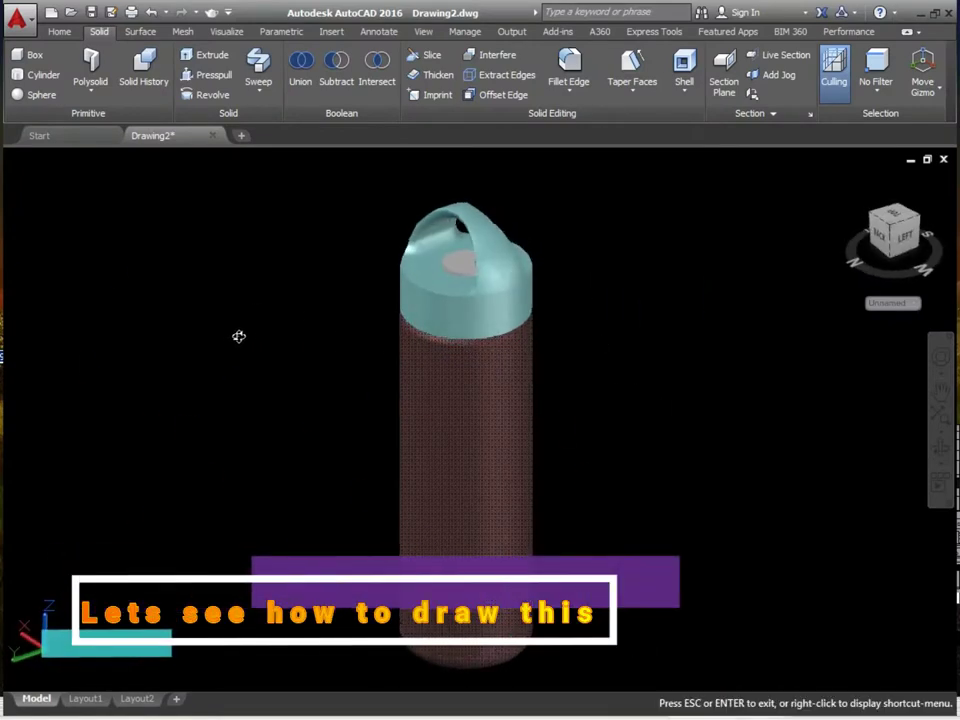
pyautogui.press('Escape')
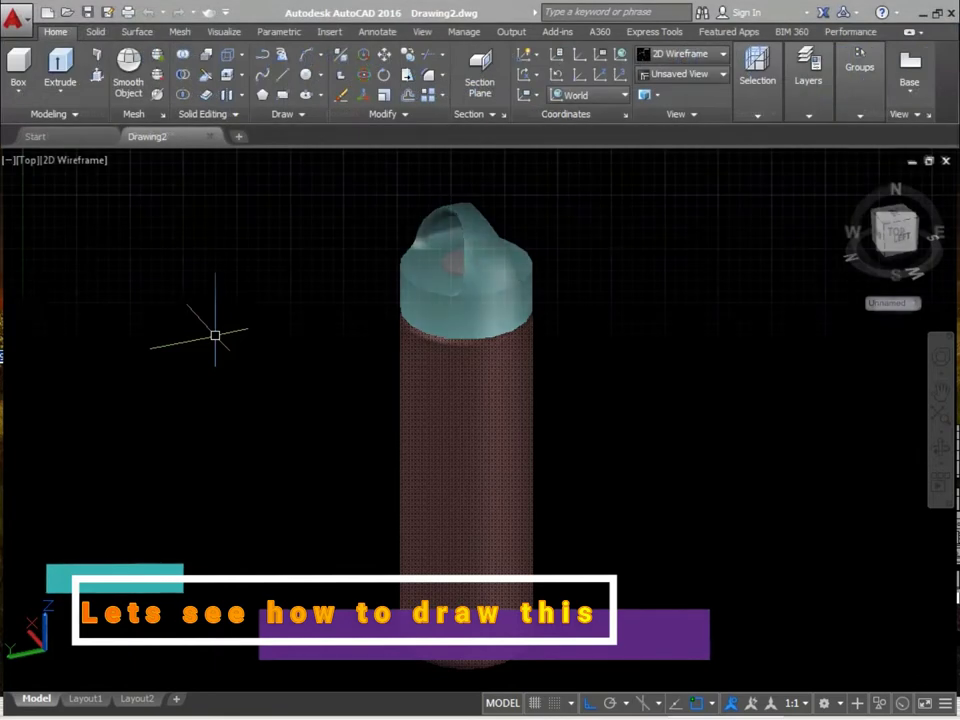
pyautogui.moveTo(407, 370); pyautogui.dragTo(329, 378, button='middle')
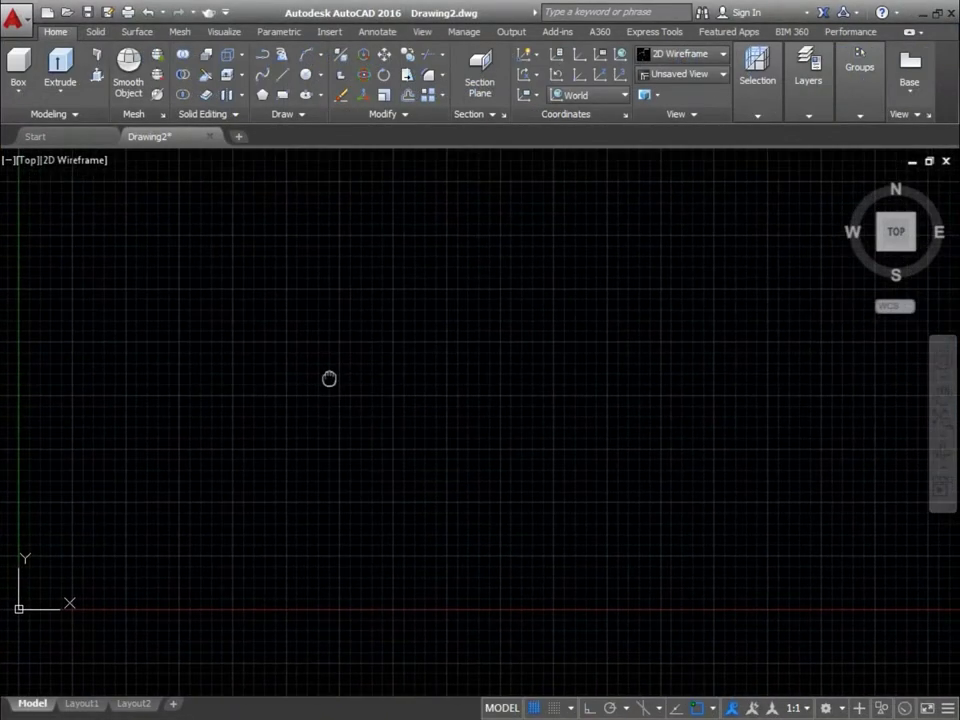
pyautogui.write('un')
# Set the drawing length units to Architectural.
pyautogui.press('Return')
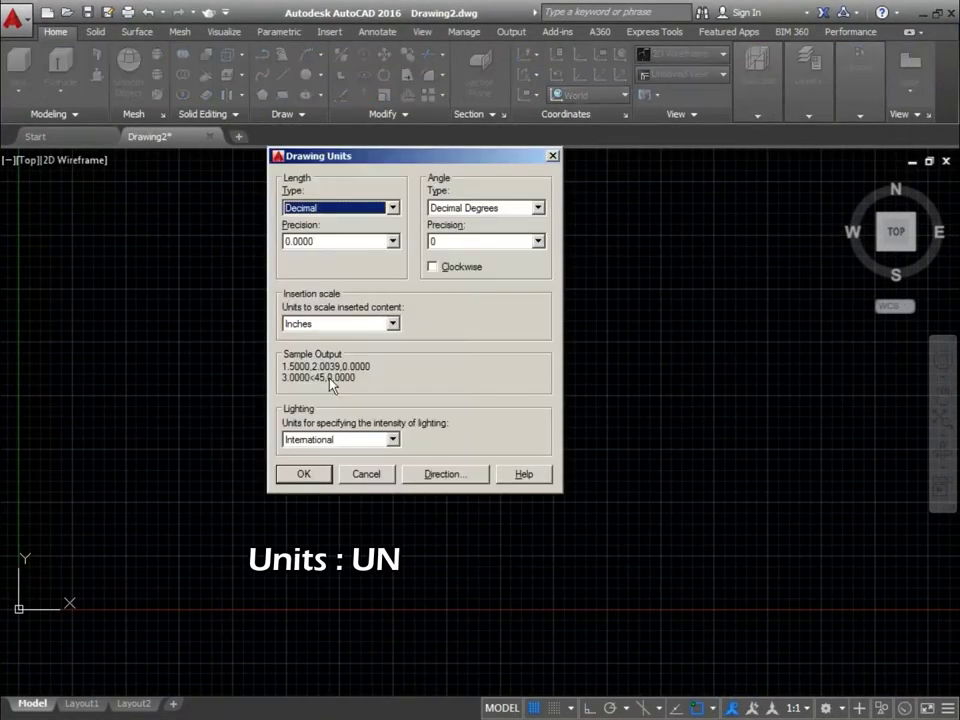
pyautogui.click(334, 223)
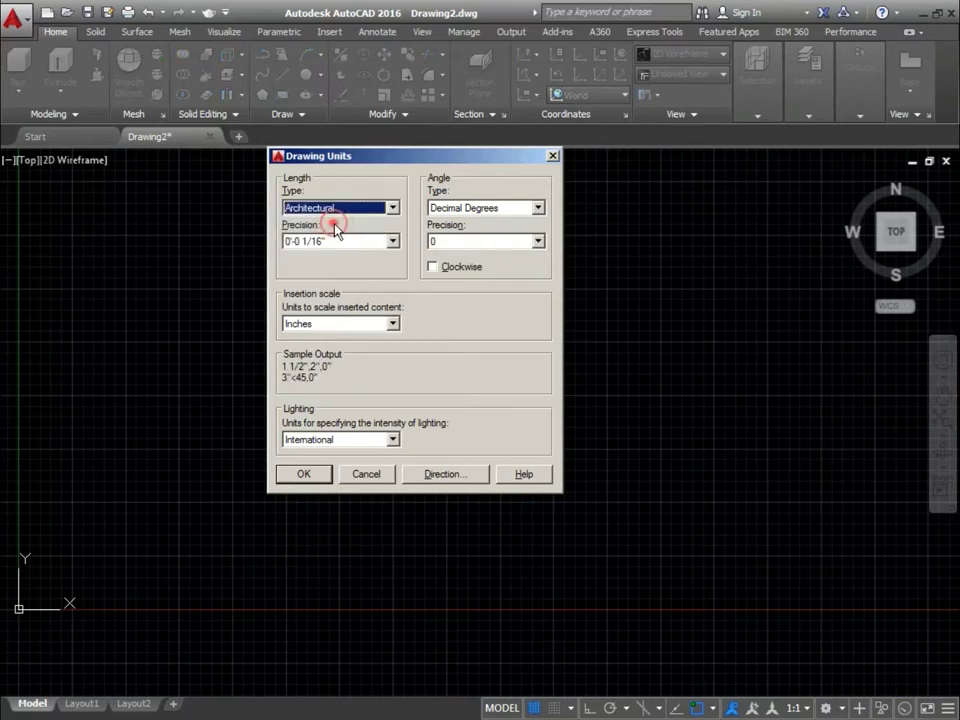
pyautogui.click(305, 476)
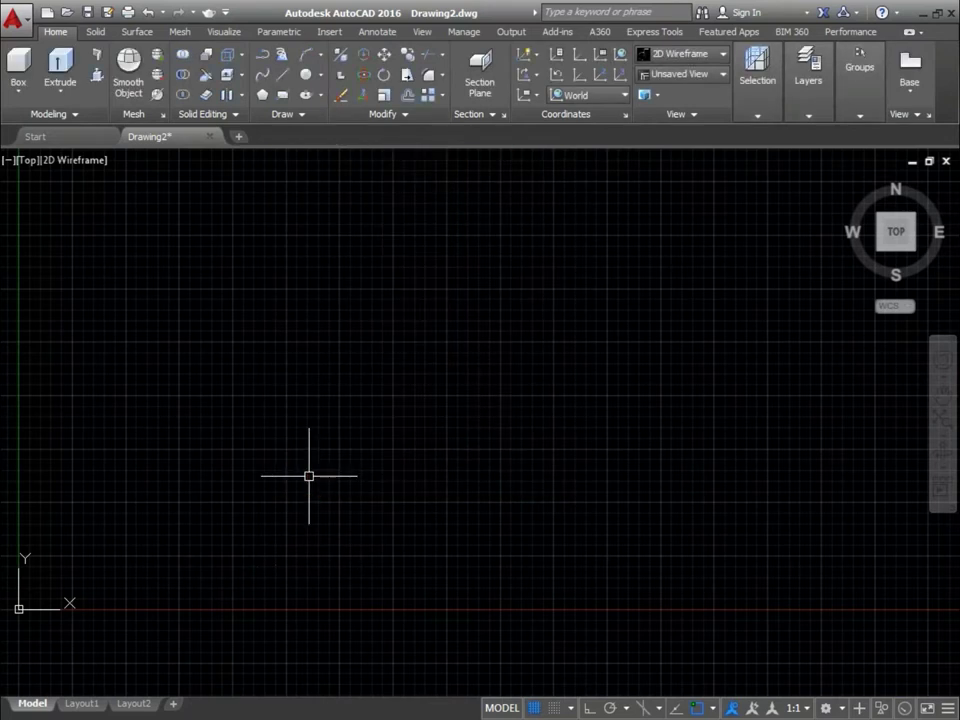
# Change the Standard dimension style's unit format to Architectural.
pyautogui.press('Return')
pyautogui.click(675, 330)
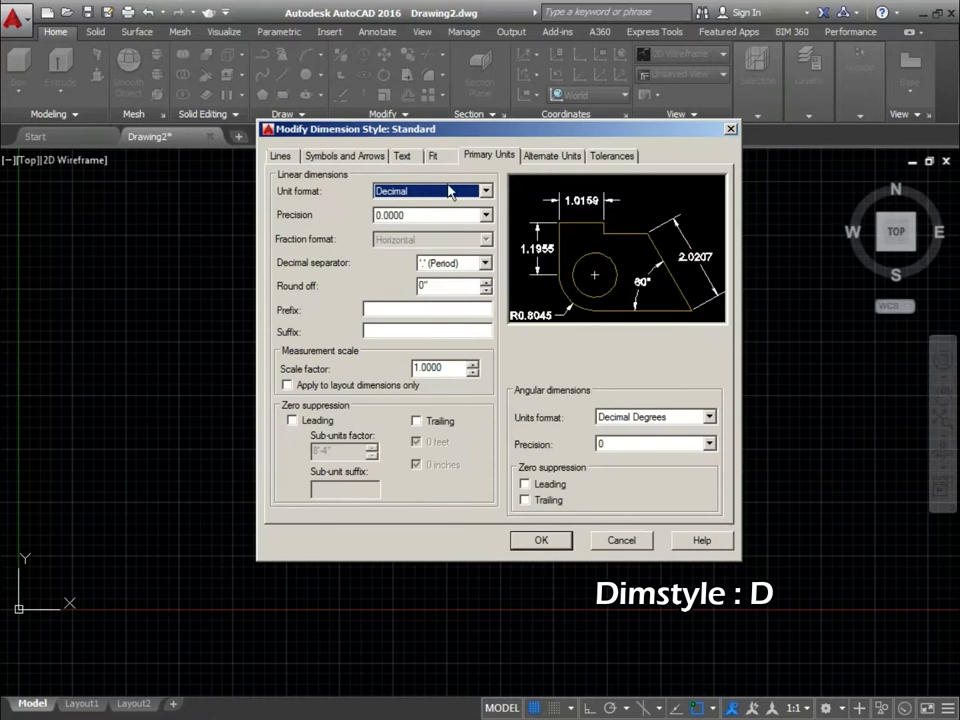
pyautogui.click(424, 191)
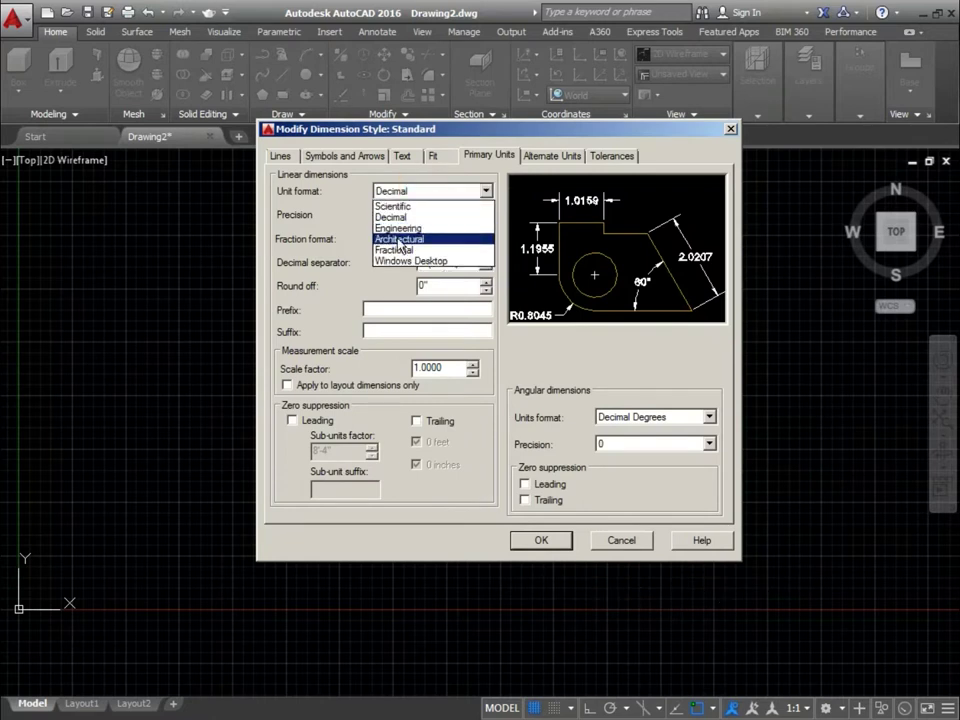
pyautogui.click(399, 240)
pyautogui.click(541, 542)
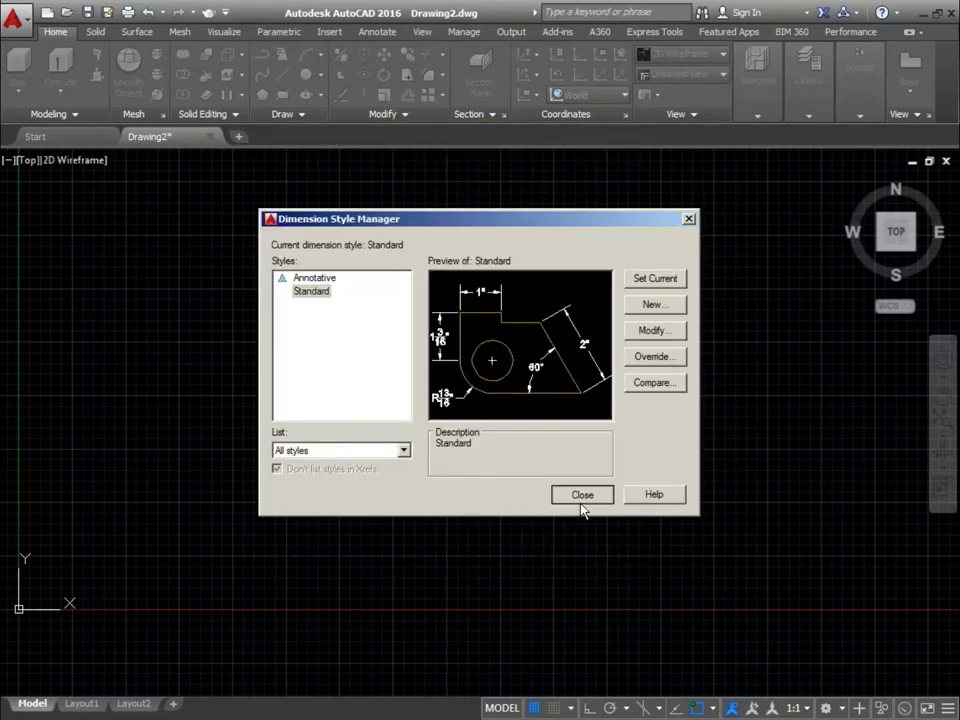
pyautogui.click(582, 496)
# Set the UCS icon so it is not displayed at the origin.
pyautogui.rightClick(53, 615)
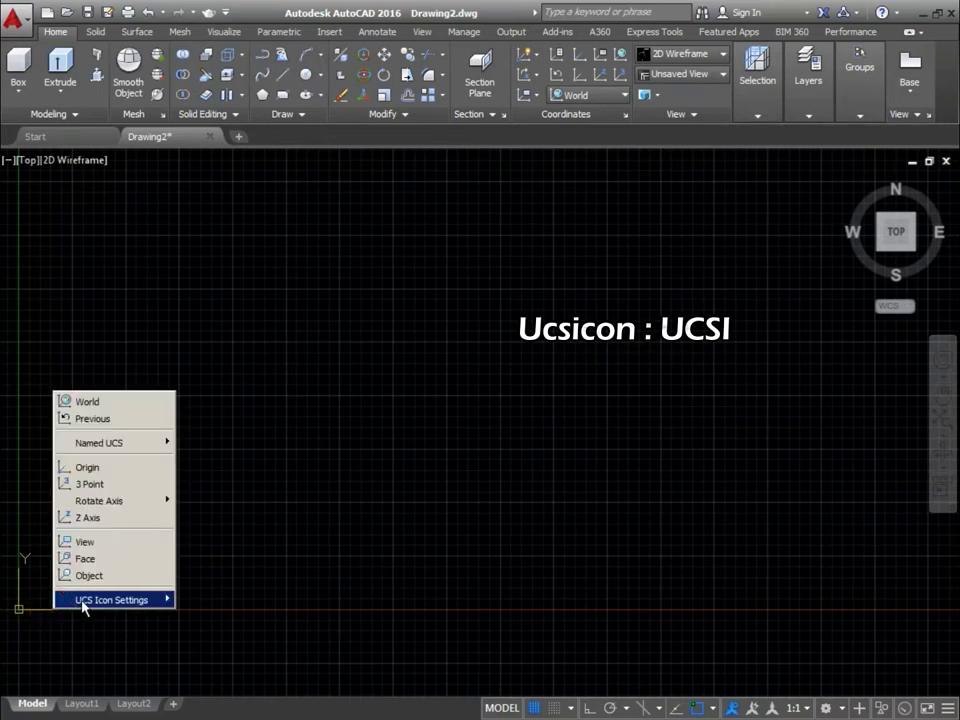
pyautogui.click(236, 600)
pyautogui.click(533, 708)
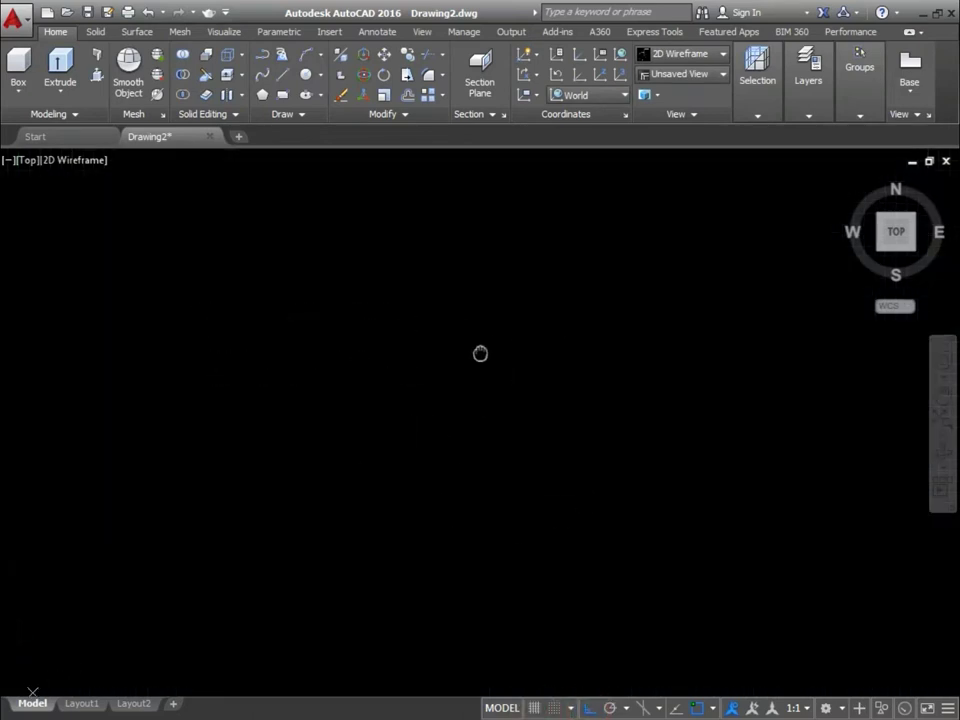
# Place the bottle reference photo at a picked point with scale 1'1.6 and default rotation.
pyautogui.click(352, 442)
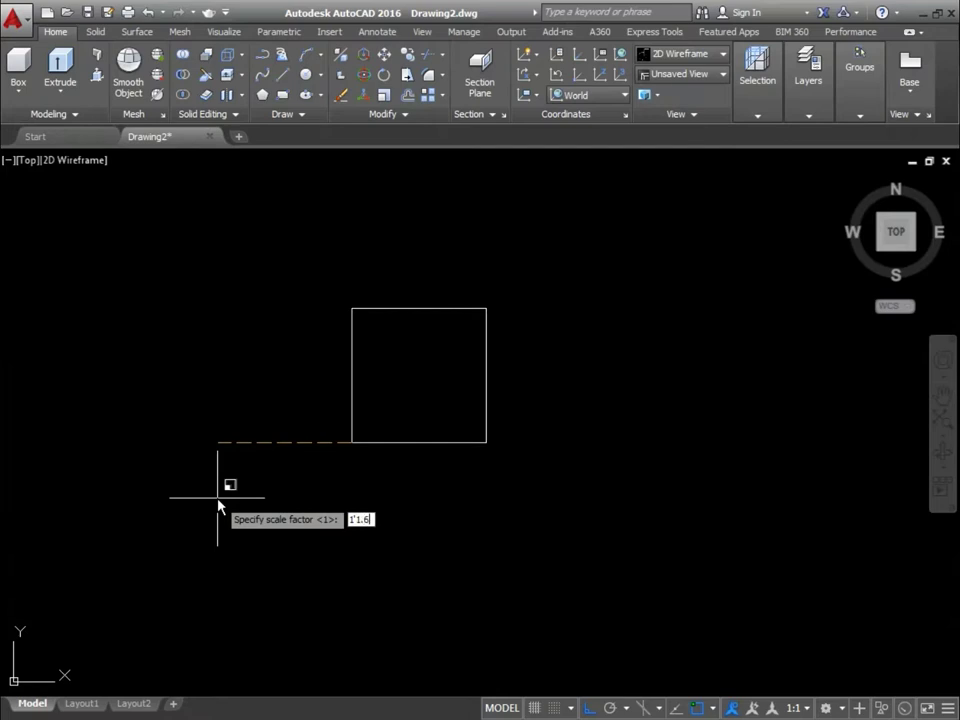
pyautogui.press('Return')
pyautogui.click(521, 415)
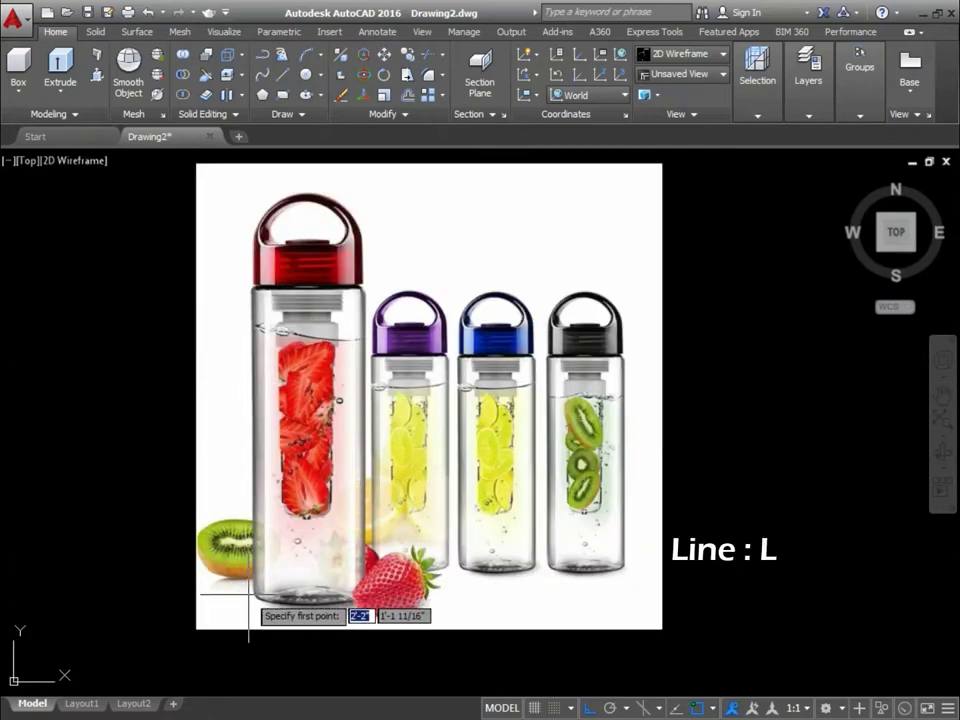
# Draw the bottle's straight left side line up from its bottom-left corner.
pyautogui.scroll(3, 214, 583)
pyautogui.scroll(3, 214, 580)
pyautogui.scroll(-1, 246, 546)
pyautogui.click(244, 550)
pyautogui.scroll(-3, 230, 560)
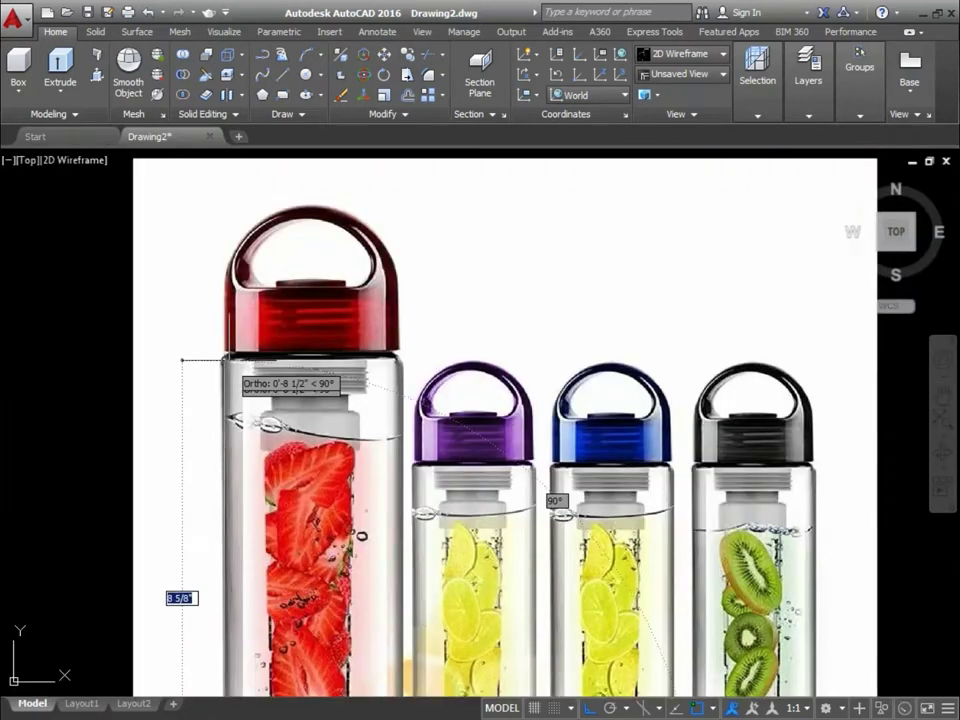
pyautogui.scroll(4, 204, 400)
pyautogui.press('Return')
# Add a three-point arc tracing the neck curve at the top of the side line.
pyautogui.write('a')
pyautogui.press('Return')
pyautogui.click(208, 399)
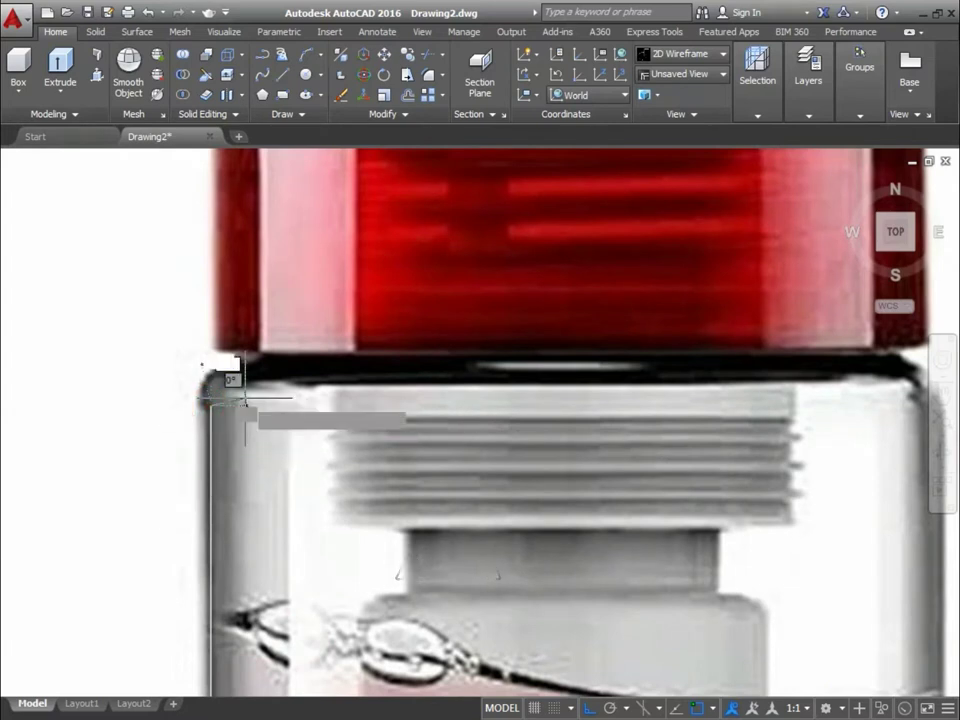
pyautogui.scroll(3, 244, 398)
pyautogui.click(202, 380)
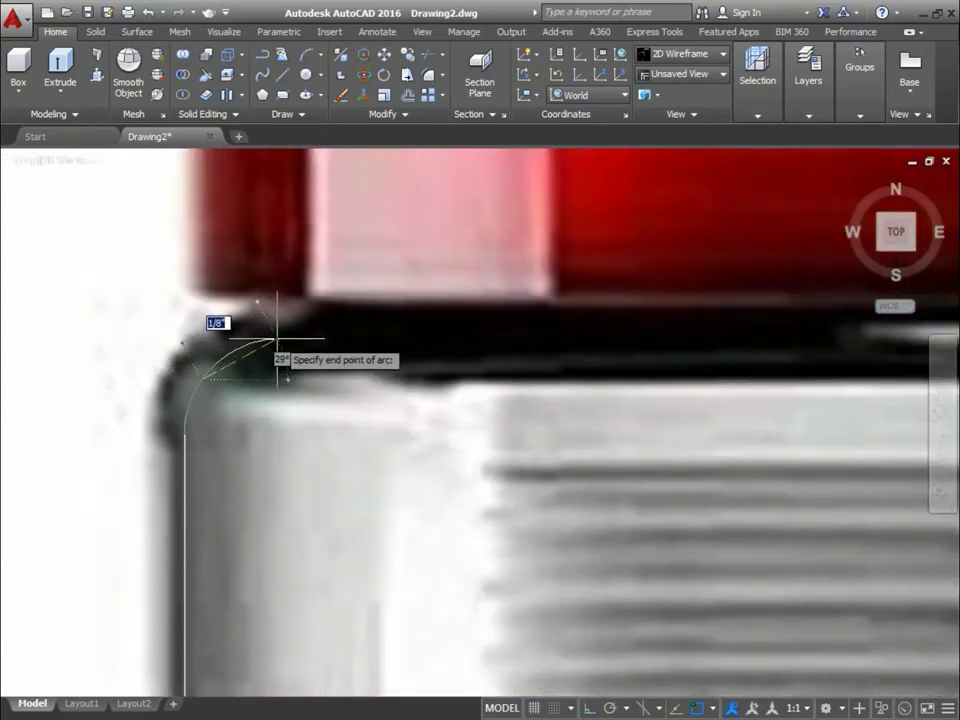
pyautogui.scroll(-3, 307, 393)
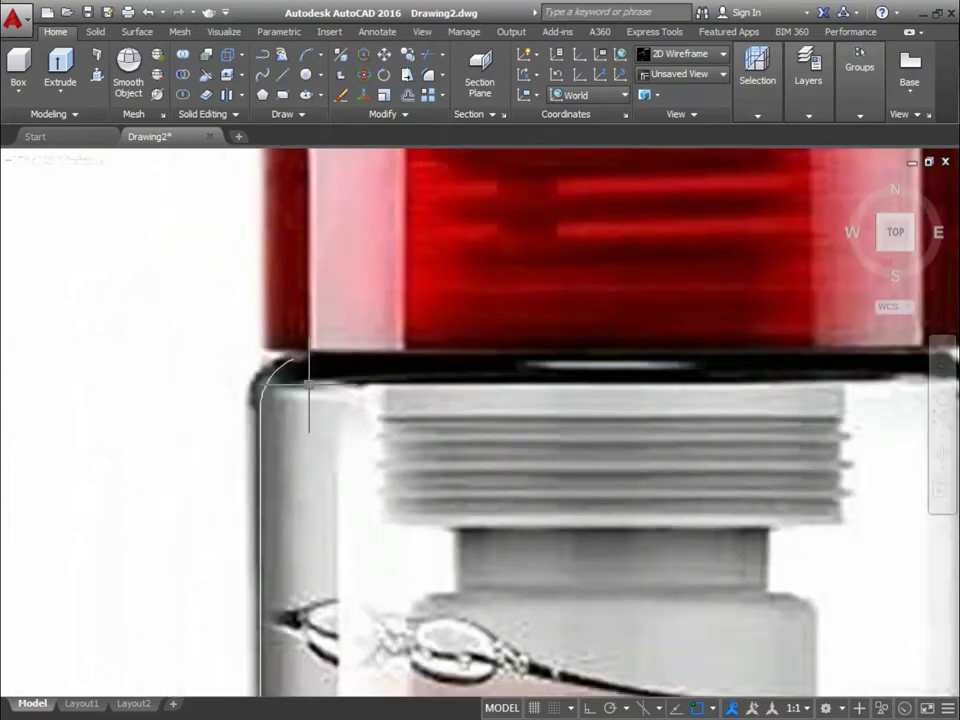
# Draw a line from the arc's end up the cap's left side.
pyautogui.press('l')
pyautogui.click(290, 398)
pyautogui.scroll(2, 289, 396)
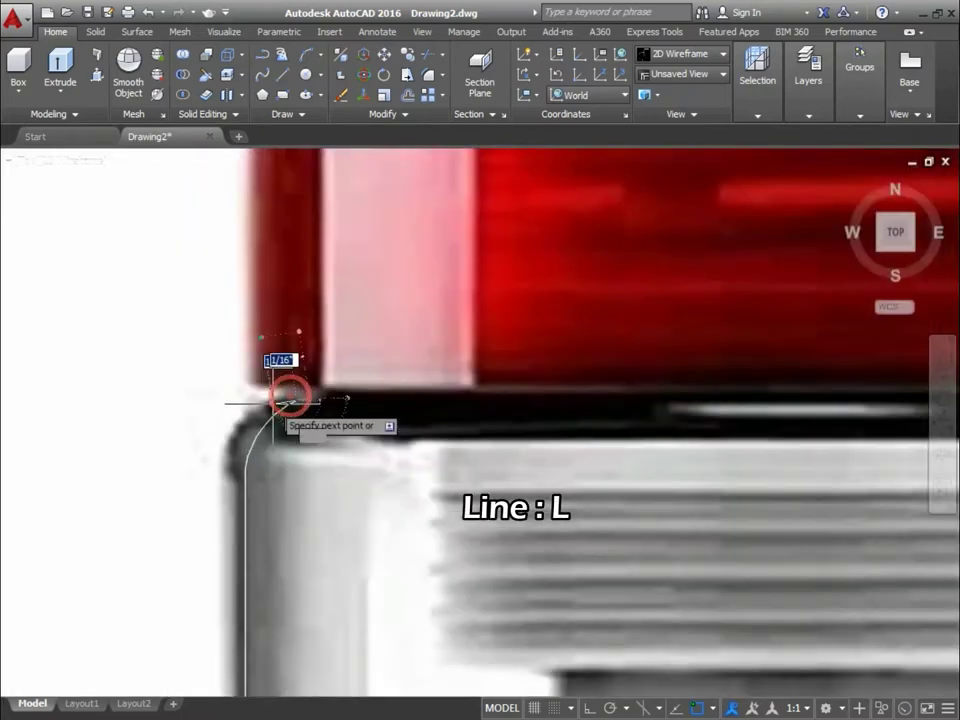
pyautogui.scroll(2, 287, 394)
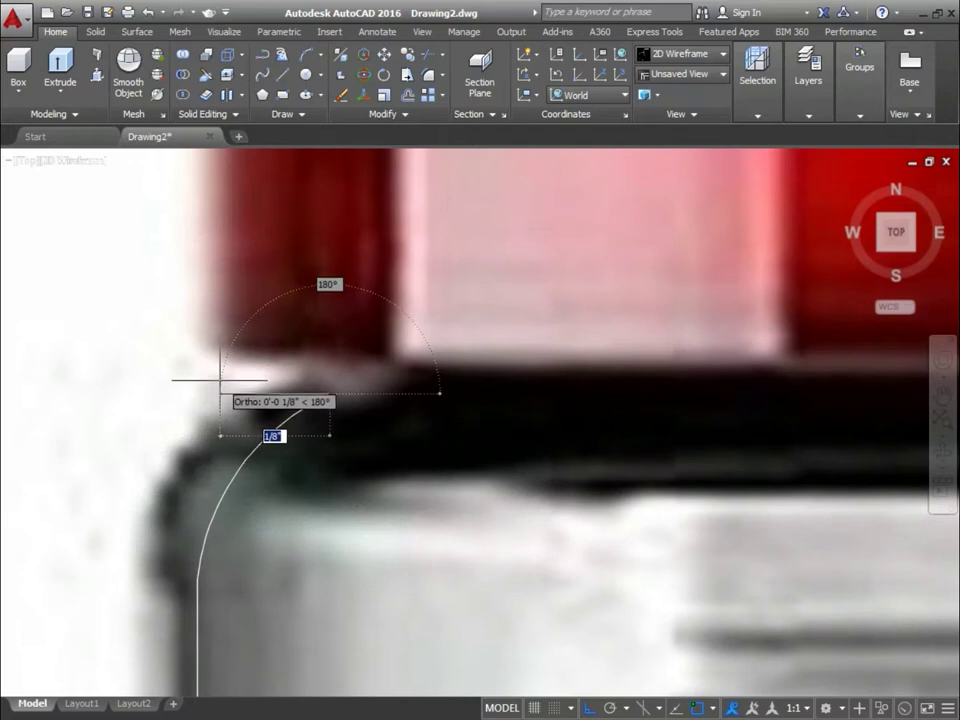
pyautogui.scroll(-3, 208, 312)
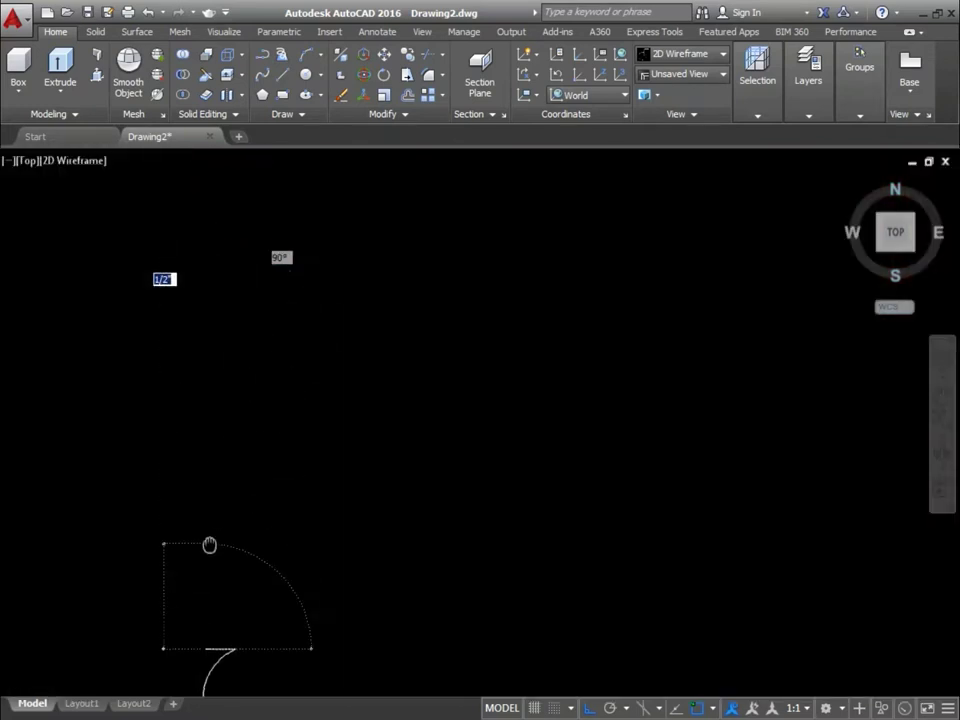
pyautogui.moveTo(247, 330)
pyautogui.mouseDown(button='middle')
pyautogui.moveTo(204, 454)
pyautogui.moveTo(208, 410)
pyautogui.mouseUp(button='middle')
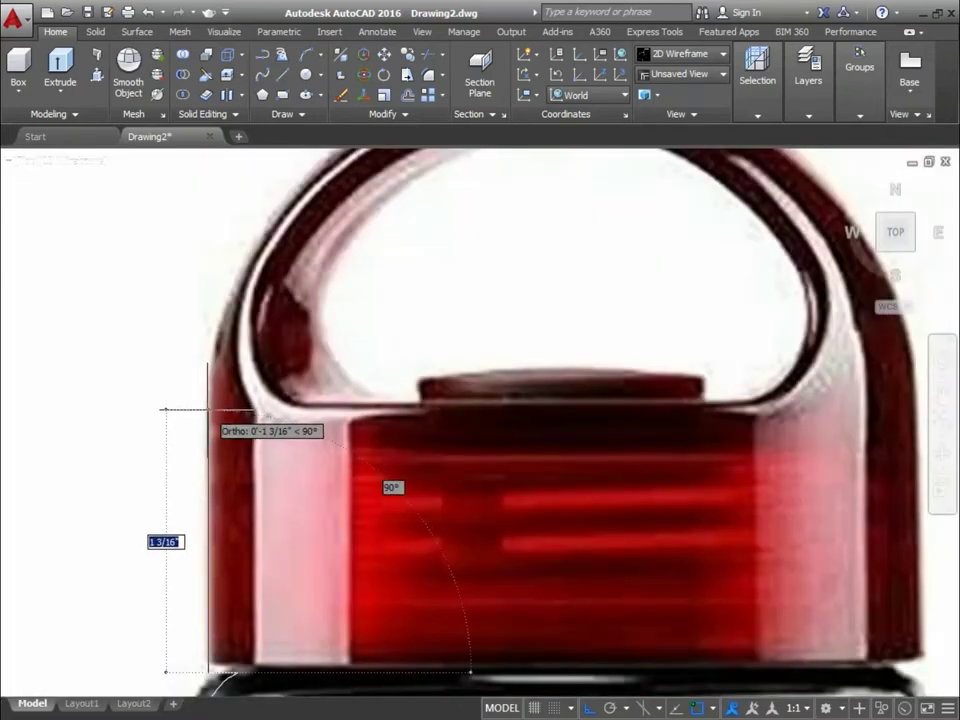
pyautogui.click(205, 408)
# Draw a line across the bottom of the cap to its right corner.
pyautogui.scroll(-3, 111, 450)
pyautogui.scroll(1, 175, 302)
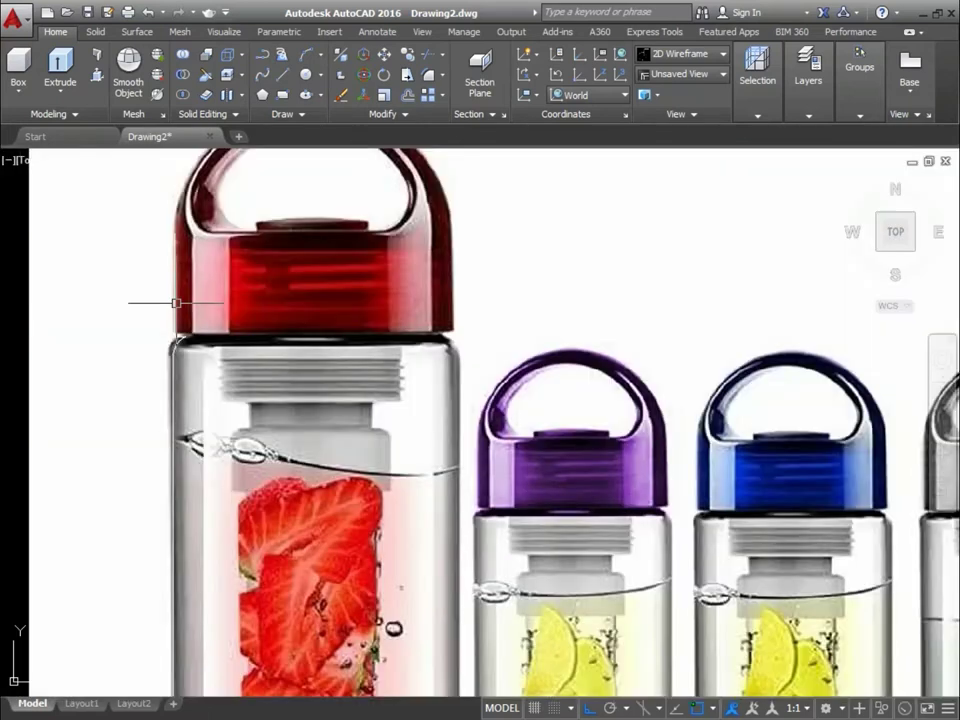
pyautogui.click(176, 334)
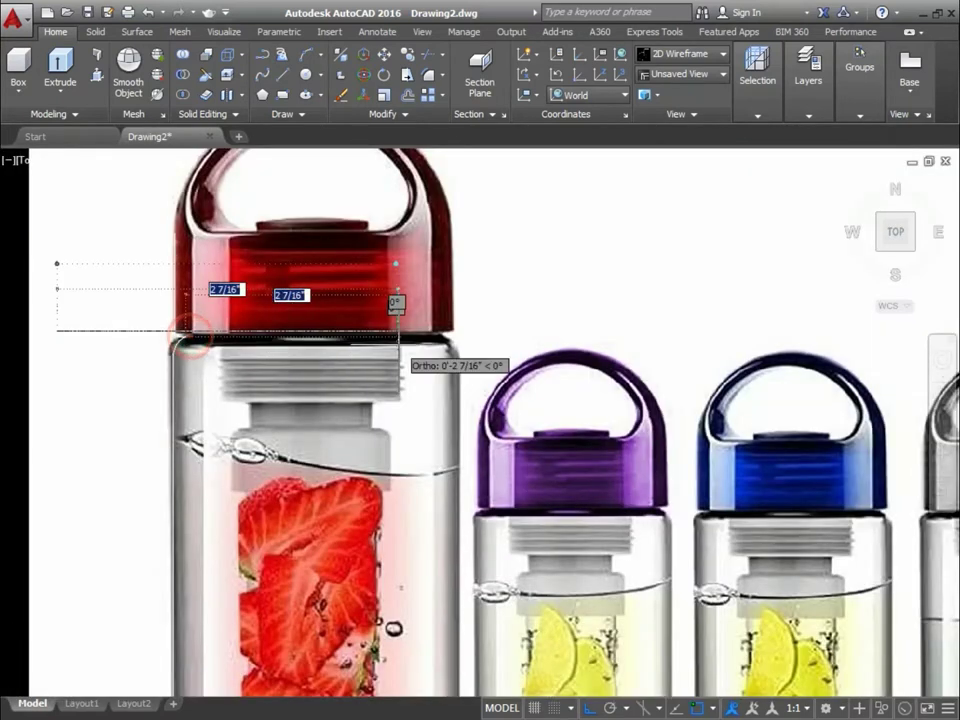
pyautogui.scroll(4, 410, 330)
pyautogui.scroll(3, 483, 320)
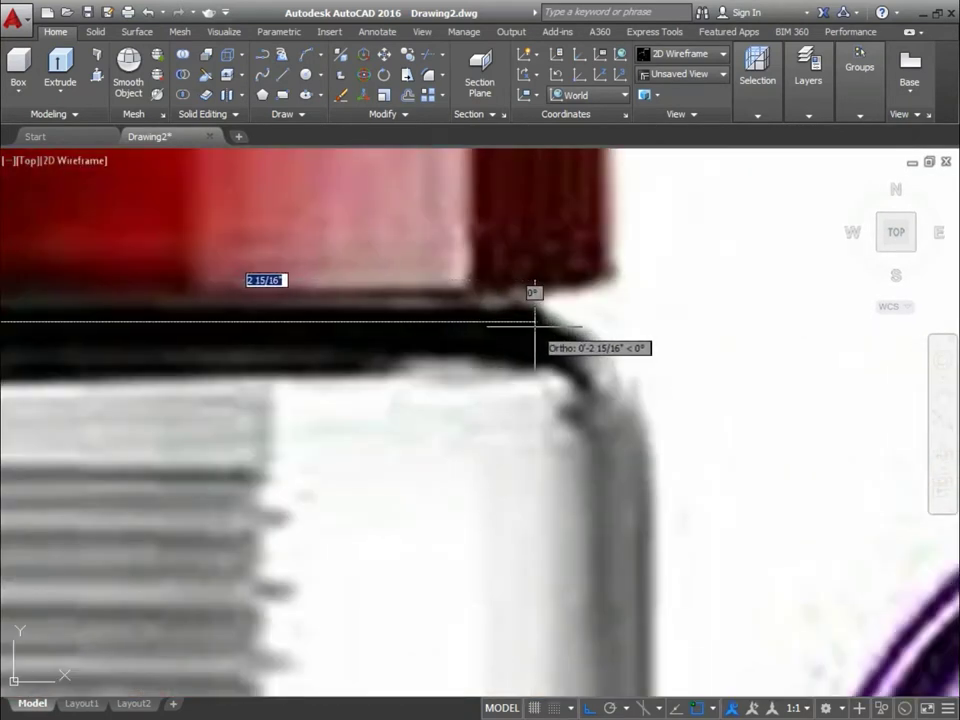
pyautogui.click(527, 322)
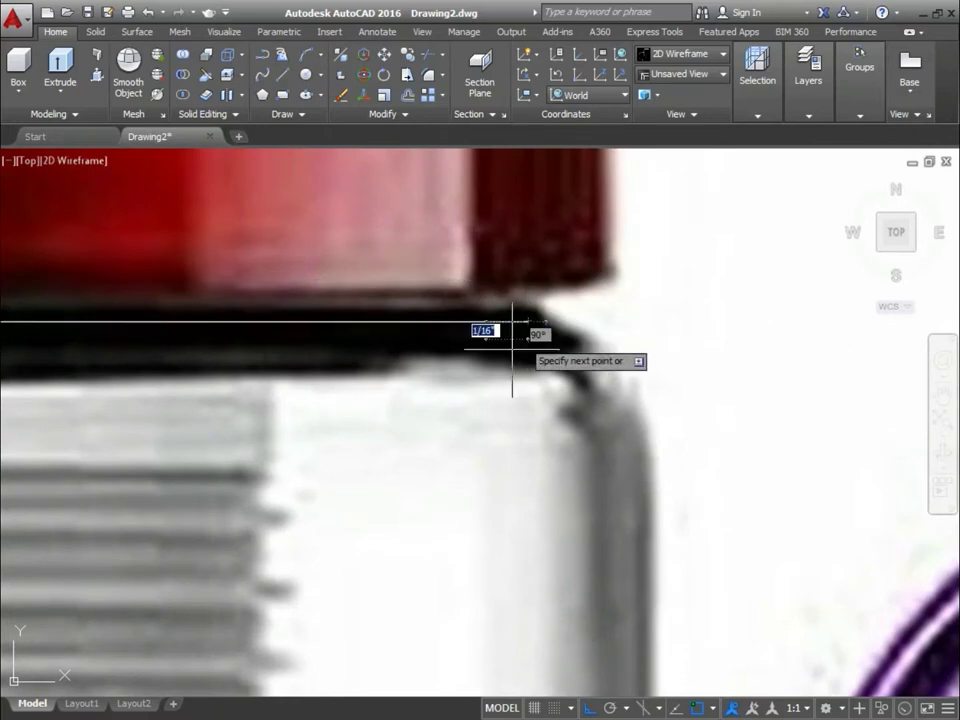
# Round the bottom corner with a three-point arc ending at the bottle's bottom edge.
pyautogui.scroll(-3, 422, 378)
pyautogui.moveTo(422, 378); pyautogui.dragTo(300, 480, button='middle')
pyautogui.scroll(5, 300, 480)
pyautogui.scroll(-5, 290, 543)
pyautogui.write('a')
pyautogui.press('Return')
pyautogui.click(199, 460)
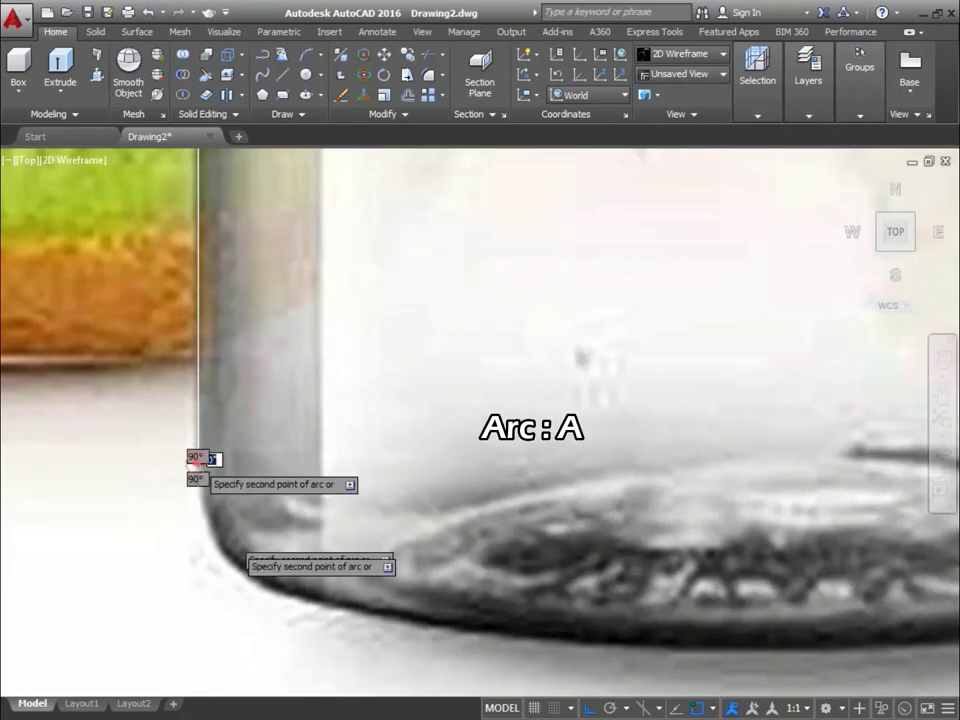
pyautogui.click(235, 557)
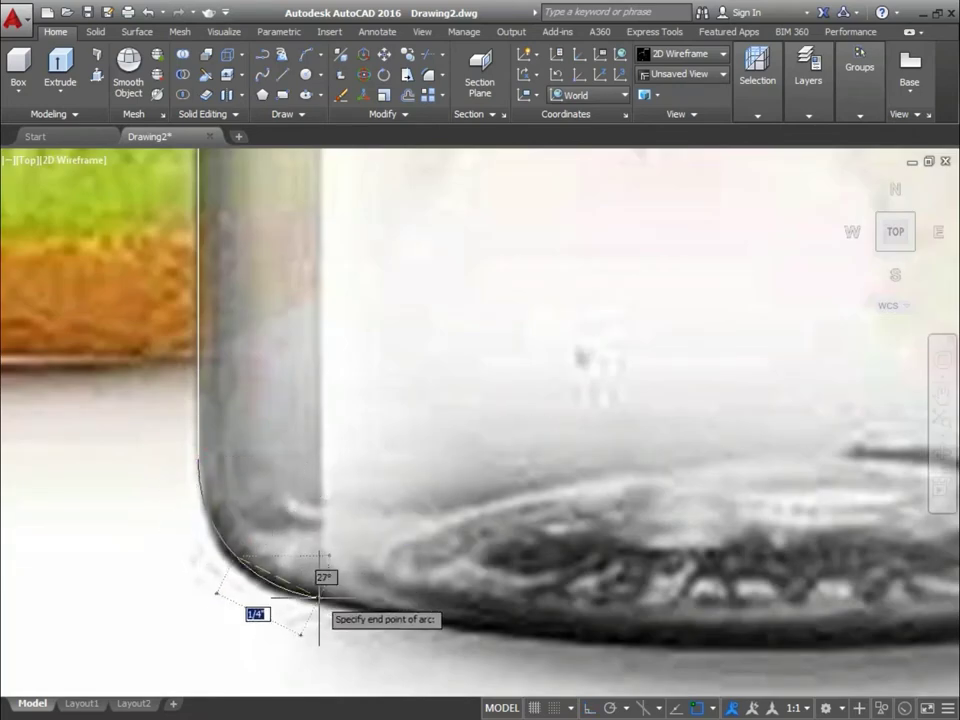
pyautogui.click(322, 597)
# Window-select the whole traced half outline.
pyautogui.scroll(-3, 268, 536)
pyautogui.scroll(-3, 250, 475)
pyautogui.moveTo(250, 475); pyautogui.dragTo(245, 507, button='middle')
pyautogui.click(231, 237)
pyautogui.click(281, 576)
pyautogui.scroll(4, 278, 334)
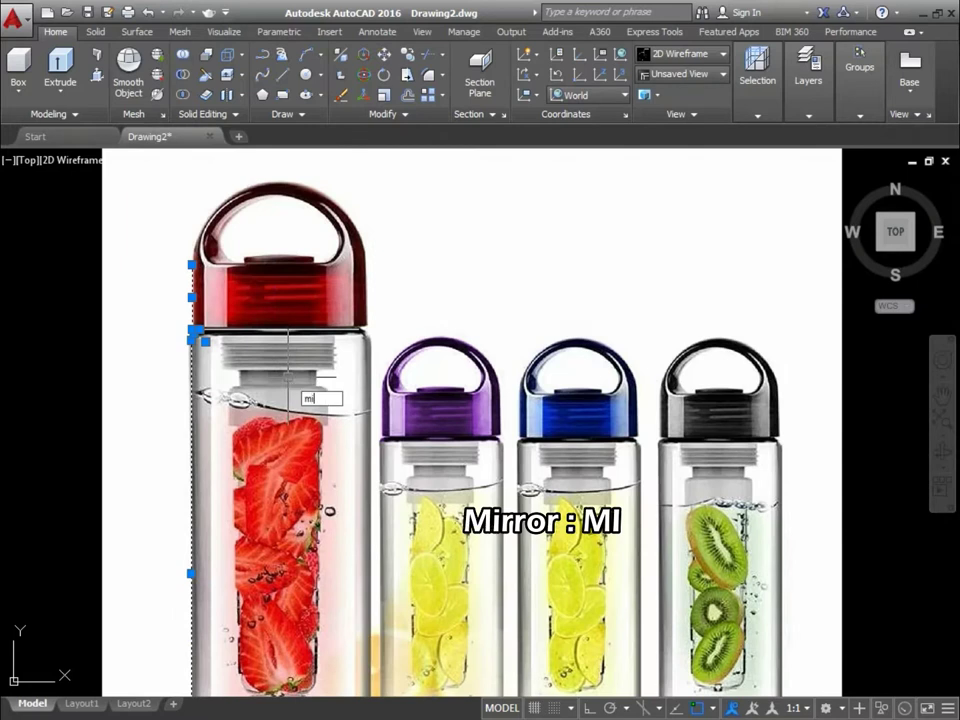
# Mirror the half outline about a vertical line with Ortho on, keeping the original.
pyautogui.press('Return')
pyautogui.click(281, 335)
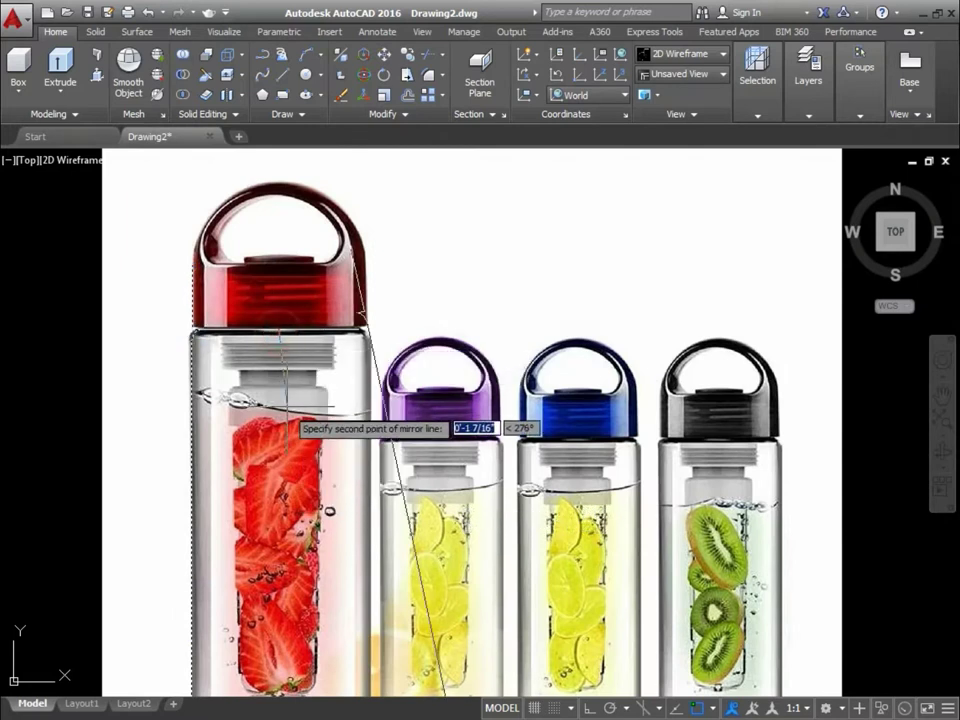
pyautogui.press('F8')
pyautogui.press('Return')
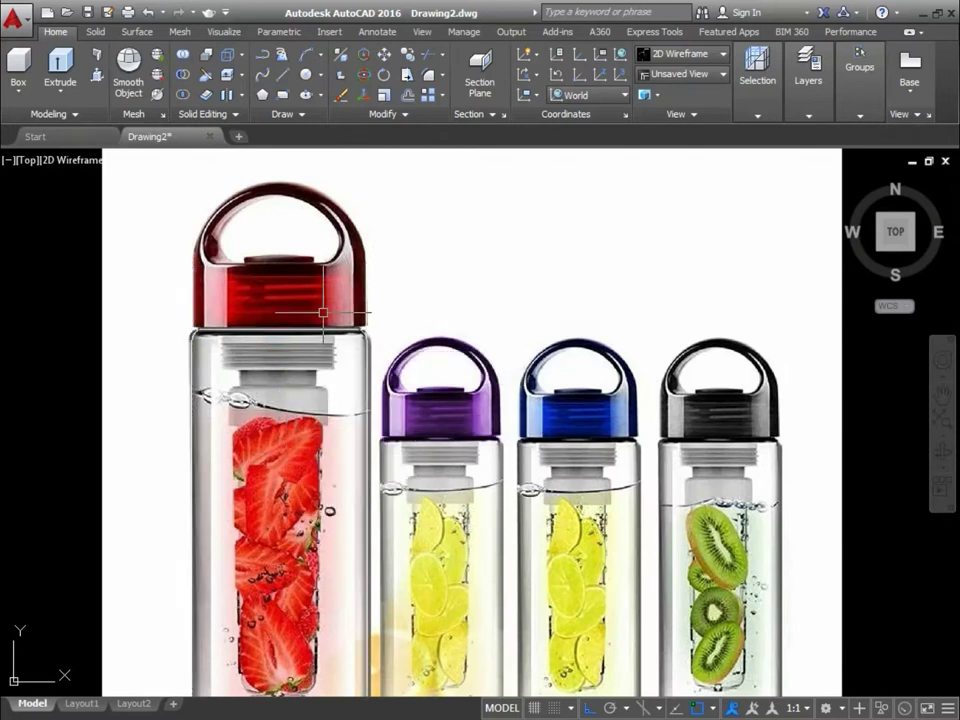
pyautogui.moveTo(317, 343)
pyautogui.mouseDown(button='middle')
pyautogui.moveTo(297, 216)
pyautogui.moveTo(313, 609)
pyautogui.moveTo(294, 283)
pyautogui.moveTo(291, 568)
pyautogui.mouseUp(button='middle')
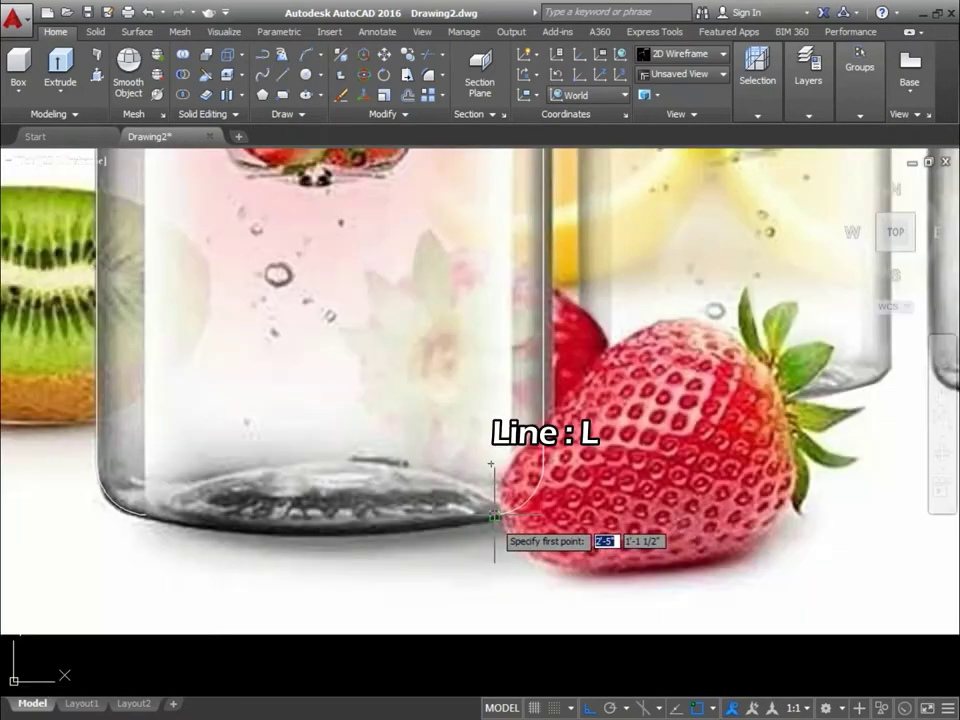
# Draw the bottom line, then a three-point dome arc over the cap's handle.
pyautogui.click(491, 514)
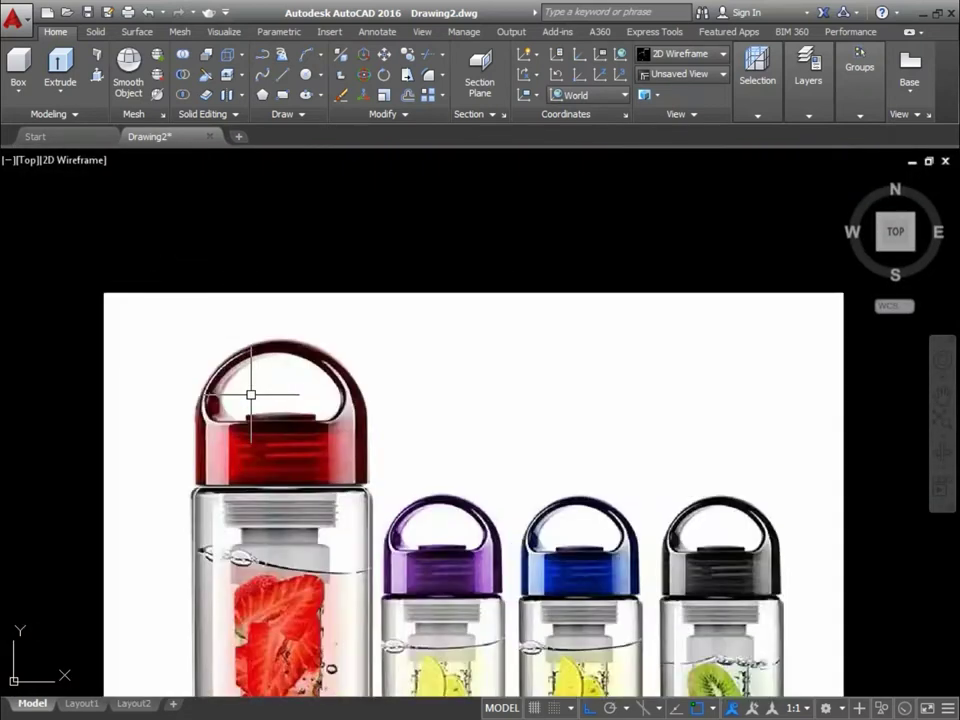
pyautogui.scroll(4, 246, 320)
pyautogui.write('a')
pyautogui.press('Return')
pyautogui.click(153, 447)
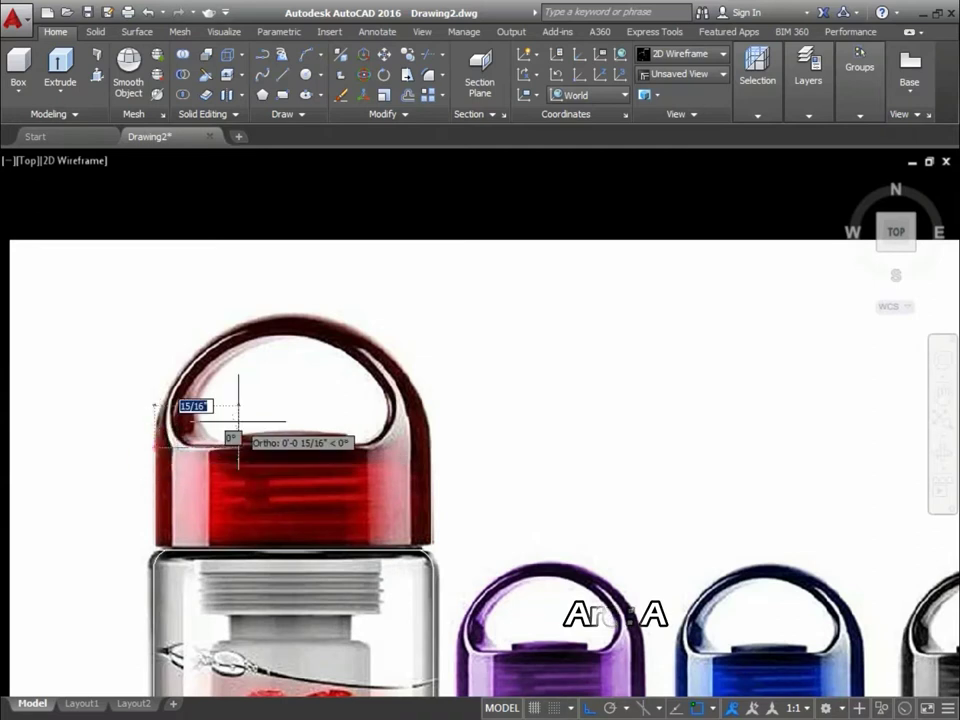
pyautogui.click(283, 316)
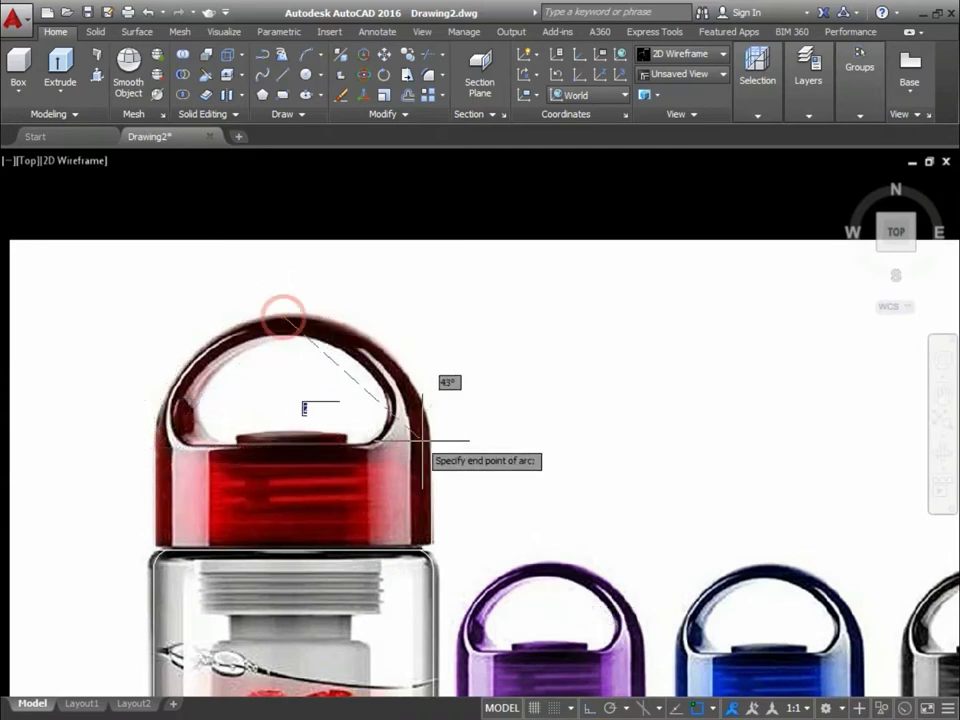
pyautogui.click(422, 440)
pyautogui.scroll(-5, 424, 443)
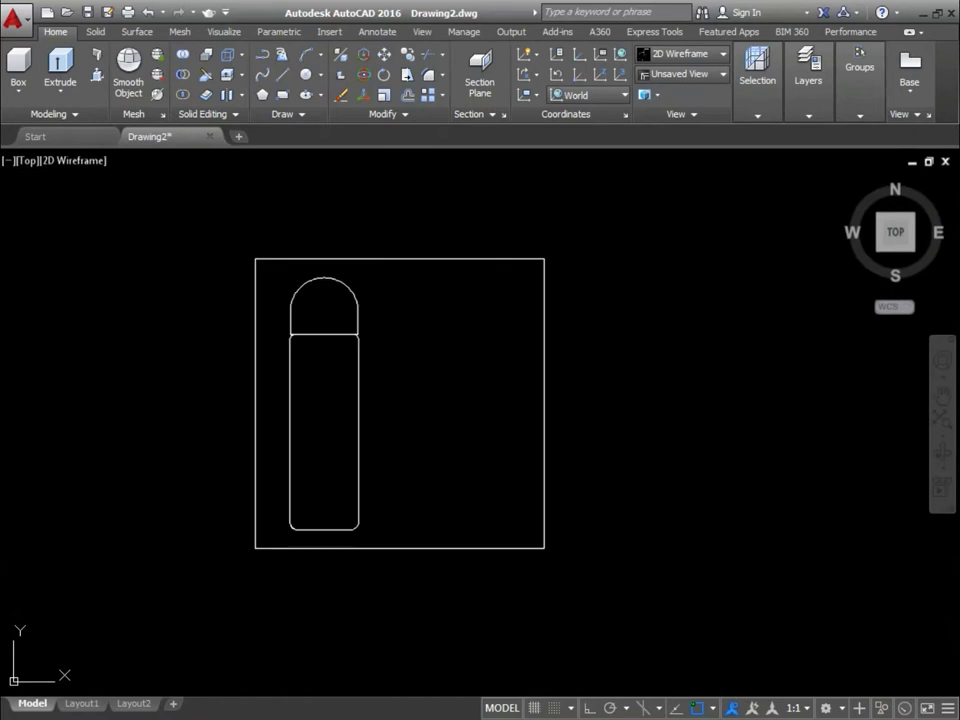
# Move the reference photo 12 units to the right.
pyautogui.click(439, 302)
pyautogui.write('m')
pyautogui.press('Return')
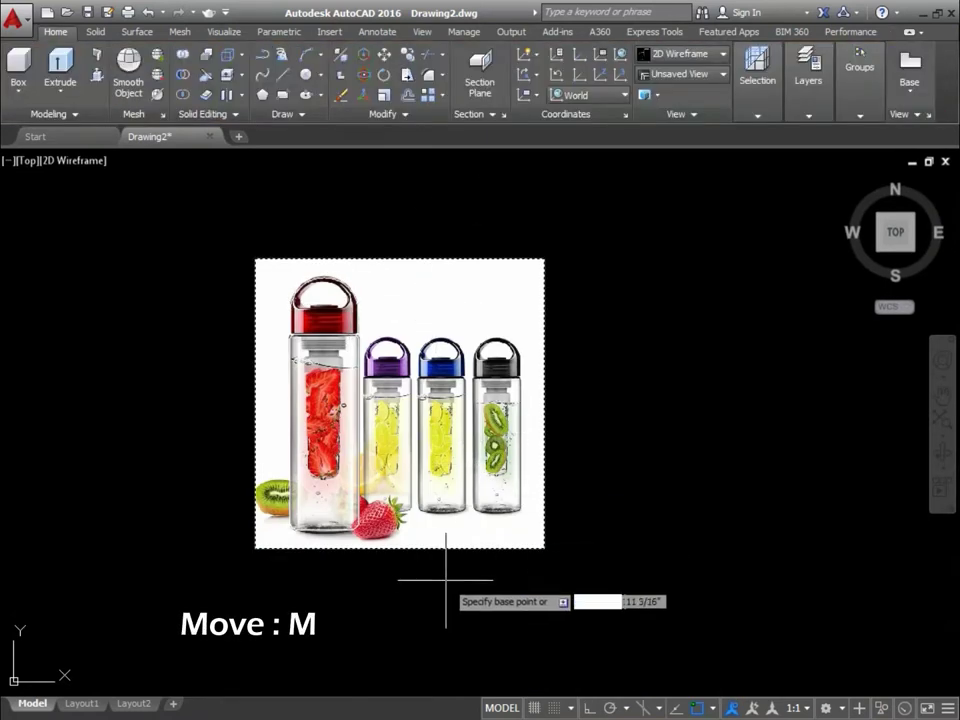
pyautogui.click(443, 579)
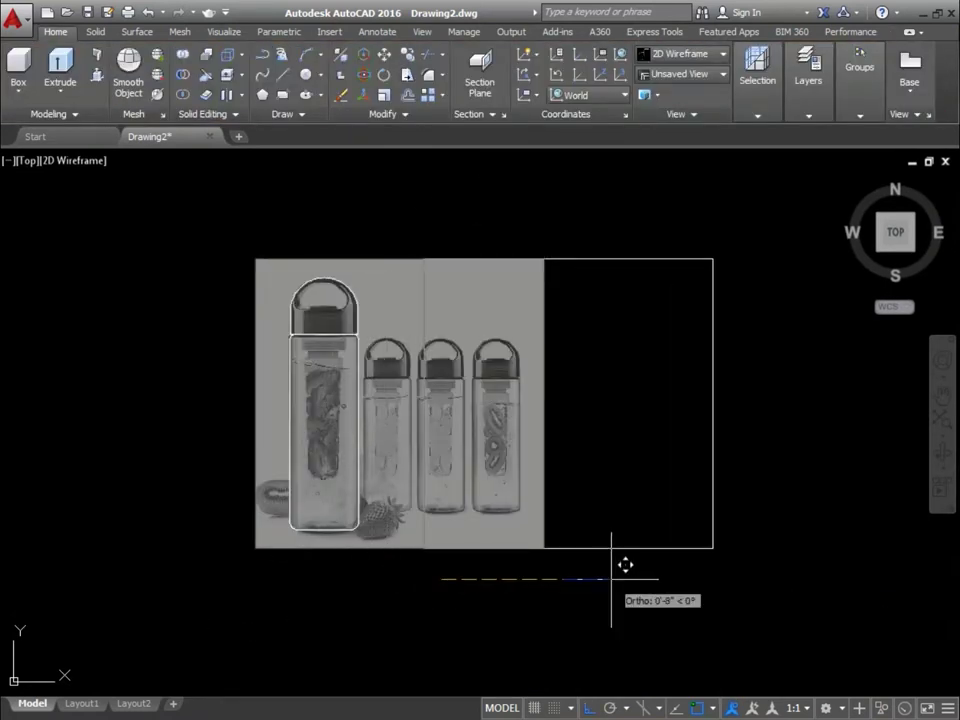
pyautogui.write('12')
pyautogui.press('Return')
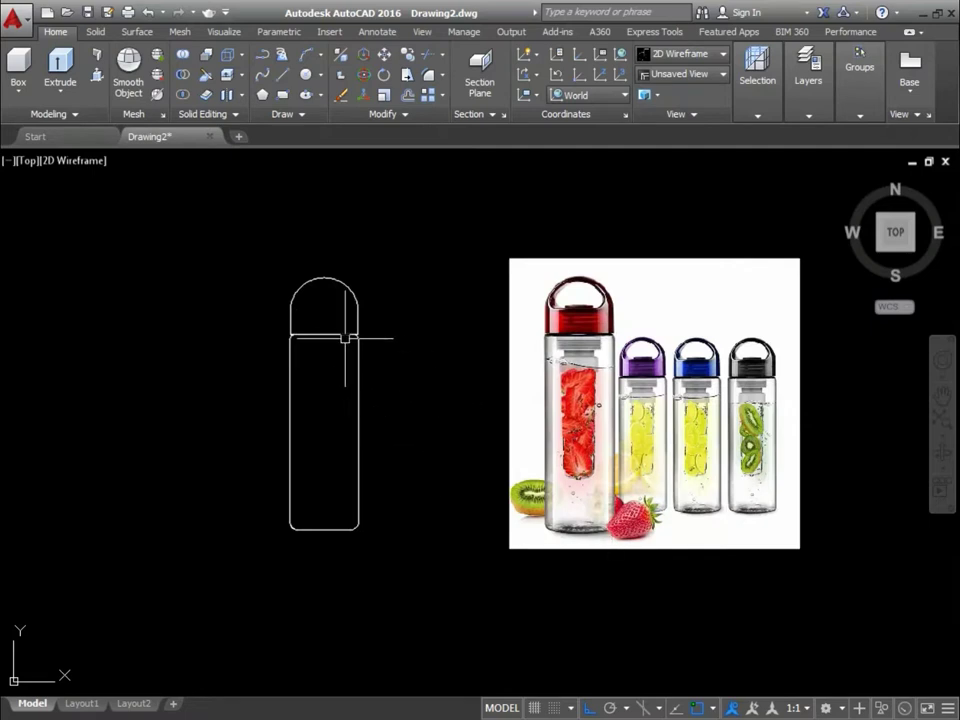
# Draw a vertical centre line from the dome's top down below the bottle.
pyautogui.scroll(4, 345, 338)
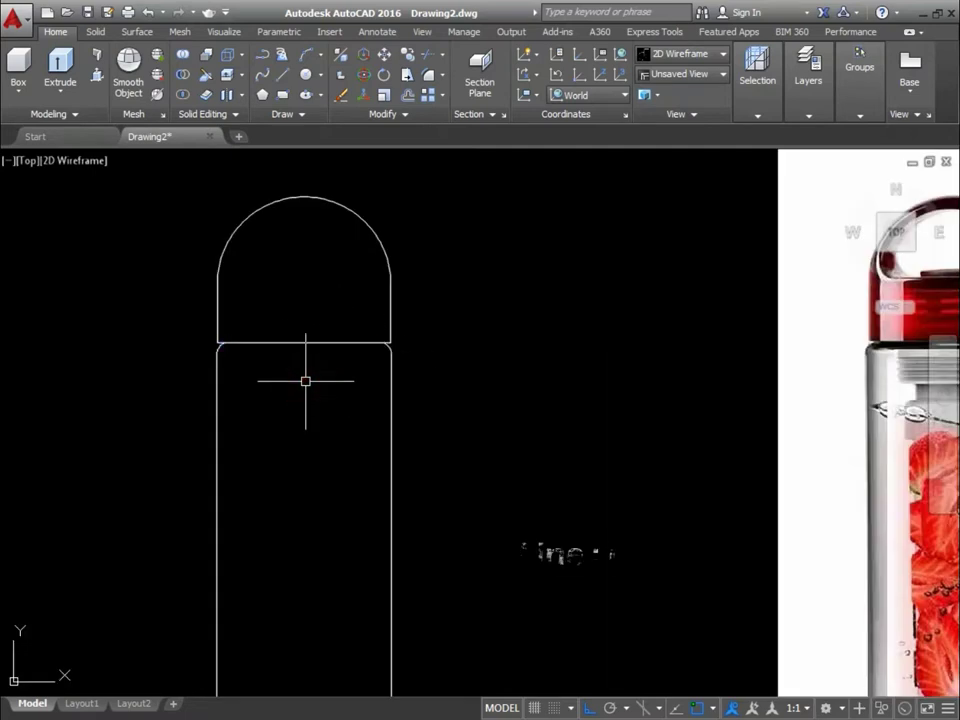
pyautogui.write('l')
pyautogui.press('Return')
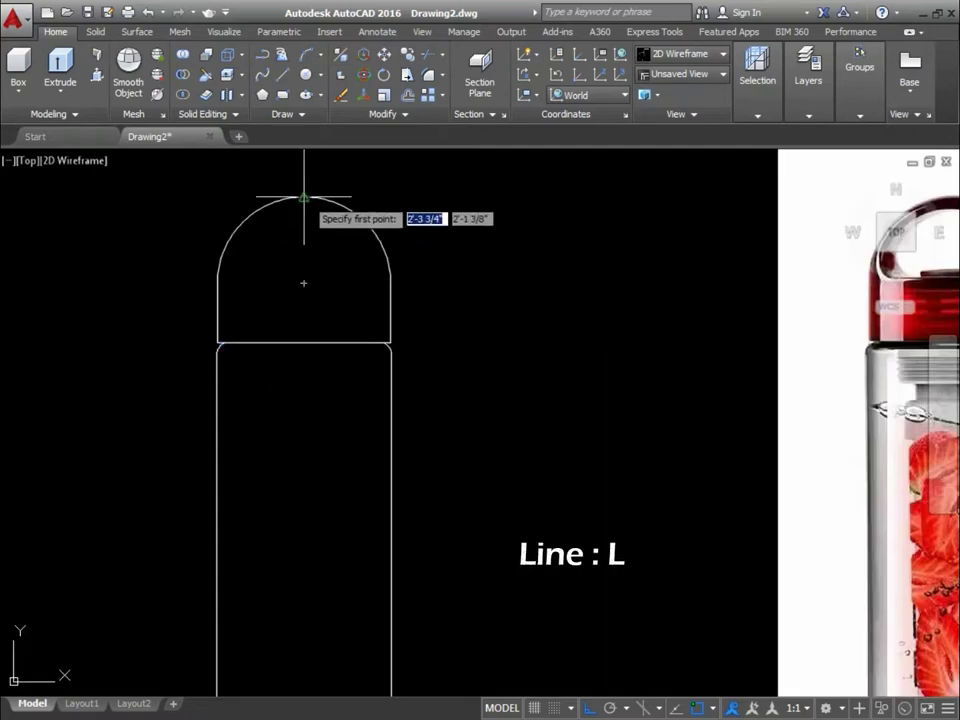
pyautogui.click(304, 197)
pyautogui.scroll(-4, 320, 380)
pyautogui.click(343, 551)
# Trim and erase everything right of the centre line, plus its extension below the bottle.
pyautogui.press('Return')
pyautogui.press('Return')
pyautogui.click(336, 540)
pyautogui.click(328, 231)
pyautogui.write('e')
pyautogui.press('Return')
pyautogui.click(392, 268)
pyautogui.click(336, 560)
pyautogui.press('Return')
pyautogui.write('tr')
pyautogui.press('Return')
pyautogui.press('Return')
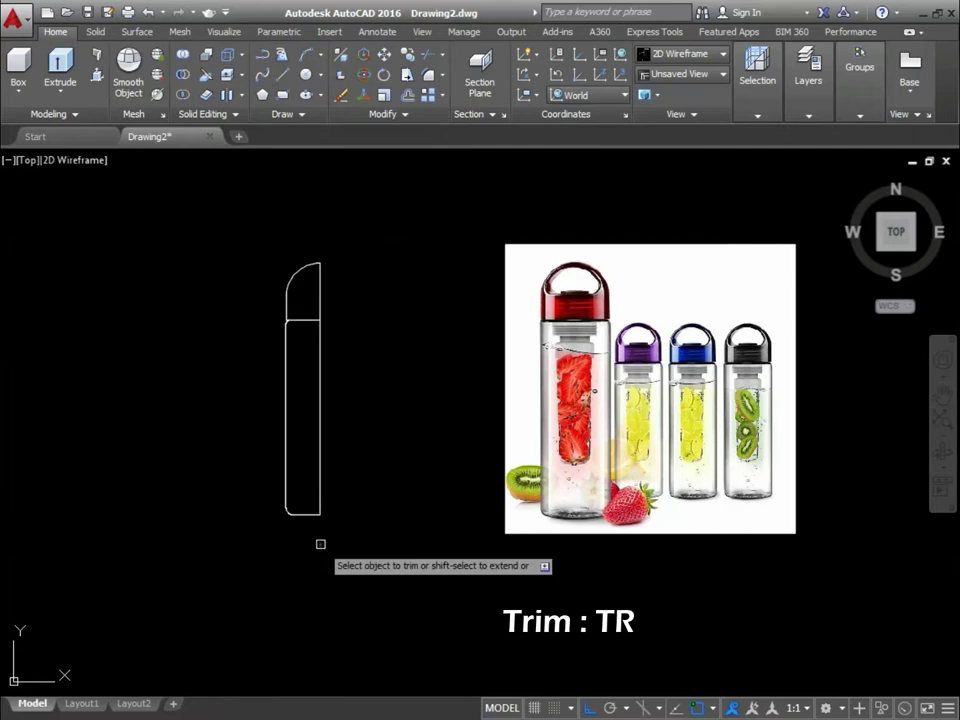
pyautogui.click(318, 423)
pyautogui.scroll(2, 330, 300)
pyautogui.scroll(2, 291, 340)
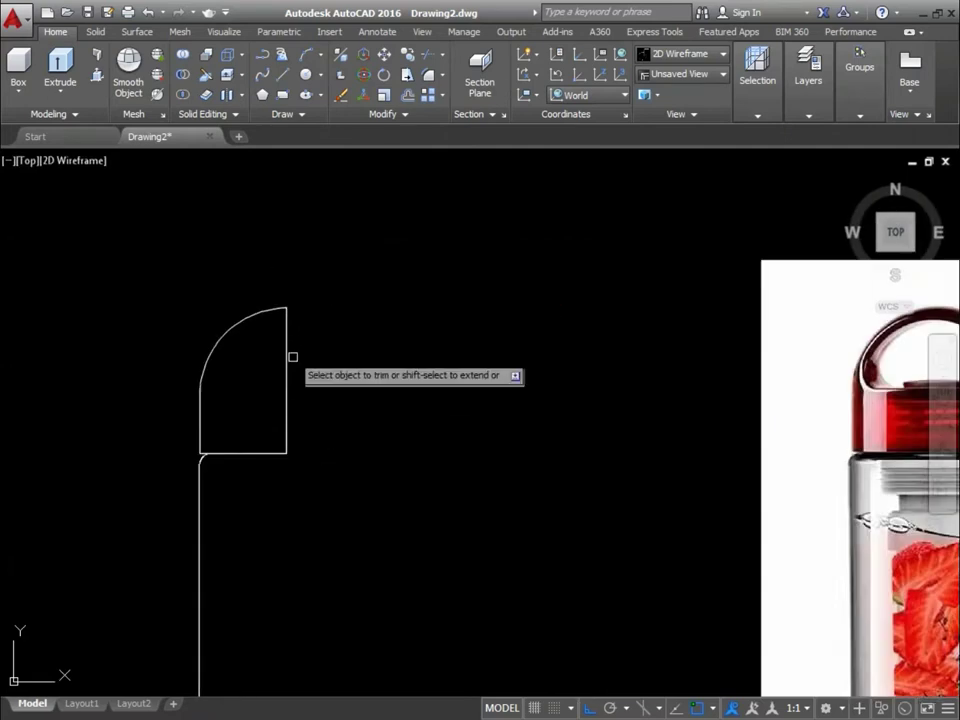
# Join the half-profile lines into one polyline.
pyautogui.scroll(-2, 240, 520)
pyautogui.moveTo(240, 520); pyautogui.dragTo(257, 342, button='middle')
pyautogui.click(321, 388)
pyautogui.click(176, 592)
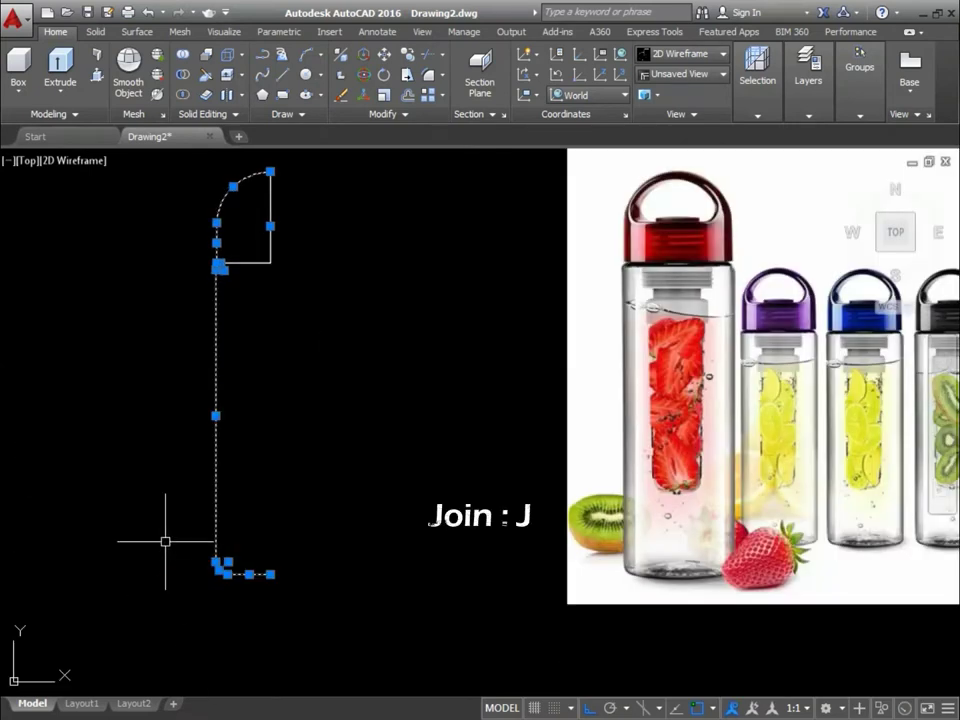
pyautogui.write('J')
pyautogui.press('Return')
# Offset the joined profile 0.3 inward inside the dome.
pyautogui.click(214, 407)
pyautogui.scroll(2, 214, 407)
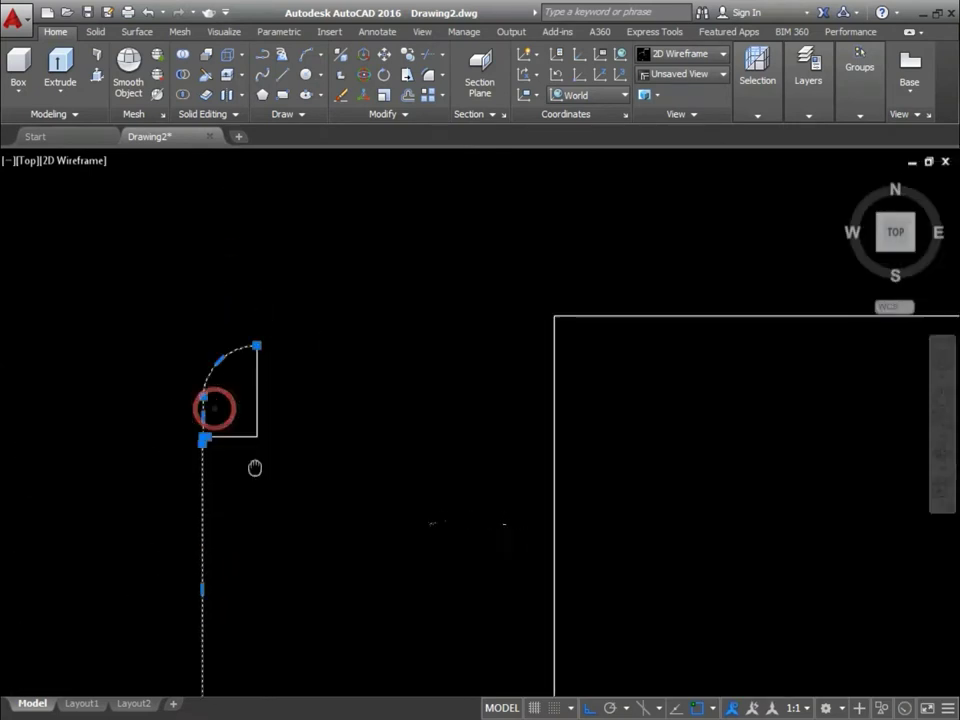
pyautogui.scroll(2, 250, 430)
pyautogui.press('Return')
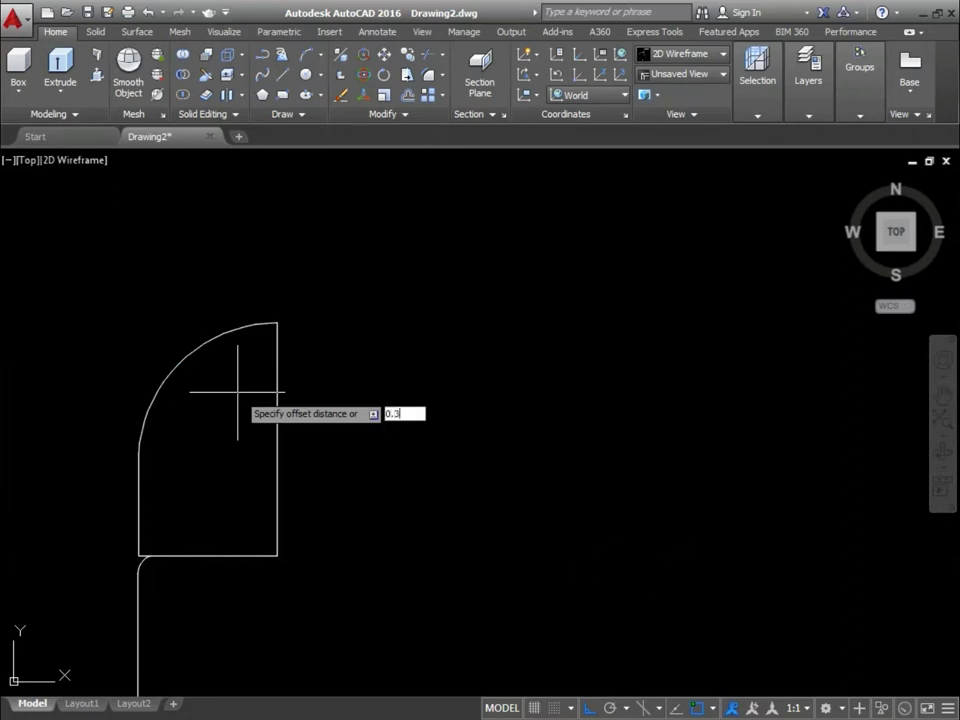
pyautogui.click(237, 392)
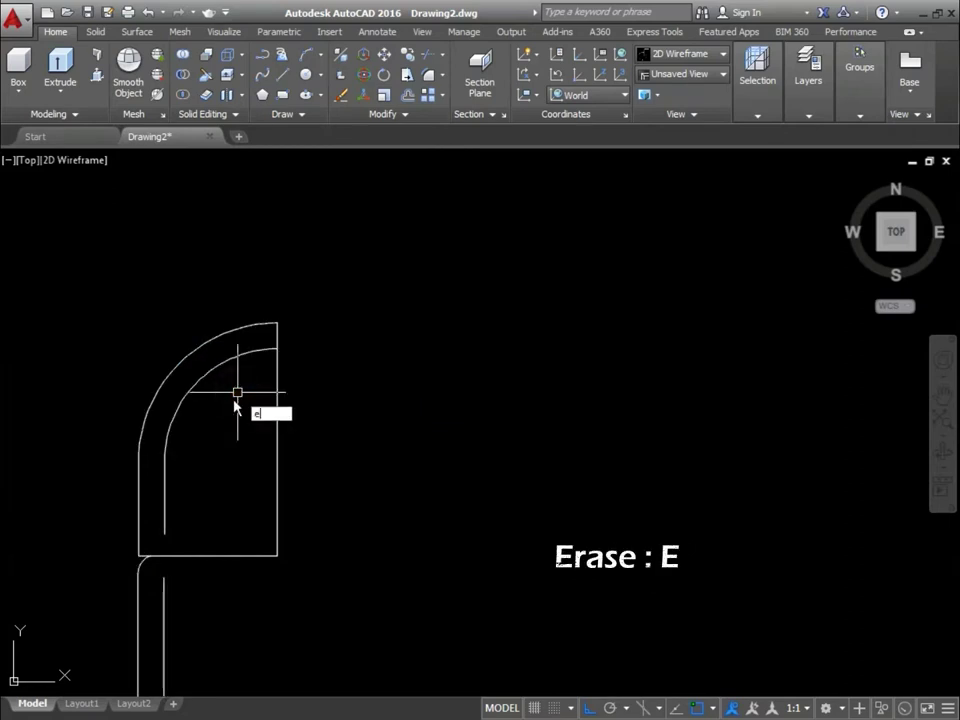
# Erase and trim the extra offset lines so only the inner dome arc remains.
pyautogui.click(157, 606)
pyautogui.click(155, 603)
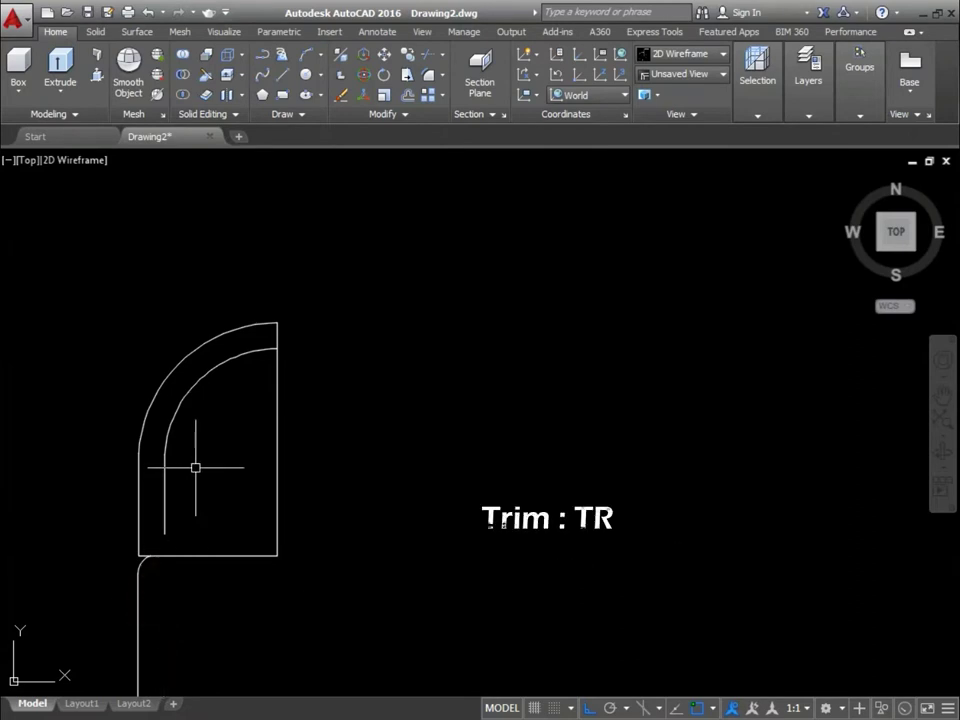
pyautogui.write('tr')
pyautogui.press('Return')
pyautogui.press('Escape')
pyautogui.scroll(-2, 201, 431)
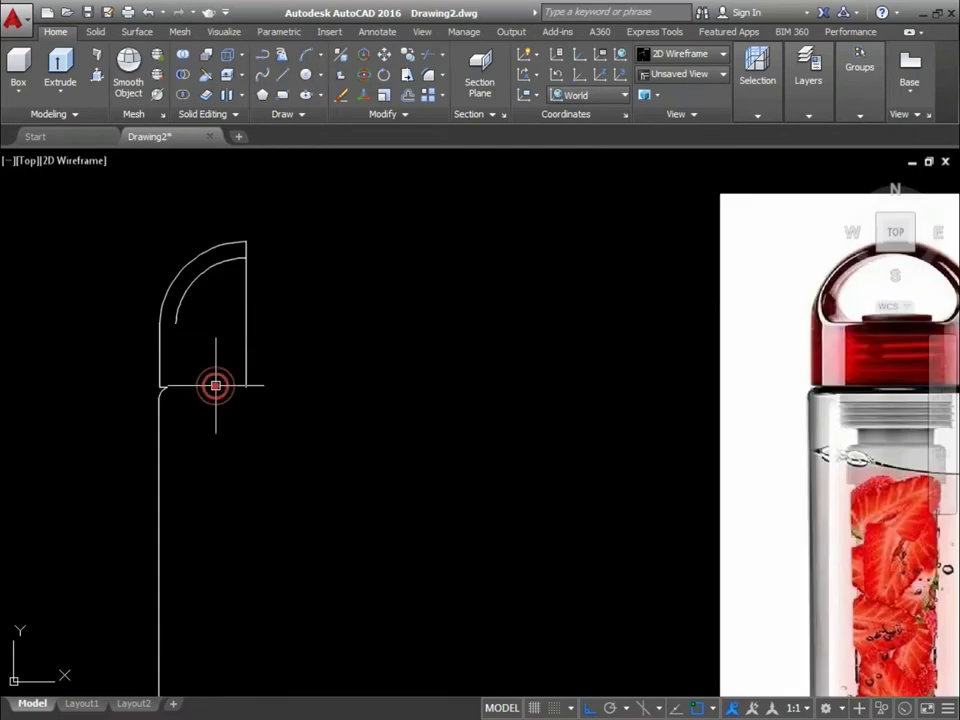
pyautogui.scroll(-2, 182, 364)
pyautogui.moveTo(196, 326); pyautogui.dragTo(183, 351, button='middle')
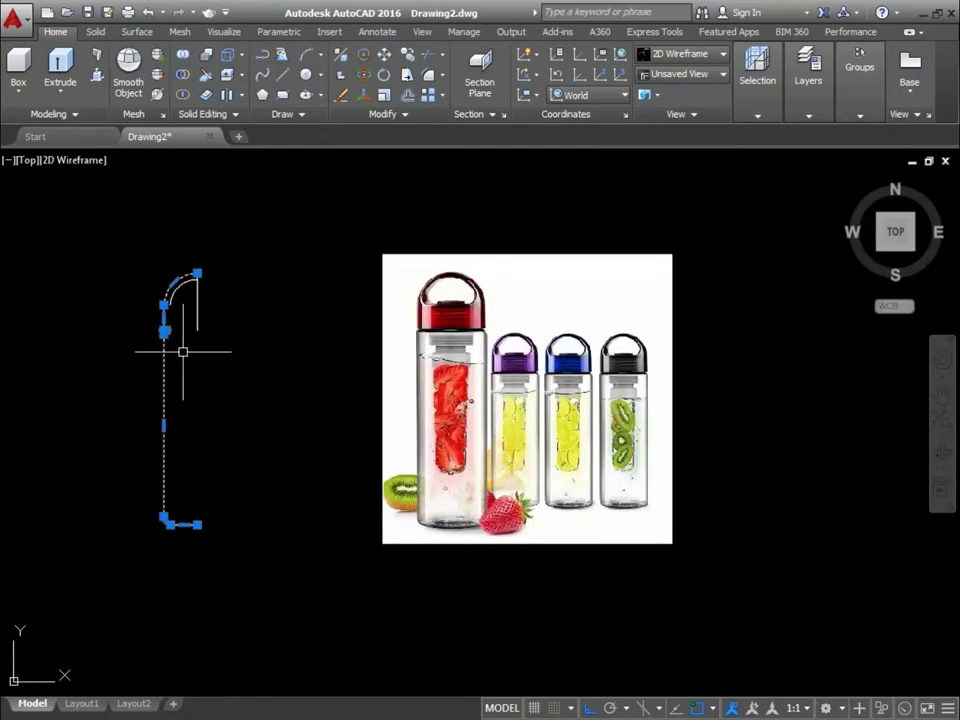
pyautogui.scroll(2, 181, 321)
pyautogui.press('Escape')
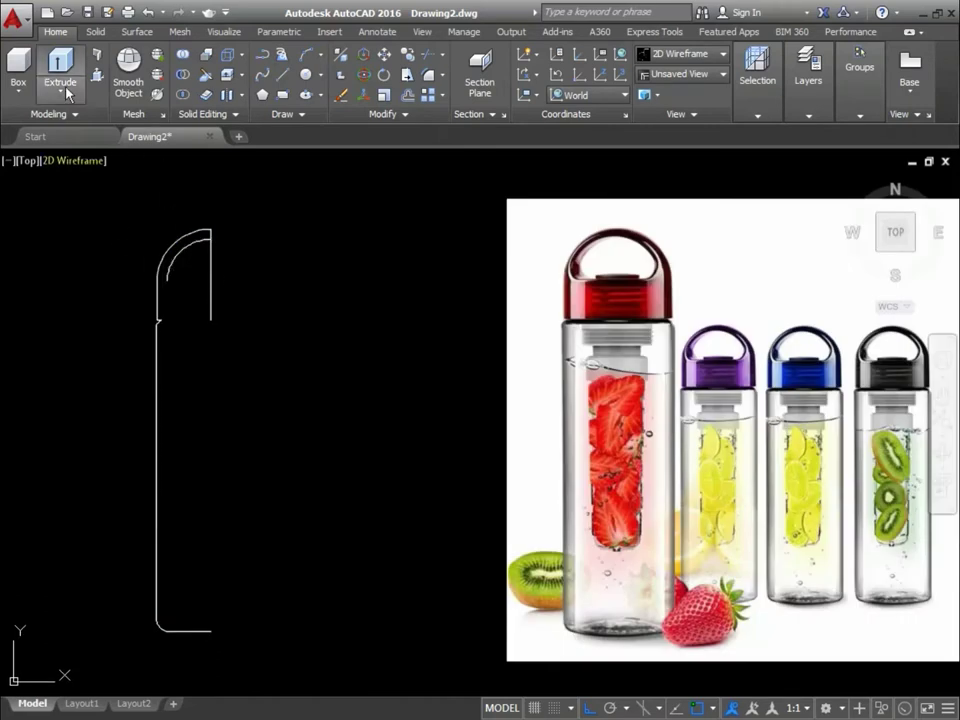
pyautogui.click(57, 93)
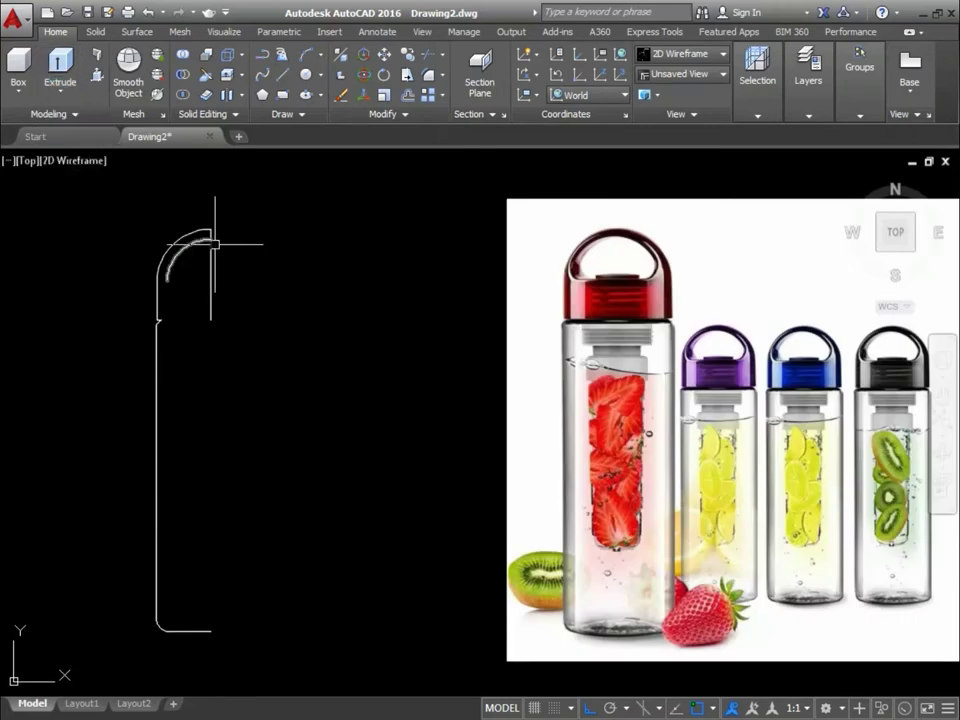
pyautogui.scroll(2, 214, 235)
# Draw a line from the inner arc's end across to the centre line.
pyautogui.press('Return')
pyautogui.click(168, 350)
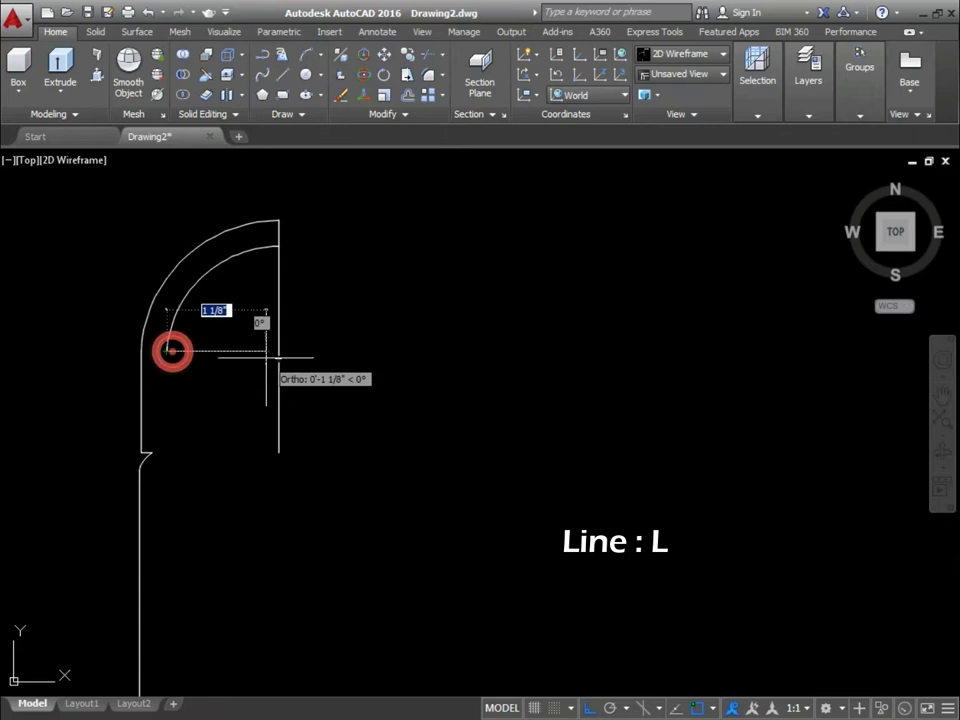
pyautogui.click(278, 350)
# Mirror the inner arc and its base line across the centre line, keeping the originals.
pyautogui.scroll(-3, 258, 398)
pyautogui.moveTo(261, 499); pyautogui.dragTo(246, 328, button='middle')
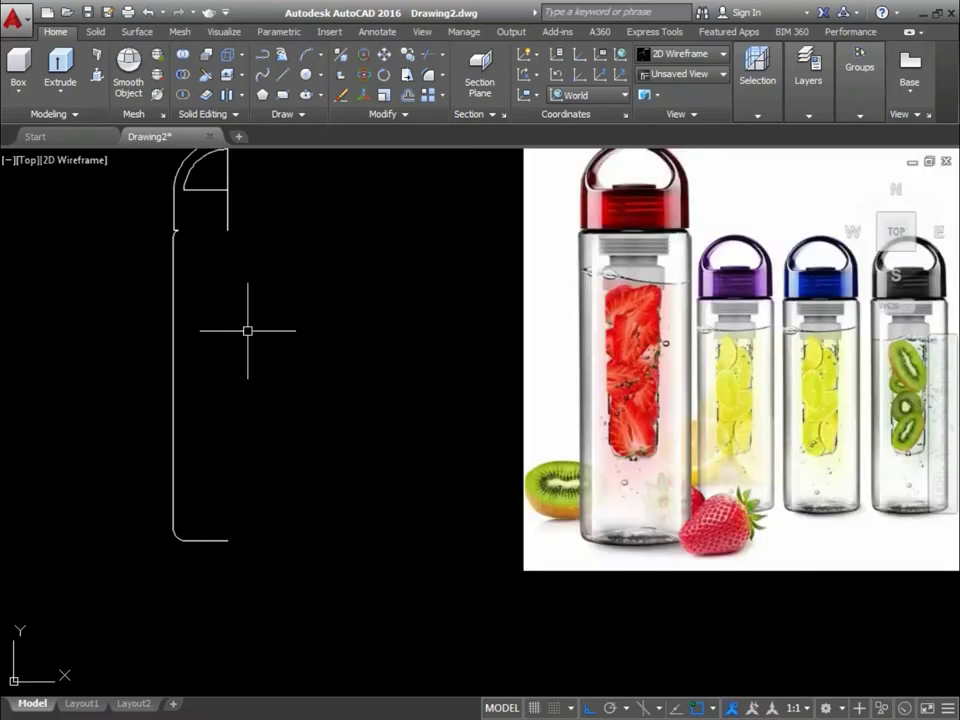
pyautogui.scroll(6, 205, 340)
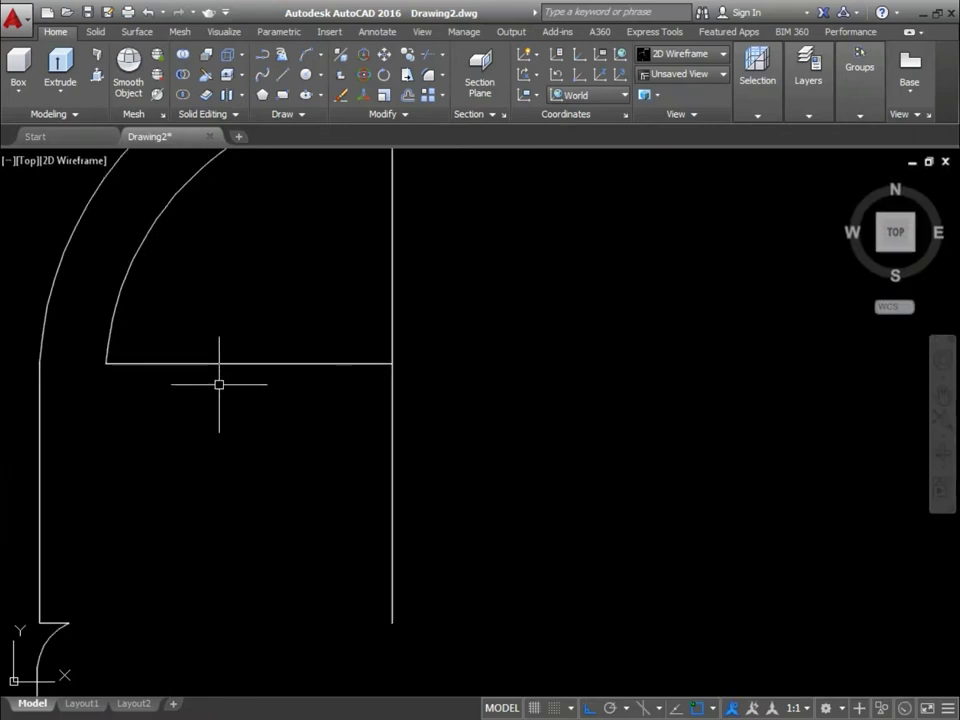
pyautogui.click(219, 363)
pyautogui.click(124, 264)
pyautogui.scroll(-3, 151, 330)
pyautogui.write('mi')
pyautogui.press('Return')
pyautogui.click(239, 352)
pyautogui.click(280, 470)
pyautogui.press('Return')
# Join the two arcs into one arc, then join the two base lines.
pyautogui.write('j')
pyautogui.press('Return')
pyautogui.click(265, 250)
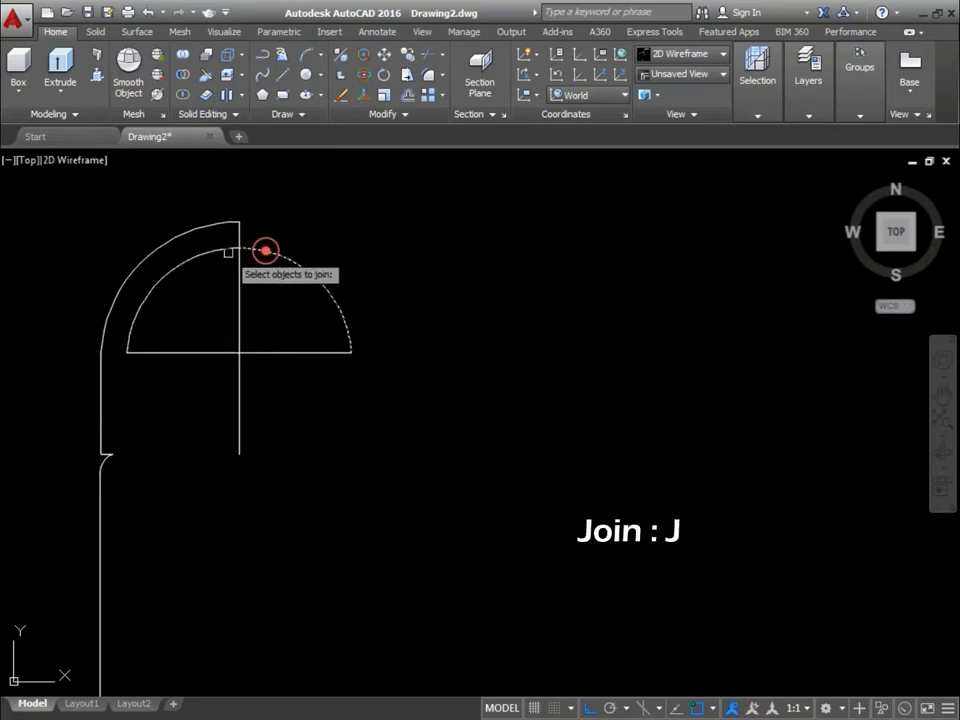
pyautogui.click(222, 250)
pyautogui.press('Return')
pyautogui.press('Return')
pyautogui.click(220, 352)
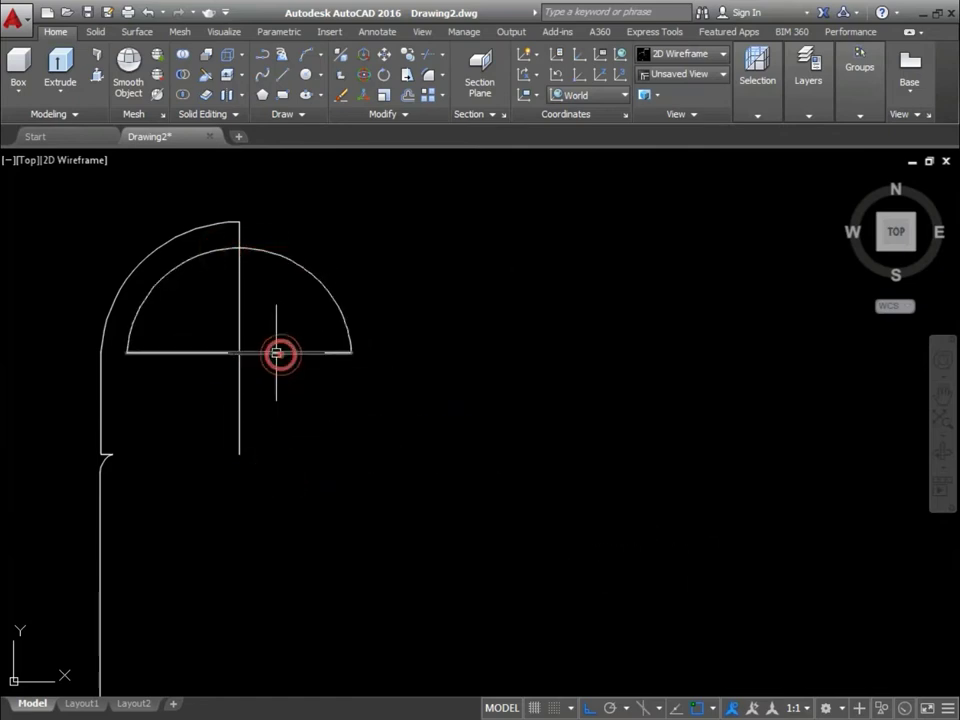
pyautogui.click(333, 320)
pyautogui.click(327, 289)
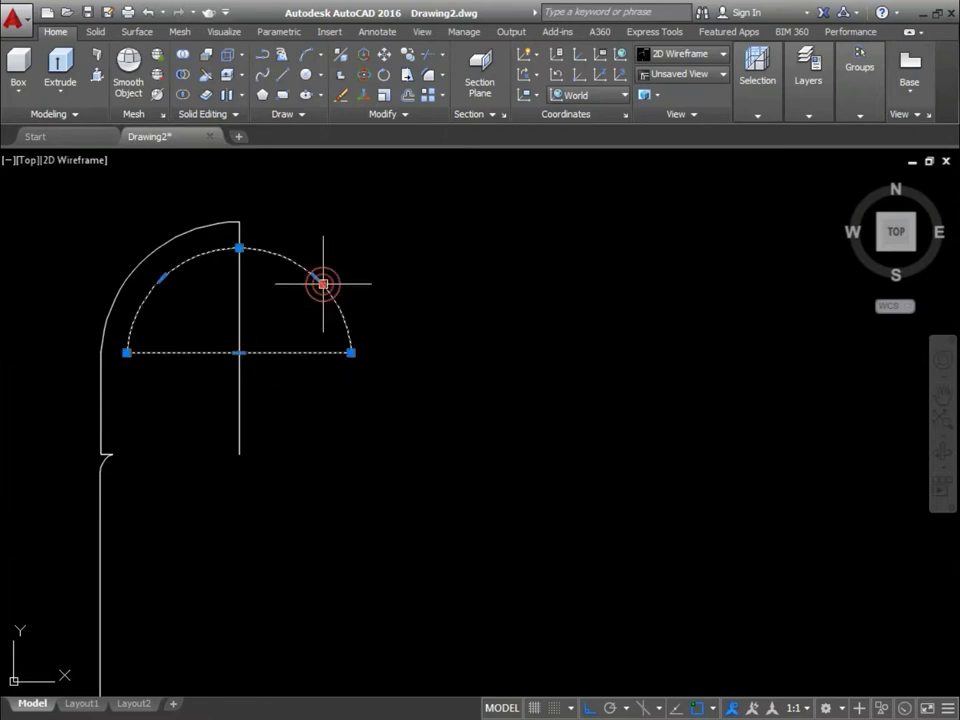
pyautogui.scroll(-3, 323, 285)
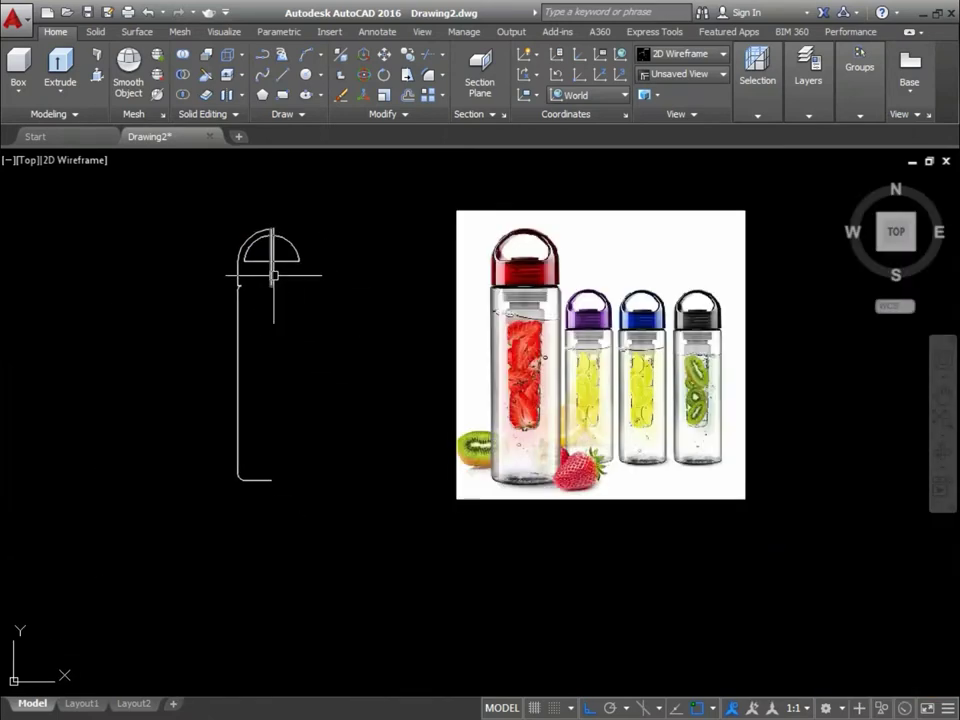
# Revolve the bottle profile a full 360° around the centre line into a solid.
pyautogui.click(70, 92)
pyautogui.click(62, 188)
pyautogui.press('Return')
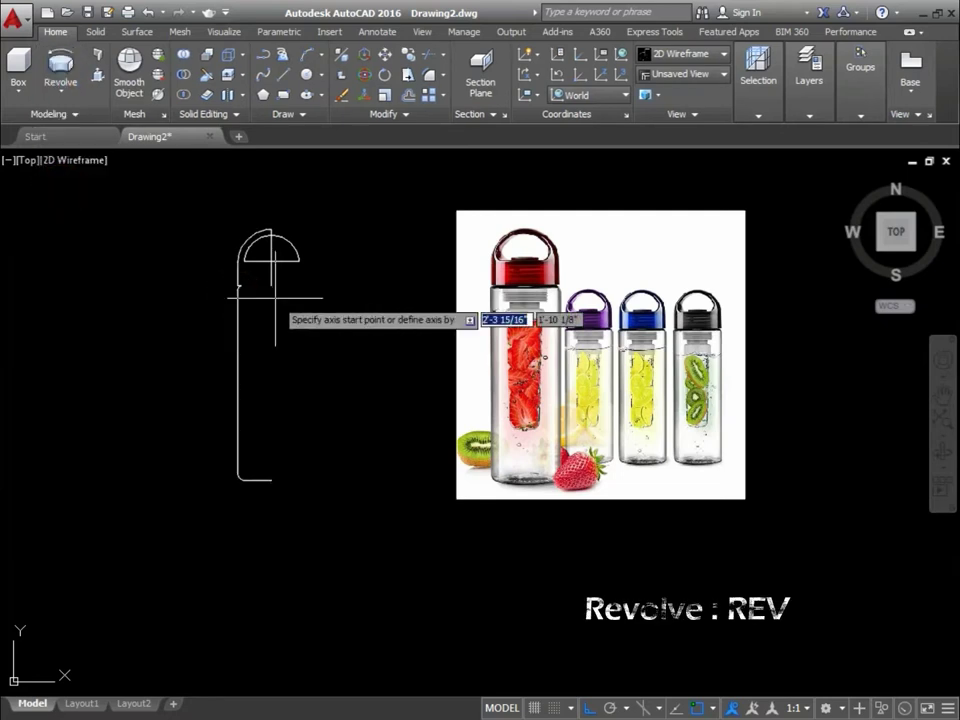
pyautogui.press('Return')
pyautogui.click(270, 279)
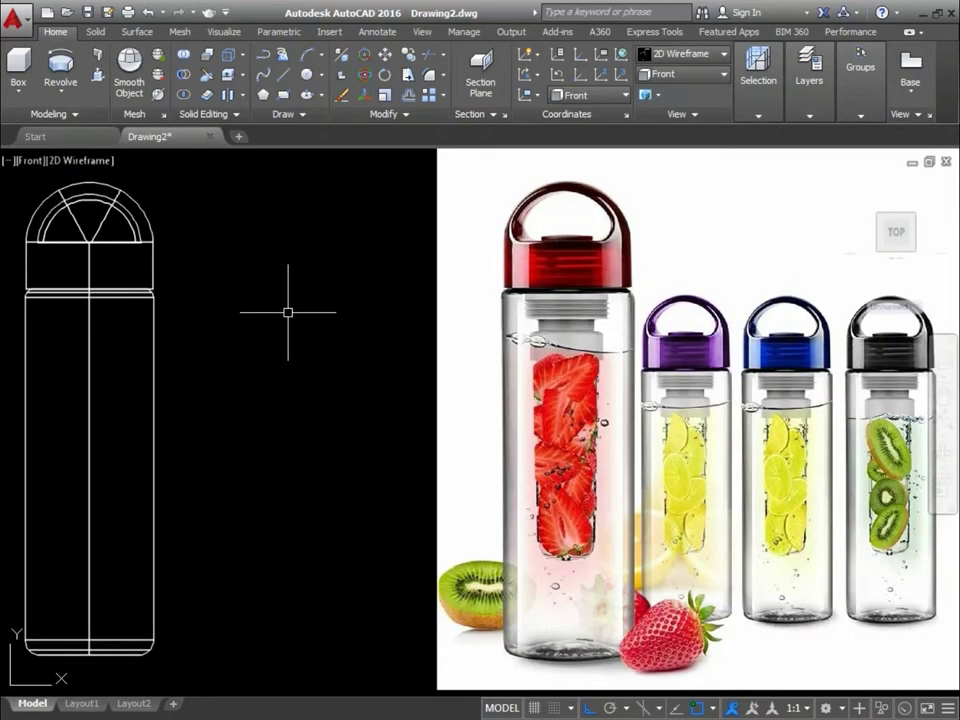
pyautogui.scroll(-2, 288, 312)
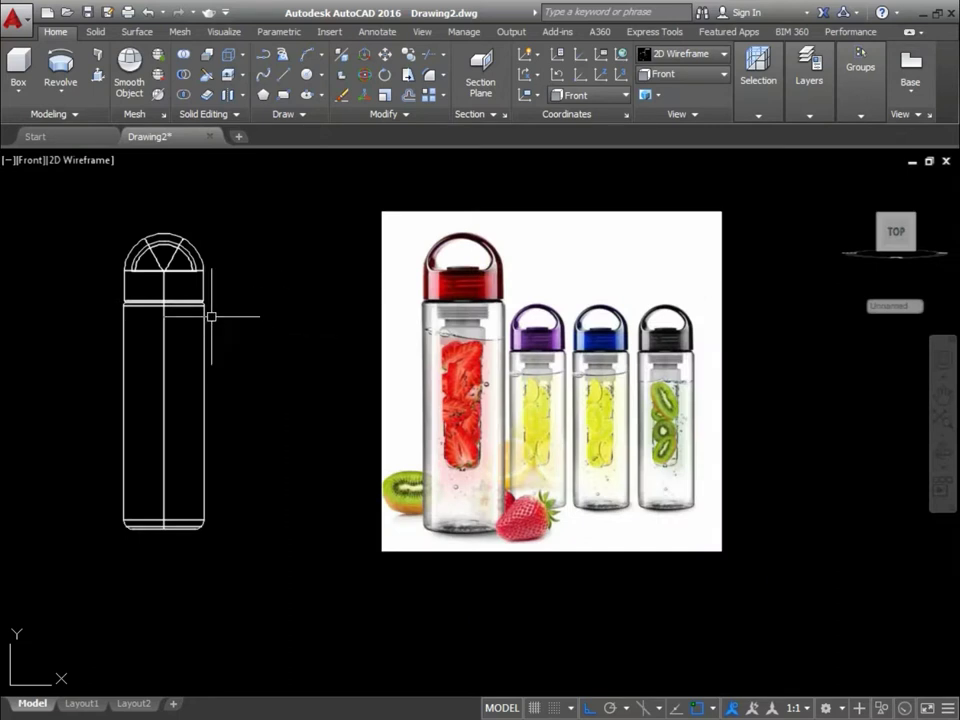
pyautogui.scroll(5, 180, 270)
pyautogui.scroll(-2, 210, 300)
pyautogui.scroll(-4, 227, 315)
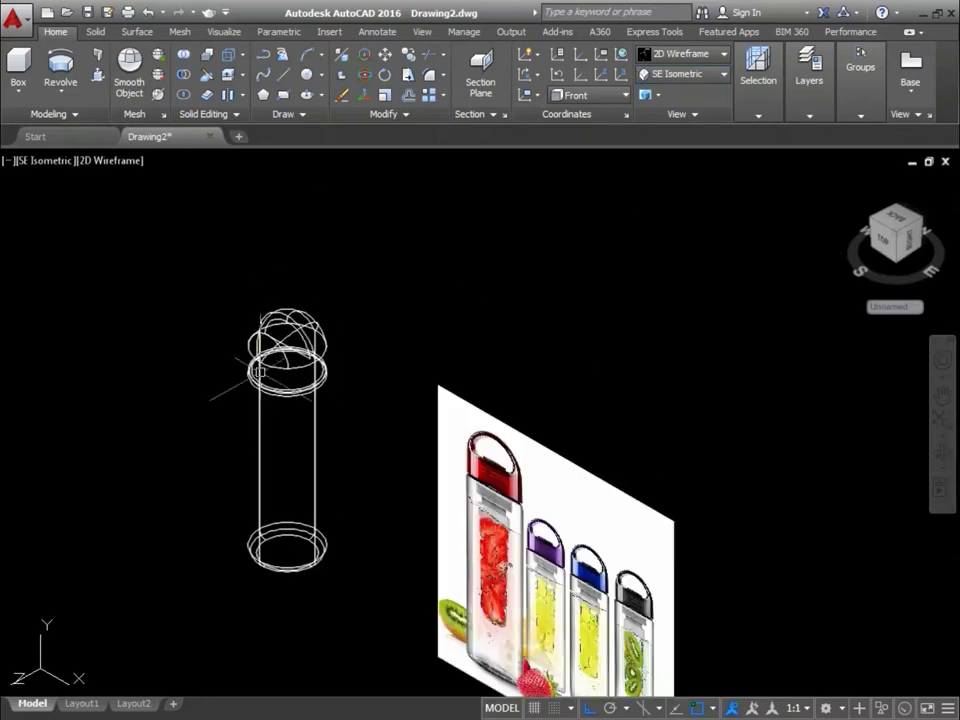
pyautogui.scroll(5, 236, 386)
# Move the dome arc up and to the right and extrude it into a half-cylinder.
pyautogui.click(276, 348)
pyautogui.press('m')
pyautogui.press('Return')
pyautogui.click(392, 424)
pyautogui.click(566, 324)
pyautogui.write('ext')
pyautogui.press('Return')
pyautogui.click(66, 491)
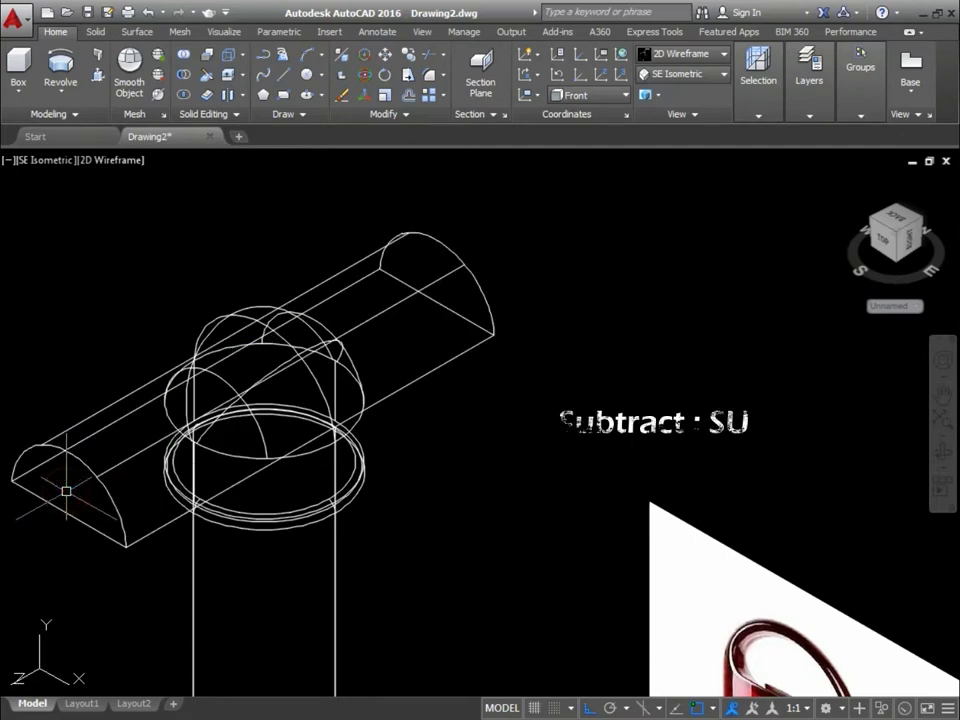
# Subtract the half-cylinder from the bottle to cut the loop opening in the cap.
pyautogui.write('u')
pyautogui.press('Return')
pyautogui.click(326, 452)
pyautogui.press('Return')
pyautogui.click(455, 362)
pyautogui.press('Return')
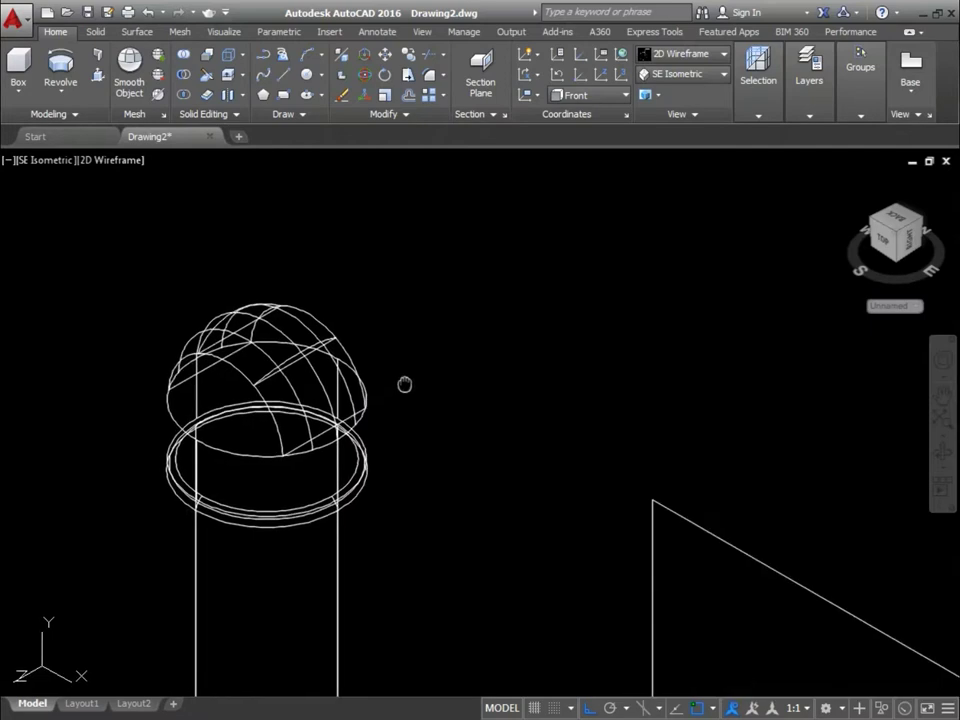
# Set the visual style to Shaded and orbit to a front view of the bottle.
pyautogui.write('vsc')
pyautogui.press('Return')
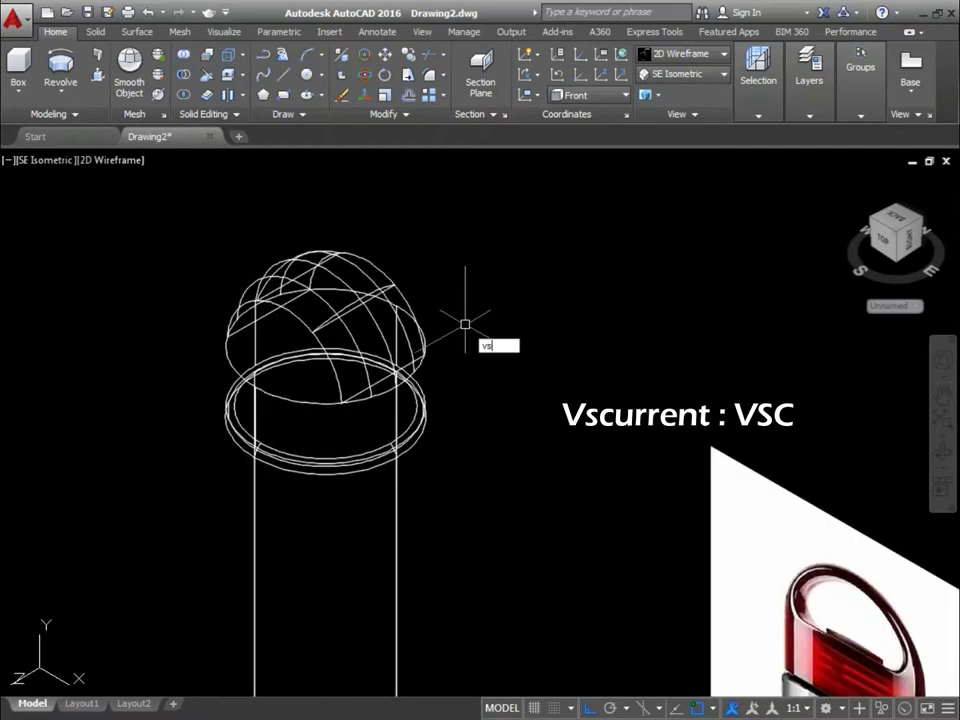
pyautogui.press('Return')
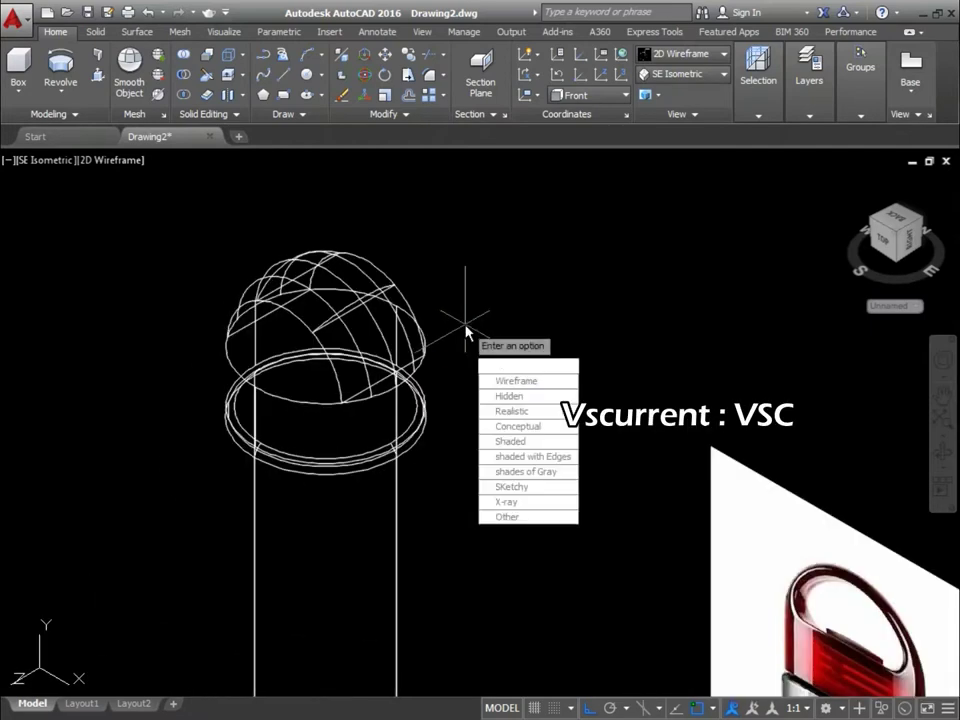
pyautogui.press('Return')
pyautogui.moveTo(439, 343)
pyautogui.keyDown('shift'); pyautogui.mouseDown(button='middle')
pyautogui.moveTo(482, 229)
pyautogui.moveTo(448, 250)
pyautogui.moveTo(505, 79)
pyautogui.mouseUp(button='middle'); pyautogui.keyUp('shift')
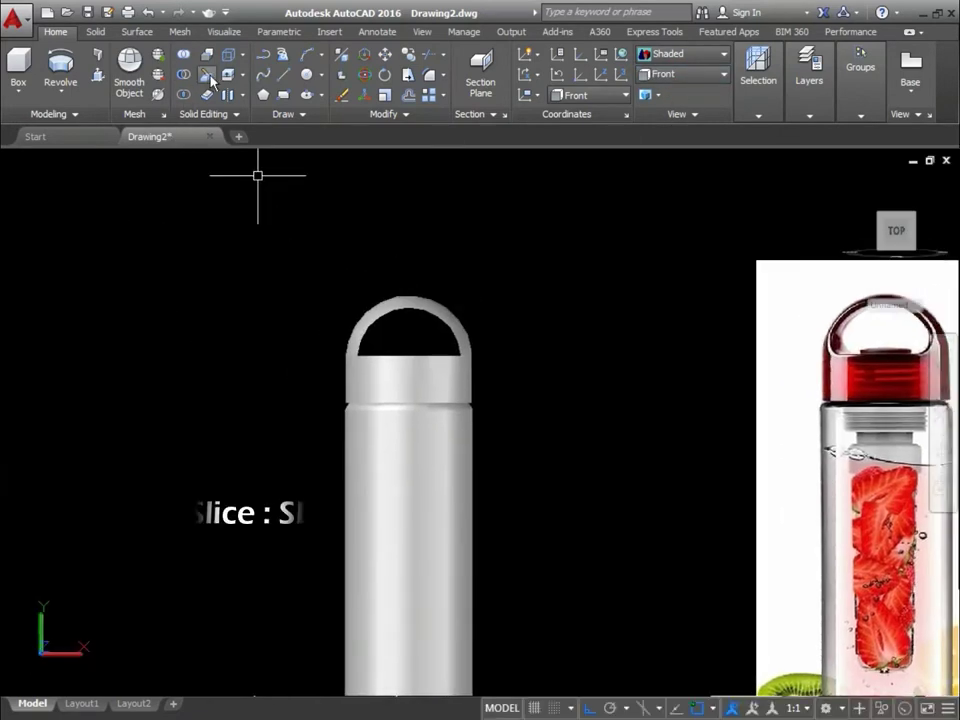
# Slice the bottle along the cap seam keeping both sides, then view it at an angle.
pyautogui.click(205, 77)
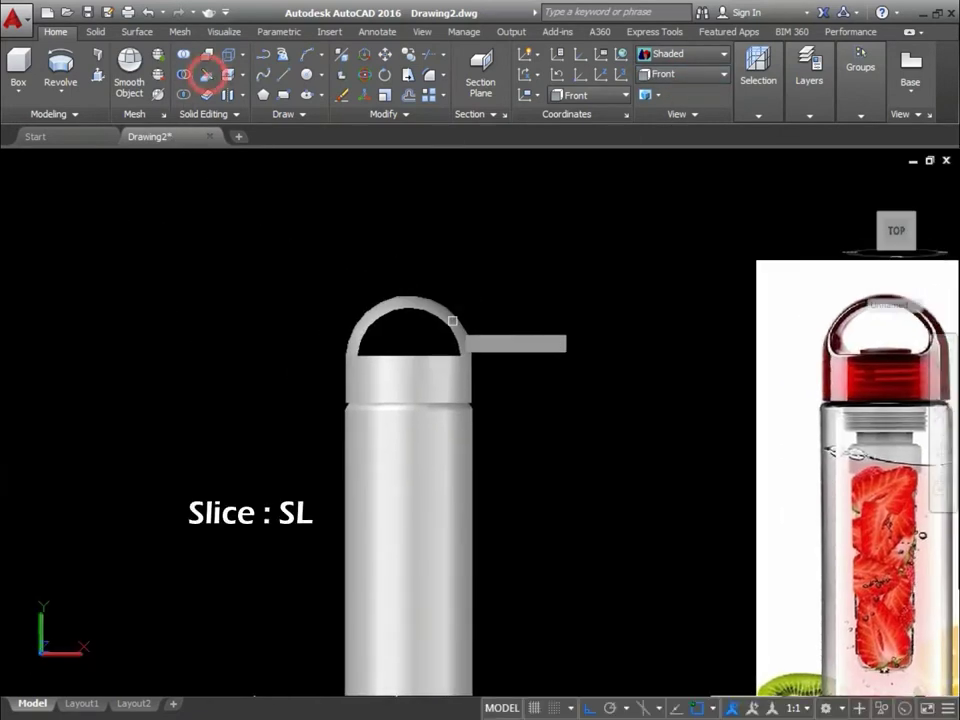
pyautogui.scroll(3, 430, 325)
pyautogui.click(462, 379)
pyautogui.scroll(3, 530, 420)
pyautogui.press('Return')
pyautogui.scroll(2, 533, 410)
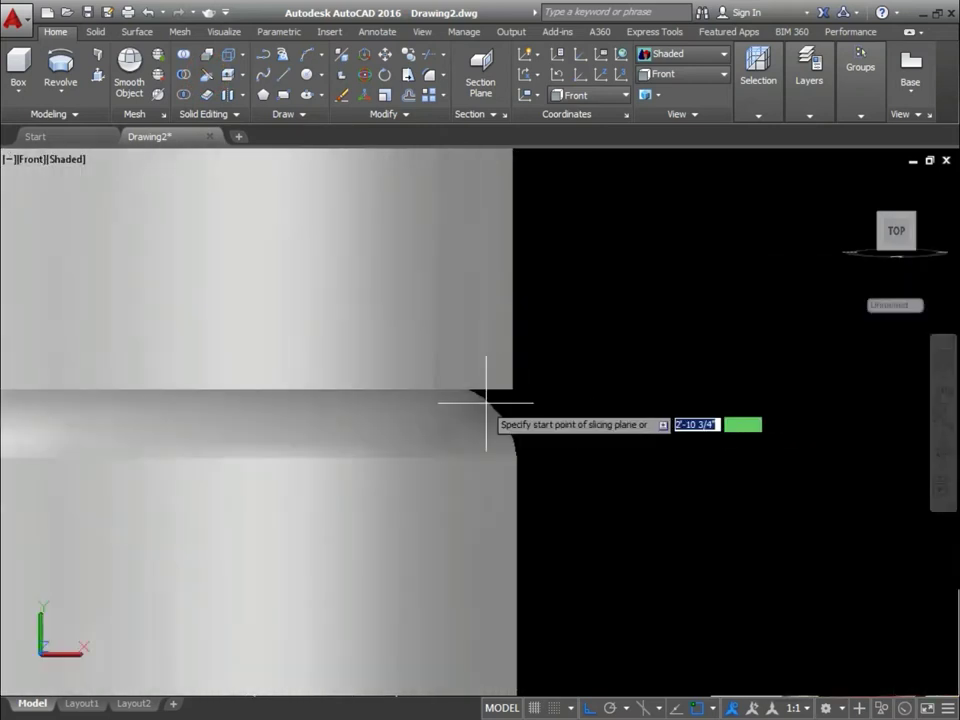
pyautogui.scroll(2, 468, 390)
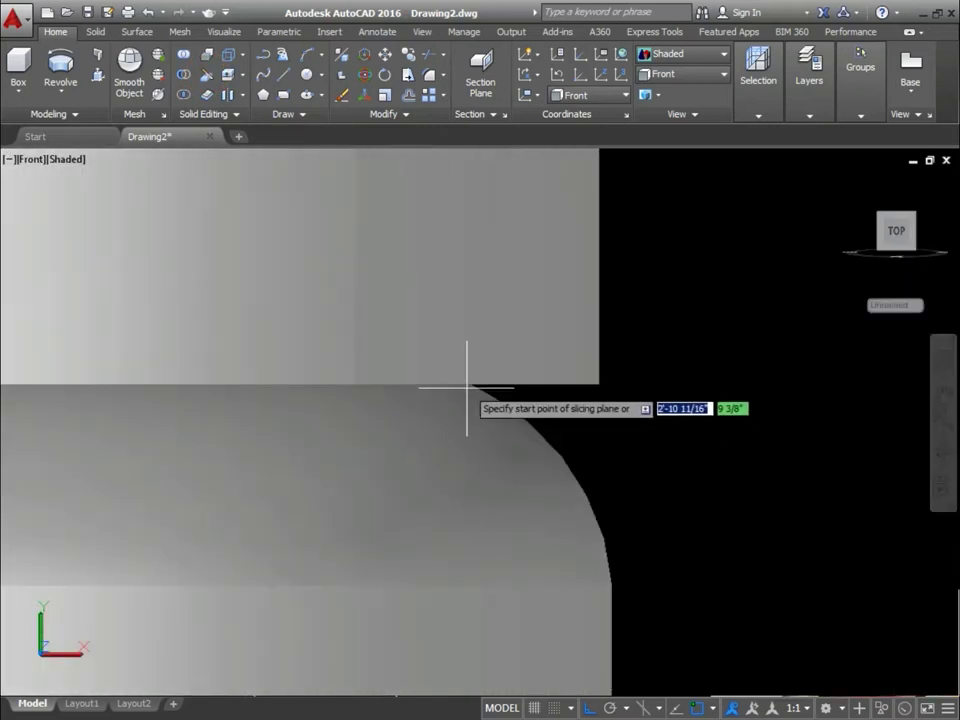
pyautogui.click(468, 391)
pyautogui.scroll(-2, 468, 391)
pyautogui.click(446, 407)
pyautogui.click(200, 422)
pyautogui.keyDown('shift'); pyautogui.moveTo(425, 273); pyautogui.dragTo(364, 354, button='middle'); pyautogui.keyUp('shift')
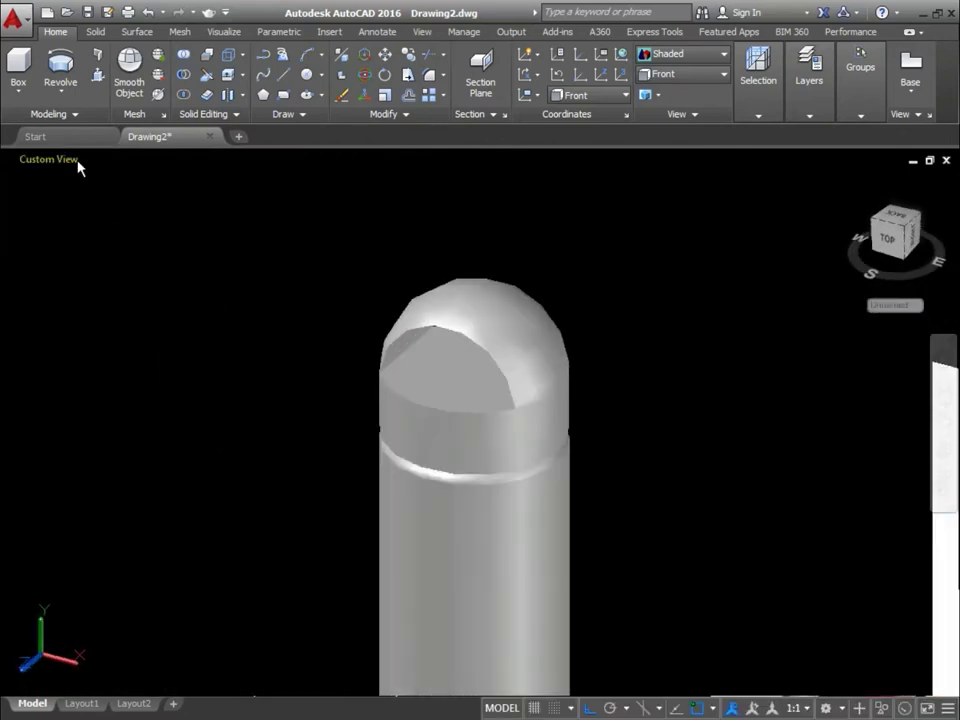
# Switch to 2D Wireframe and align the UCS with the Top view.
pyautogui.click(100, 160)
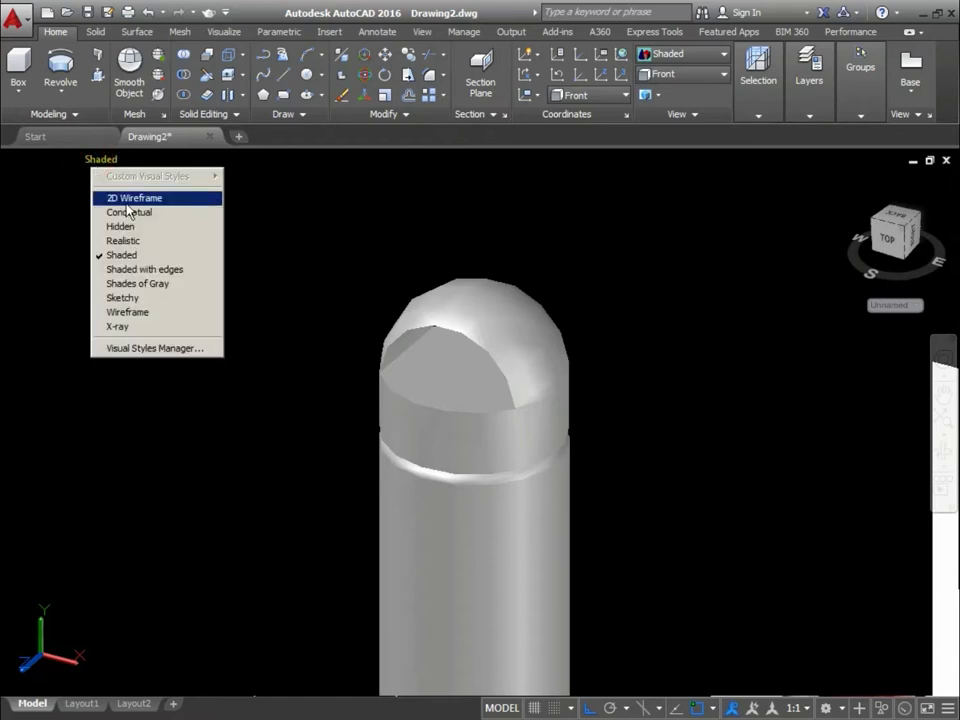
pyautogui.click(128, 199)
pyautogui.write('a')
pyautogui.press('Return')
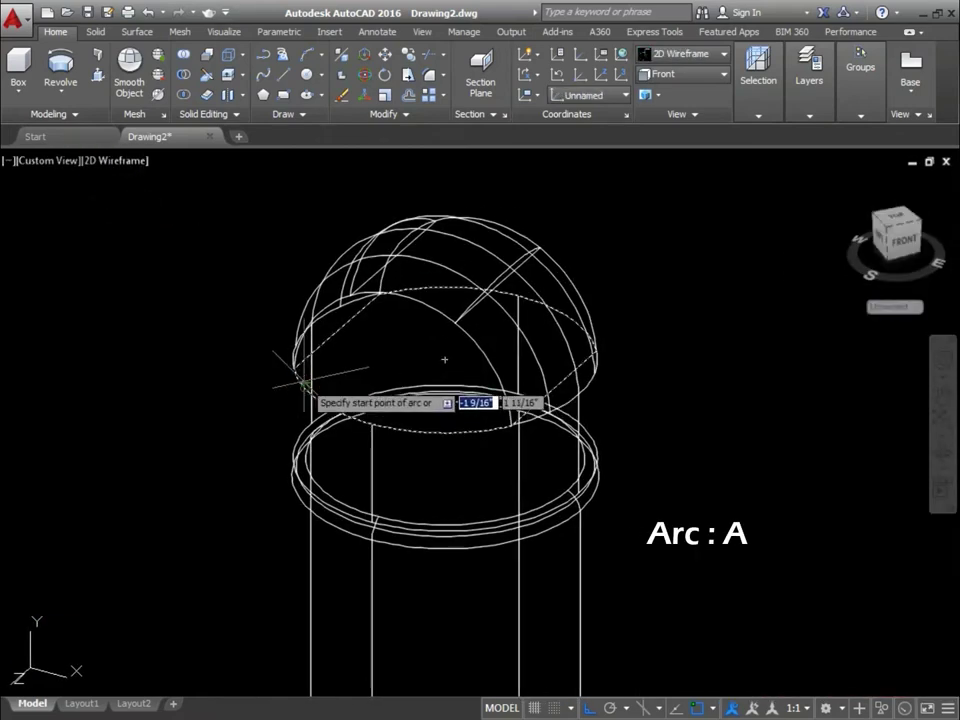
pyautogui.scroll(5, 300, 375)
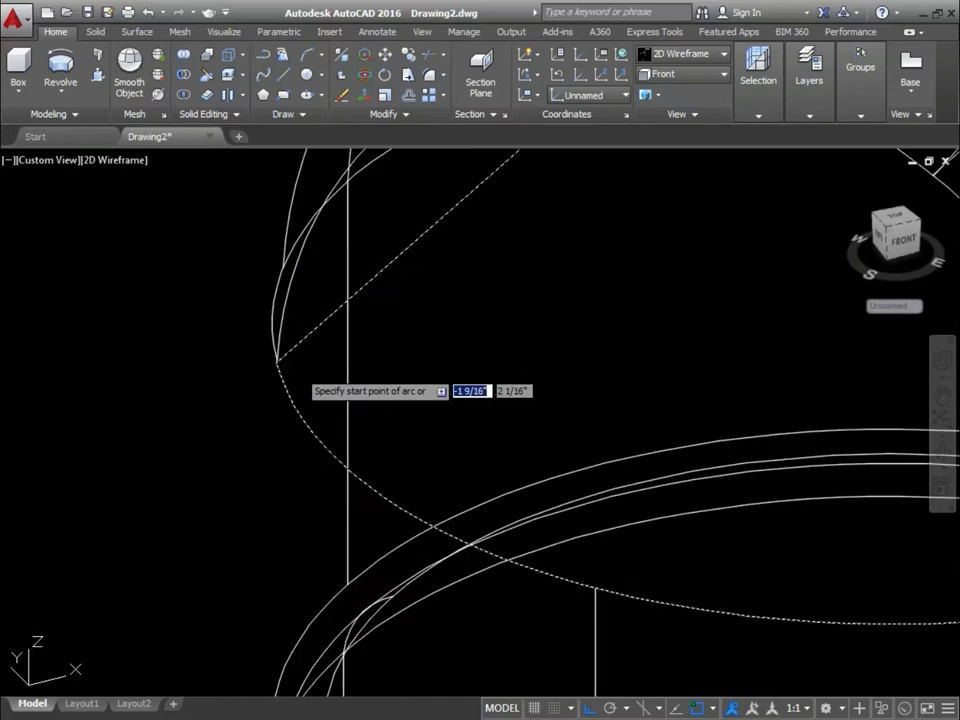
pyautogui.scroll(-5, 274, 360)
pyautogui.keyDown('shift'); pyautogui.moveTo(272, 360); pyautogui.dragTo(467, 388, button='middle'); pyautogui.keyUp('shift')
pyautogui.click(343, 380)
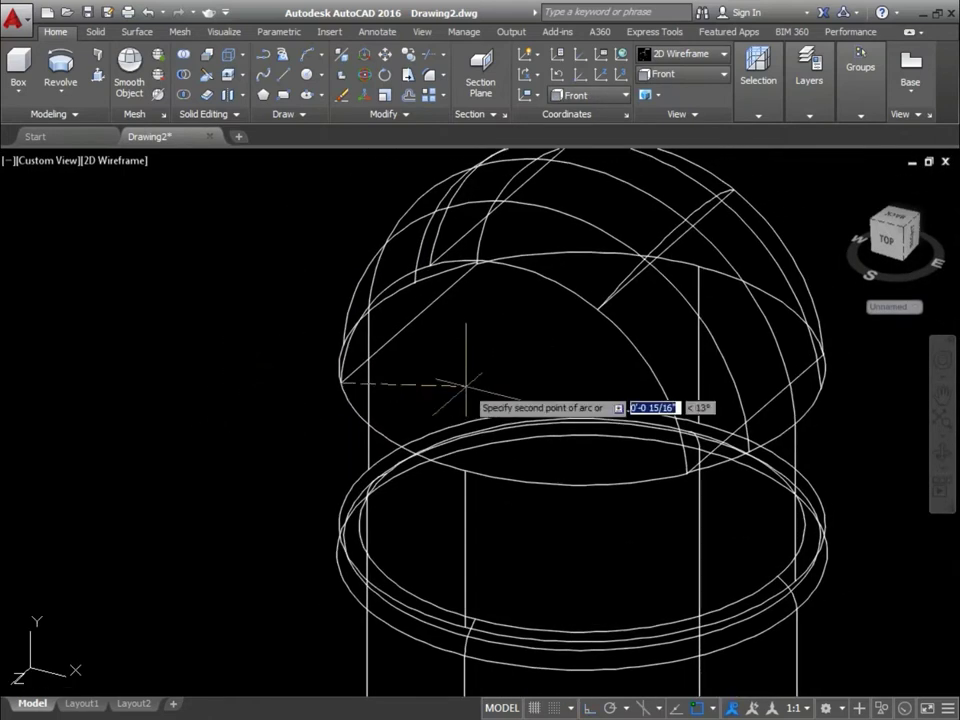
pyautogui.click(581, 368)
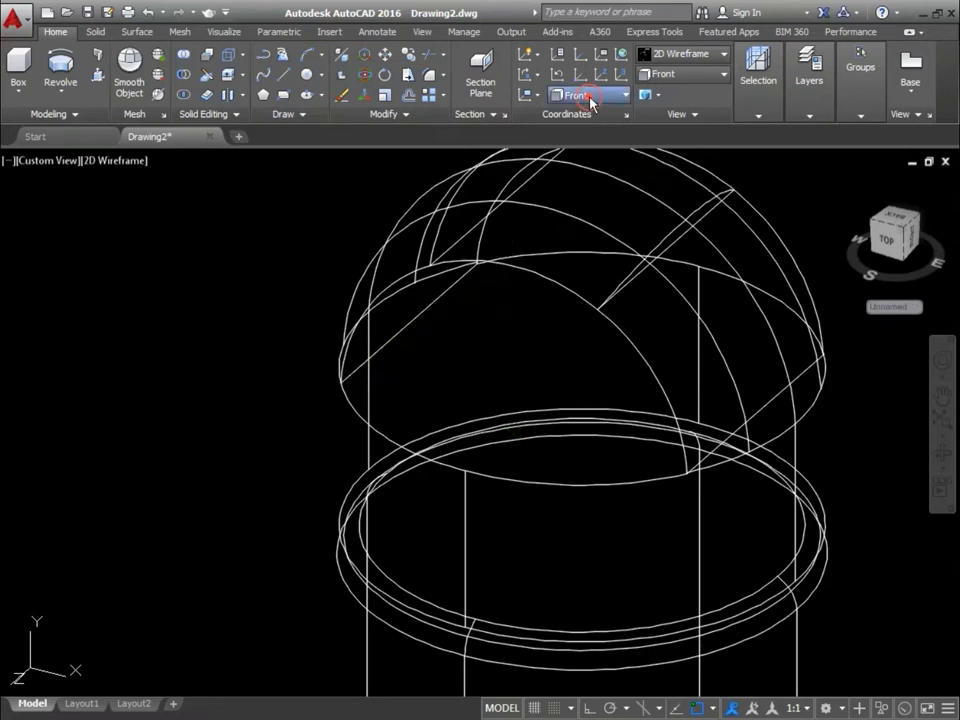
pyautogui.click(576, 139)
# Draw a 3-point arc from the dome's left edge through its centre to the ring's edge.
pyautogui.press('Return')
pyautogui.click(340, 382)
pyautogui.click(579, 370)
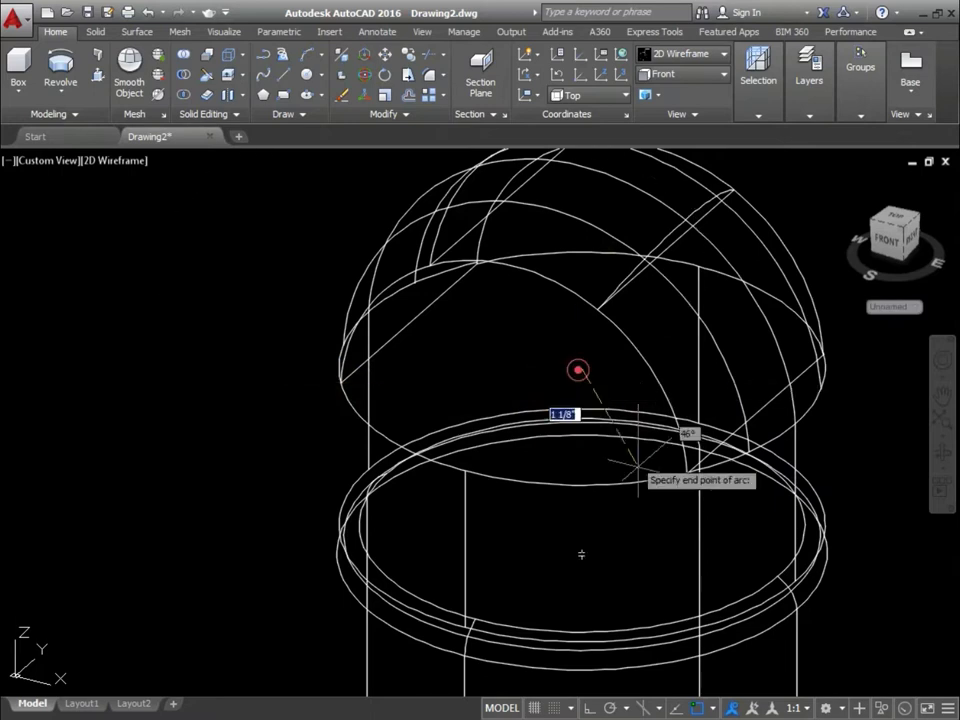
pyautogui.click(687, 472)
# With Ortho on, stretch the arc's midpoint by 0.3 and its ends outward by 4.
pyautogui.click(608, 380)
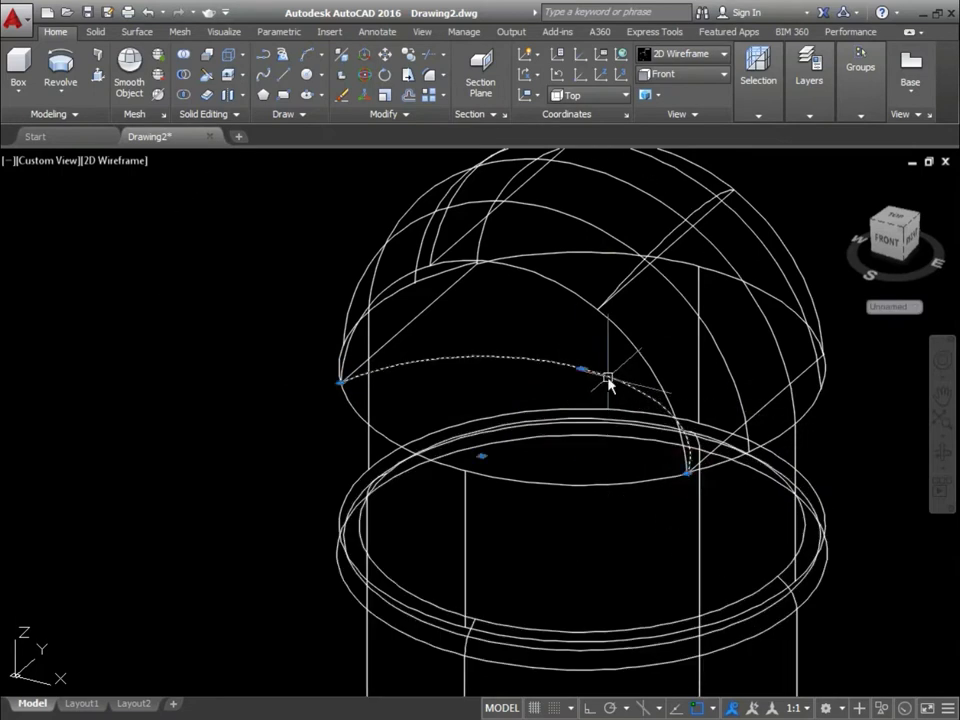
pyautogui.click(582, 370)
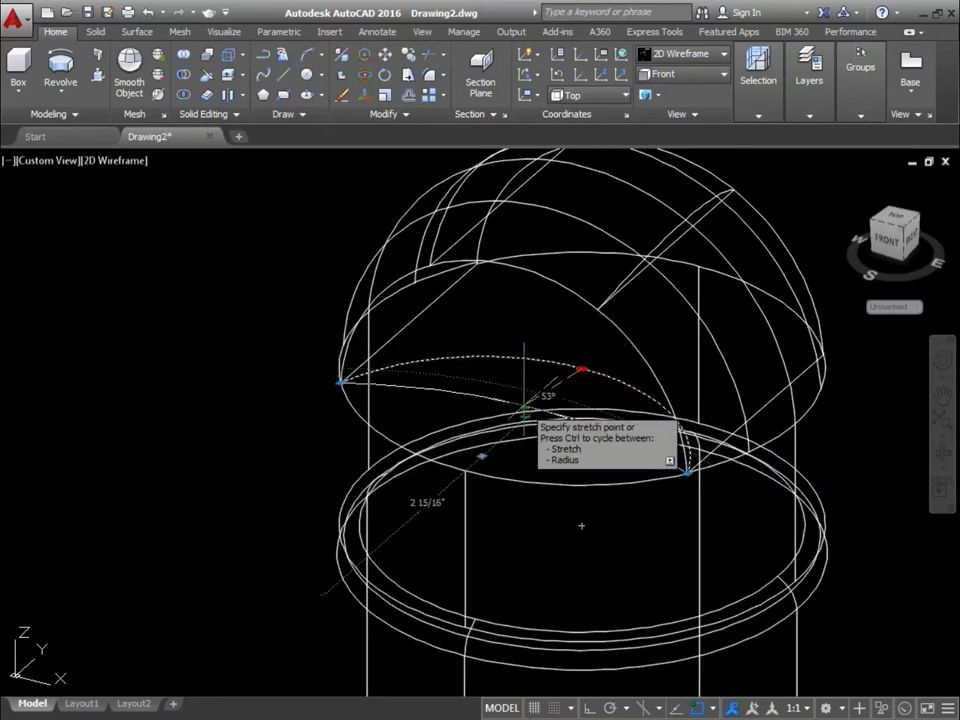
pyautogui.press('F8')
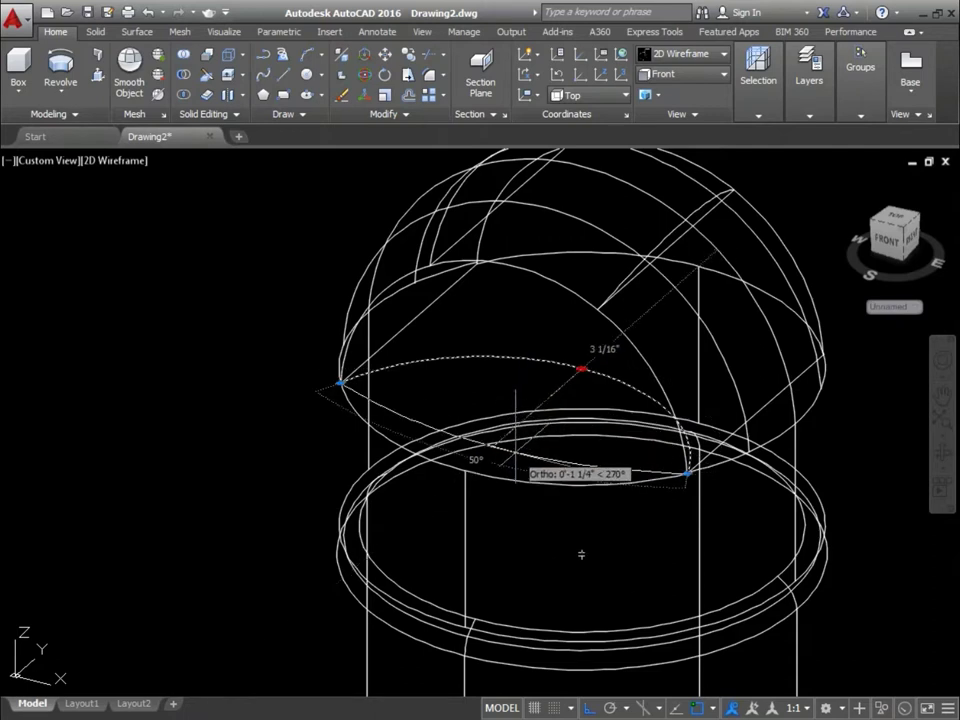
pyautogui.write('-0.3')
pyautogui.press('Return')
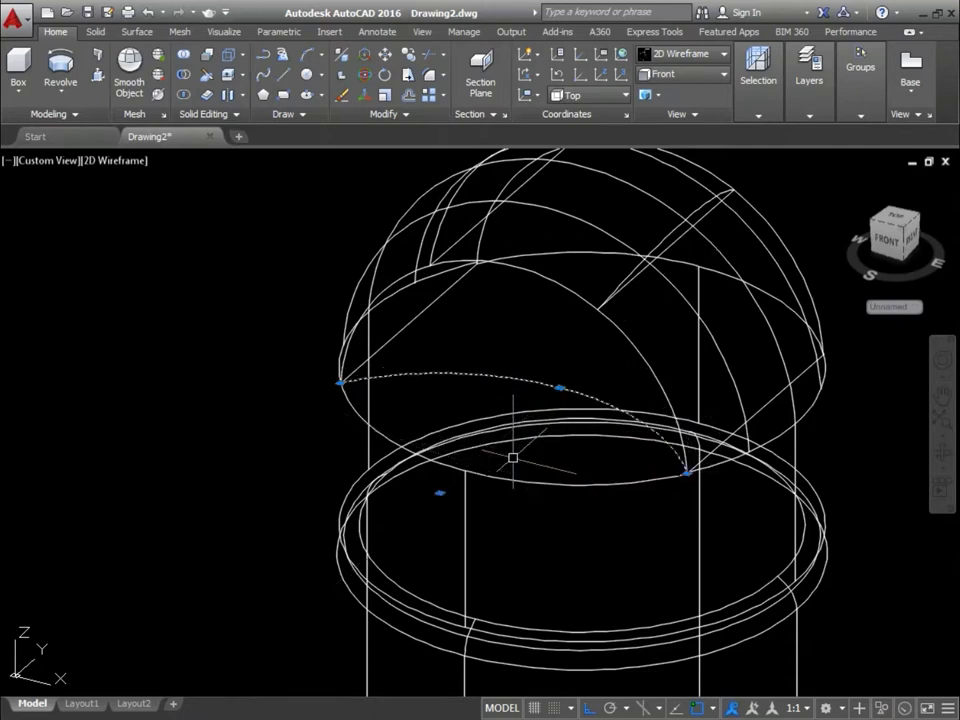
pyautogui.press('Return')
pyautogui.click(687, 473)
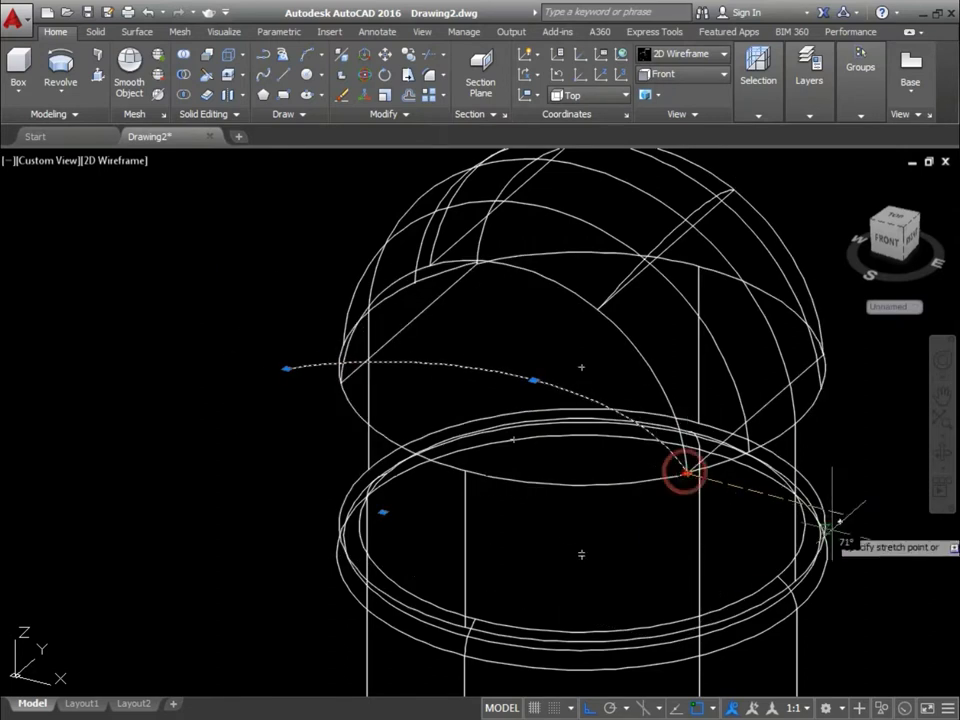
pyautogui.write('4')
pyautogui.press('Return')
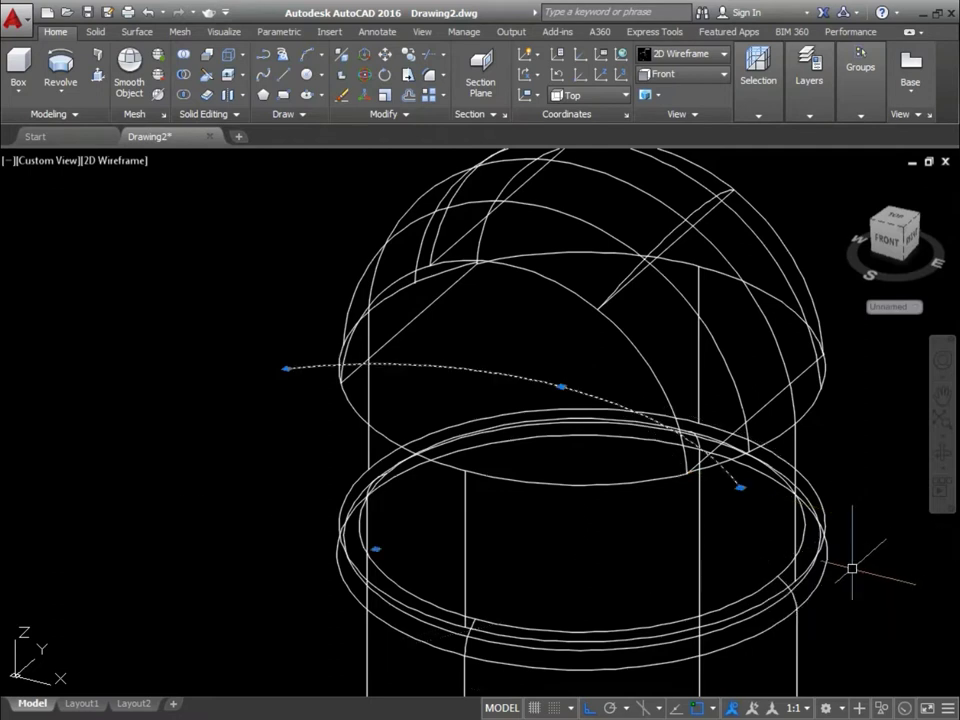
pyautogui.press('l')
pyautogui.press('Return')
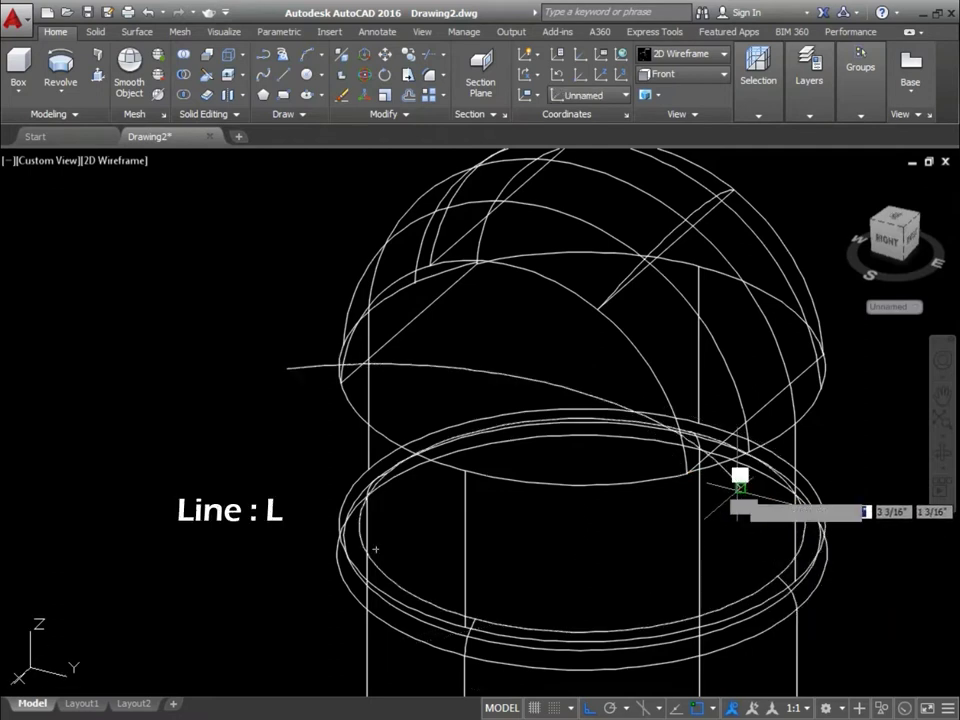
# Draw a line between the arc's two ends and move it down below the arc.
pyautogui.click(740, 487)
pyautogui.click(287, 369)
pyautogui.press('Return')
pyautogui.click(430, 408)
pyautogui.click(513, 428)
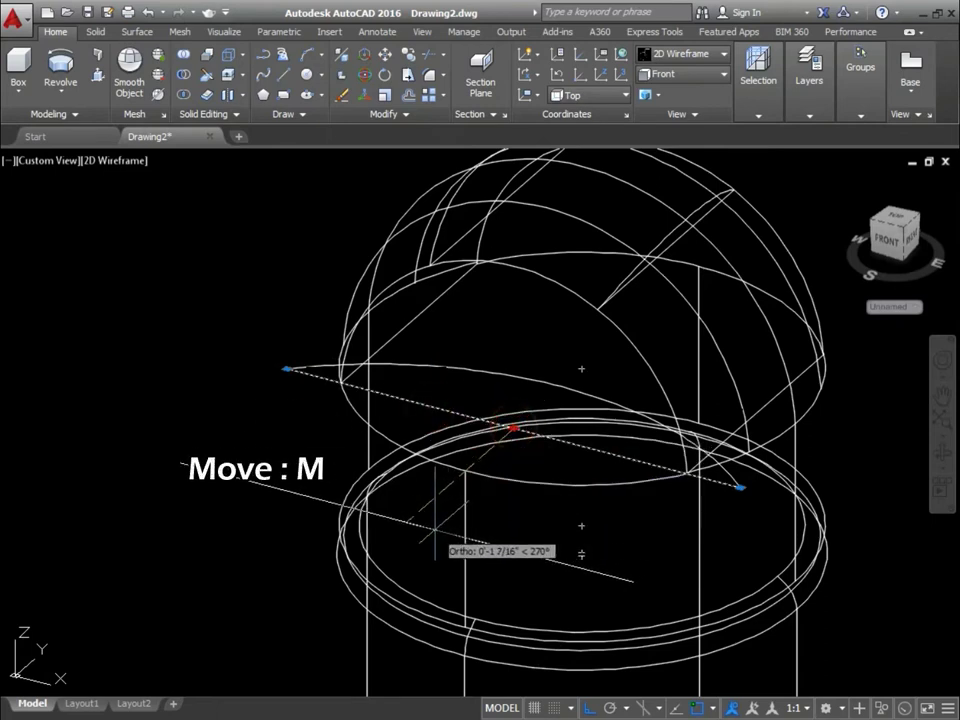
pyautogui.write('1')
pyautogui.press('Return')
# Fillet the line to the arc at both corners to close the pointed profile.
pyautogui.click(242, 431)
pyautogui.click(303, 367)
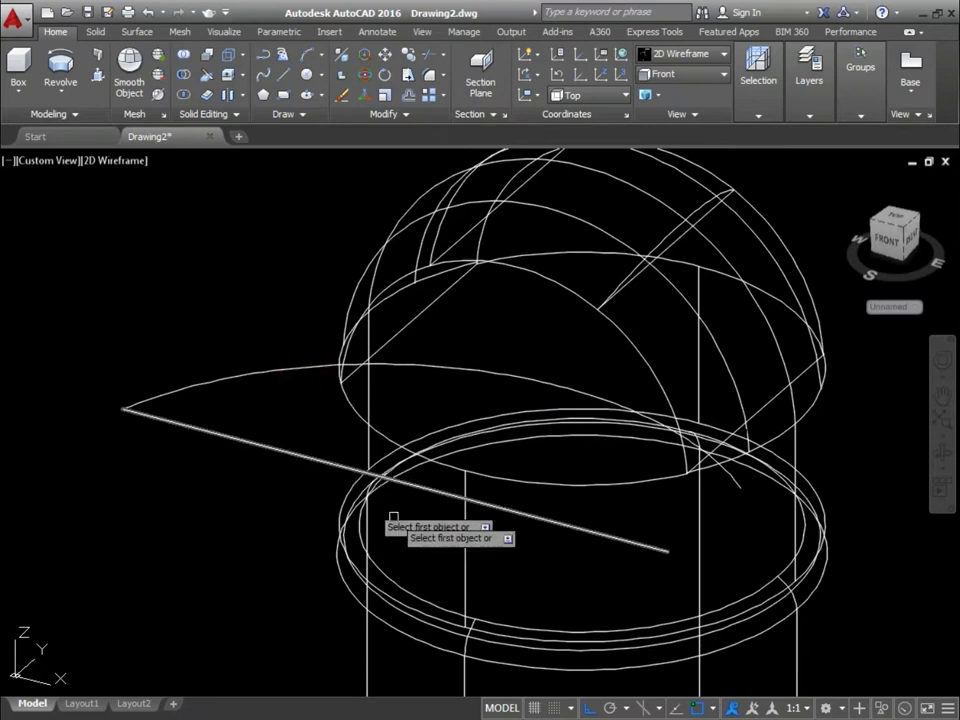
pyautogui.click(637, 546)
pyautogui.click(730, 482)
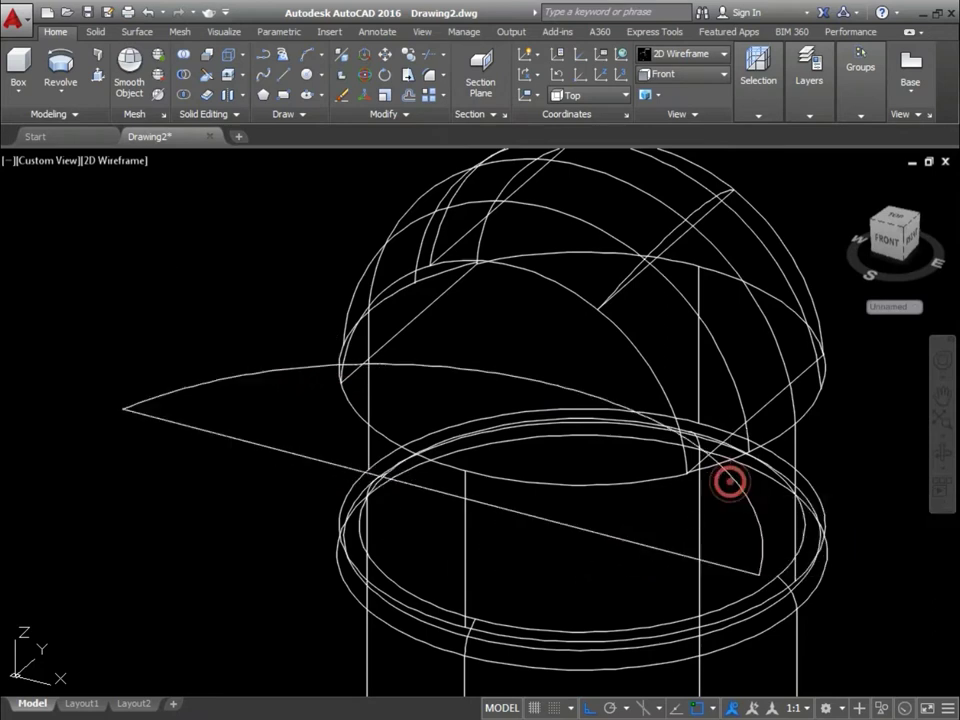
pyautogui.moveTo(728, 509); pyautogui.dragTo(689, 510, button='middle')
pyautogui.write('re')
# Mirror the pointed profile to the dome's opposite side, keeping the original.
pyautogui.click(34, 349)
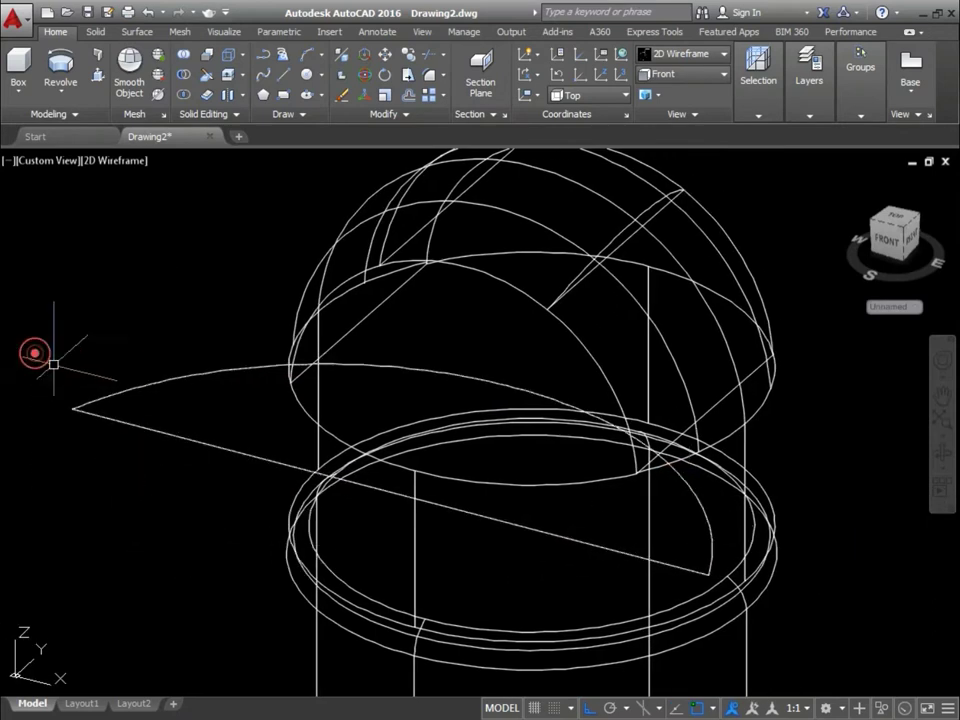
pyautogui.moveTo(273, 353); pyautogui.dragTo(443, 353, button='middle')
pyautogui.write('mi')
pyautogui.press('Return')
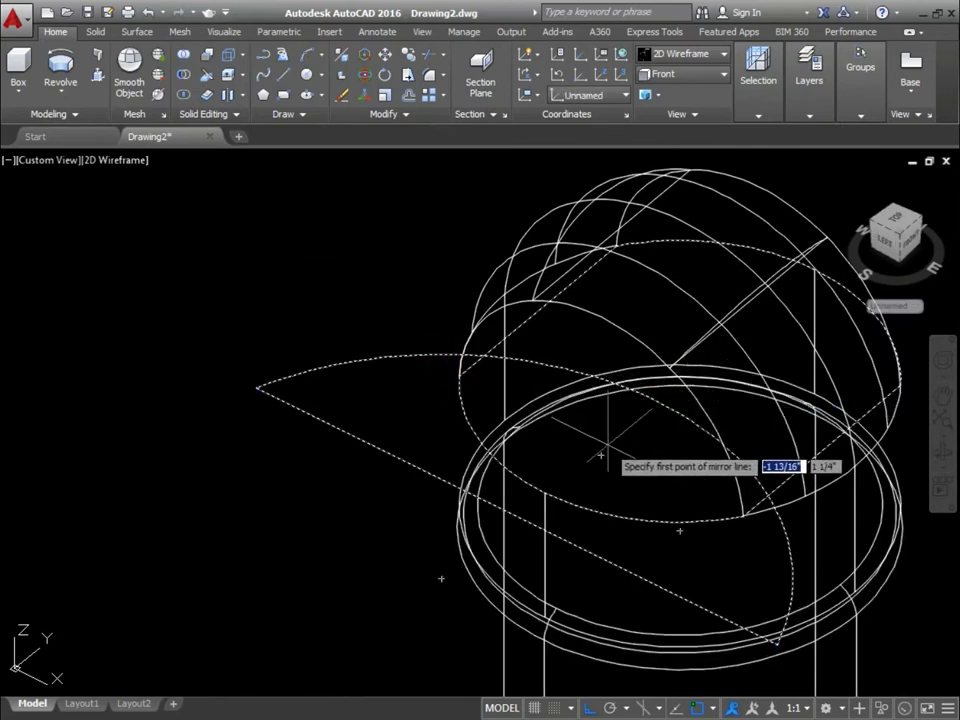
pyautogui.moveTo(849, 482); pyautogui.dragTo(683, 417, button='middle')
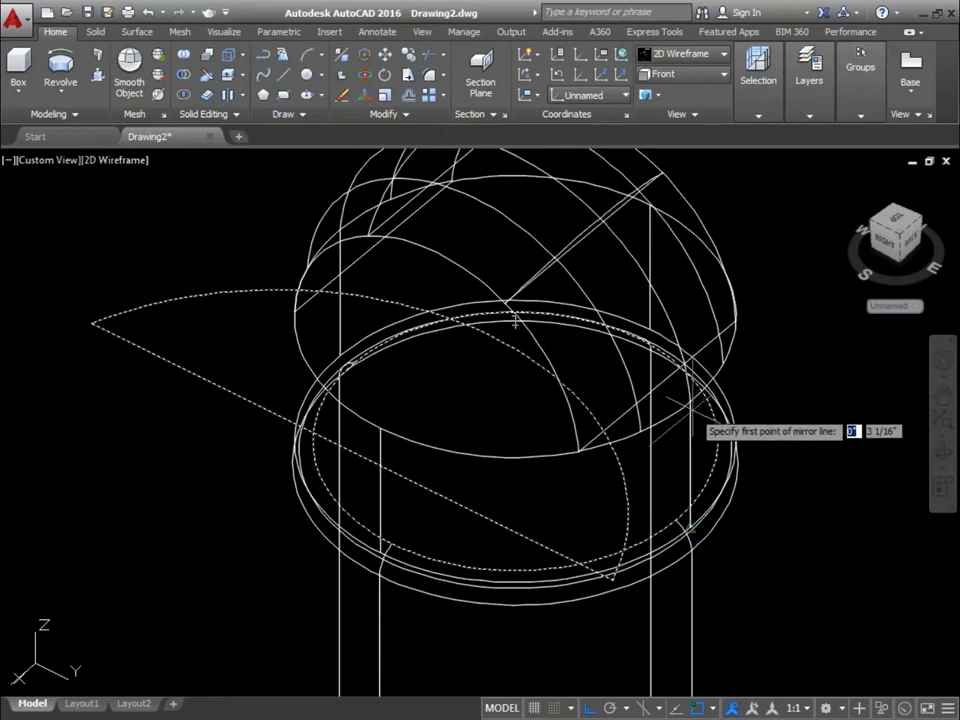
pyautogui.click(697, 403)
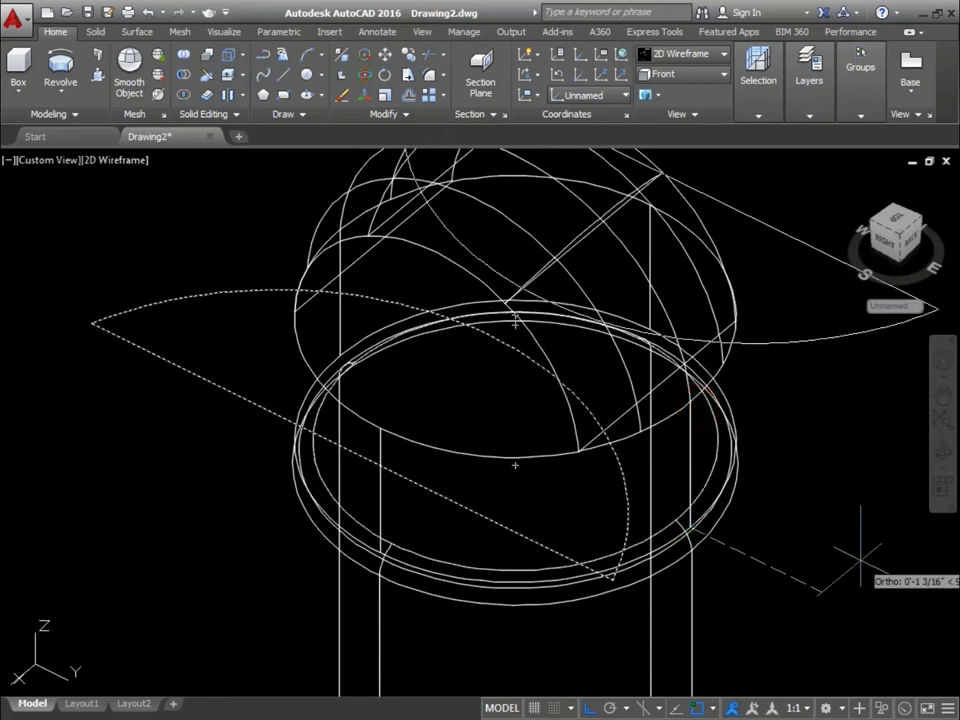
pyautogui.click(860, 560)
pyautogui.press('Return')
pyautogui.scroll(-3, 685, 470)
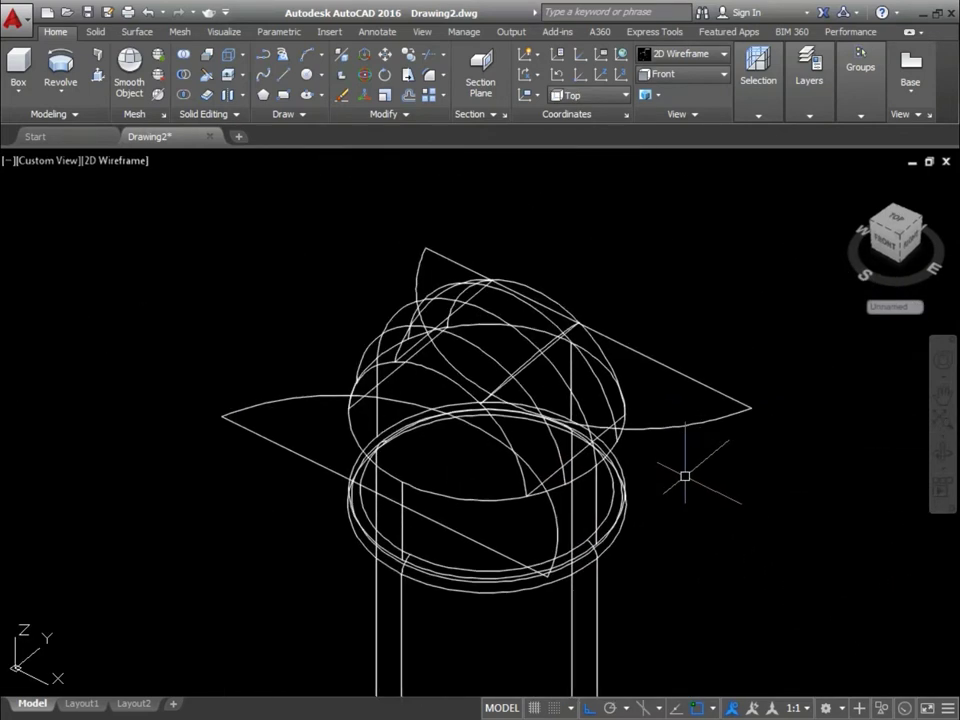
# Extrude both pointed profiles upward past the top of the dome.
pyautogui.click(669, 422)
pyautogui.click(664, 424)
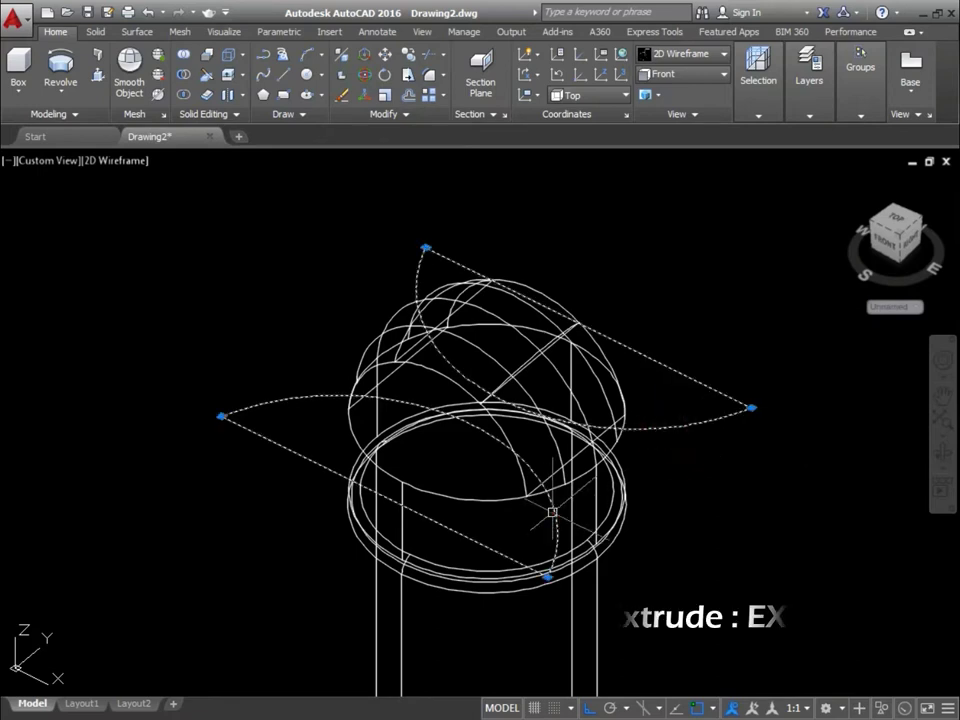
pyautogui.write('ext')
pyautogui.press('Return')
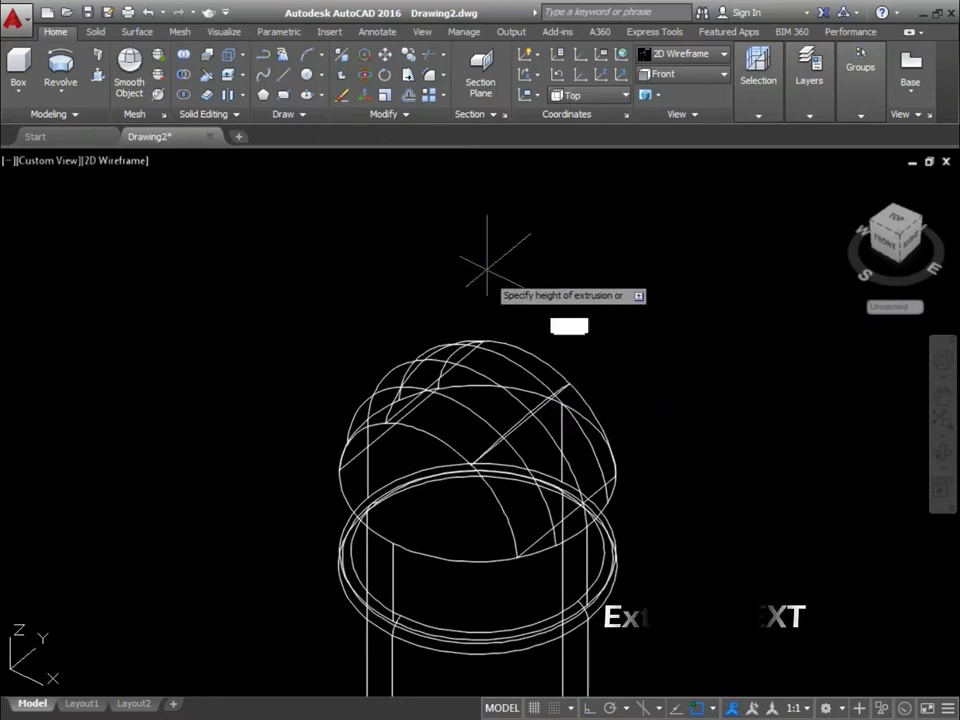
pyautogui.click(484, 242)
# Subtract the two extruded blocks from the dome, leaving an arched band.
pyautogui.press('Return')
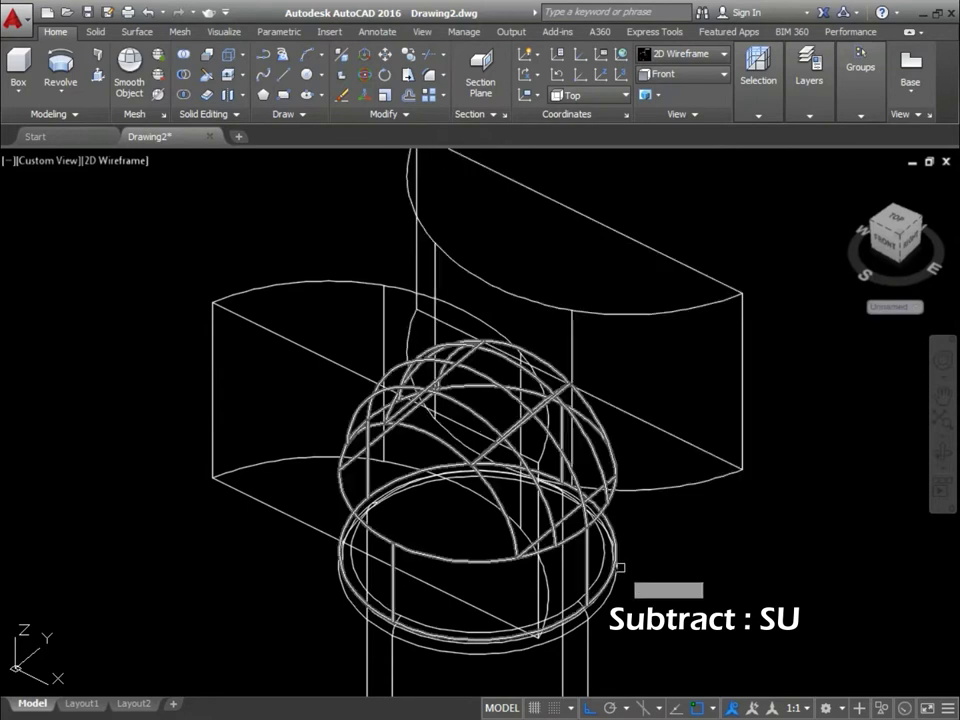
pyautogui.click(587, 531)
pyautogui.click(655, 483)
pyautogui.click(643, 478)
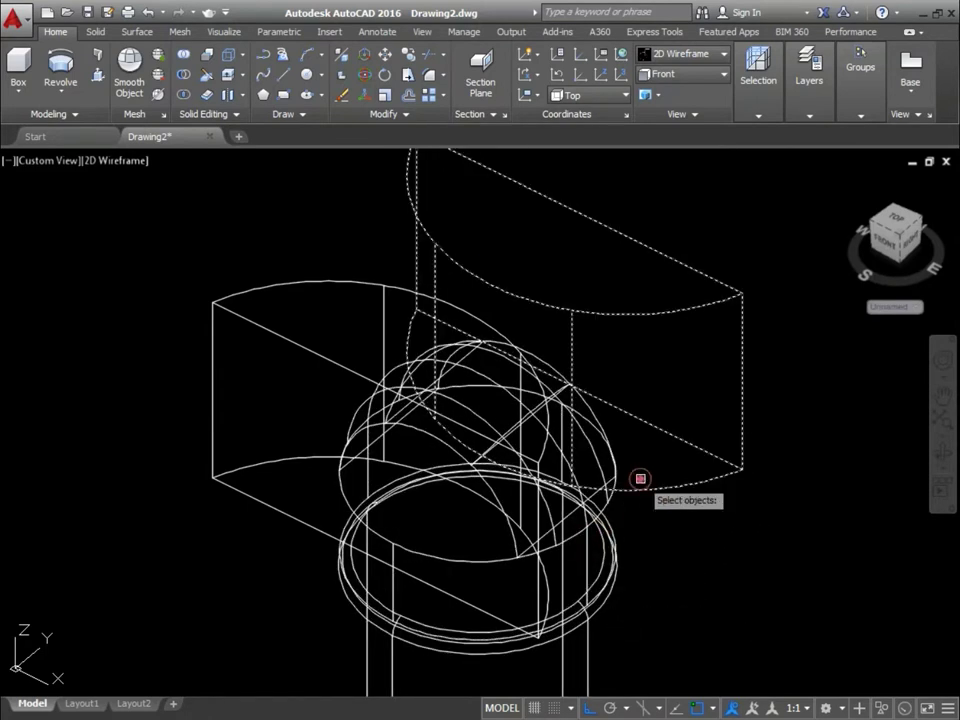
pyautogui.rightClick(354, 279)
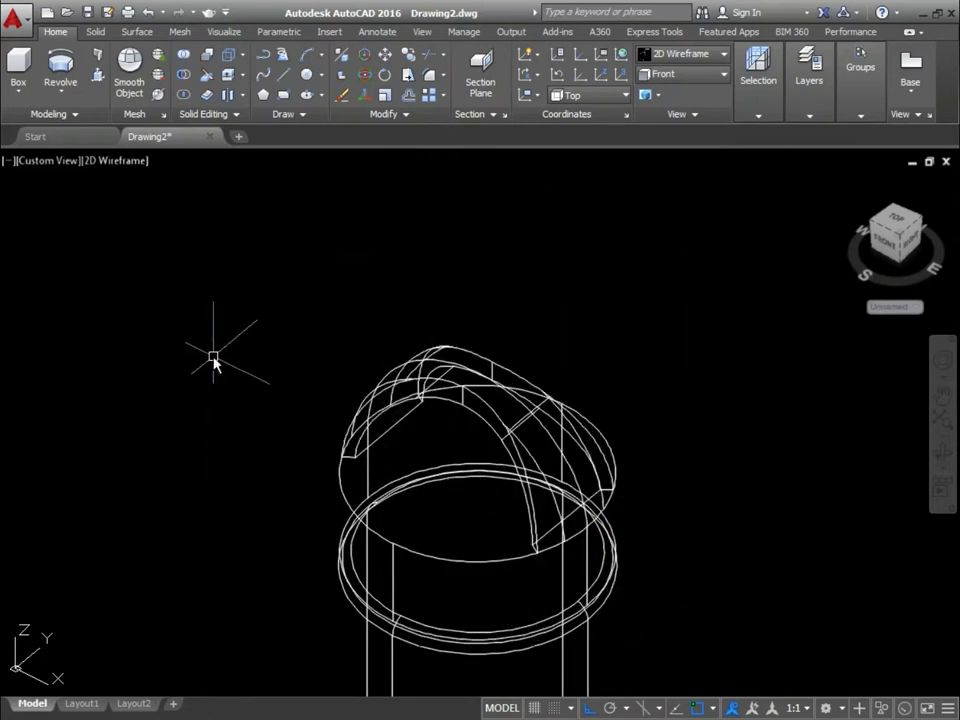
pyautogui.write('VSC')
# Switch the model to the Shaded visual style and center the bottle top in view.
pyautogui.press('Return')
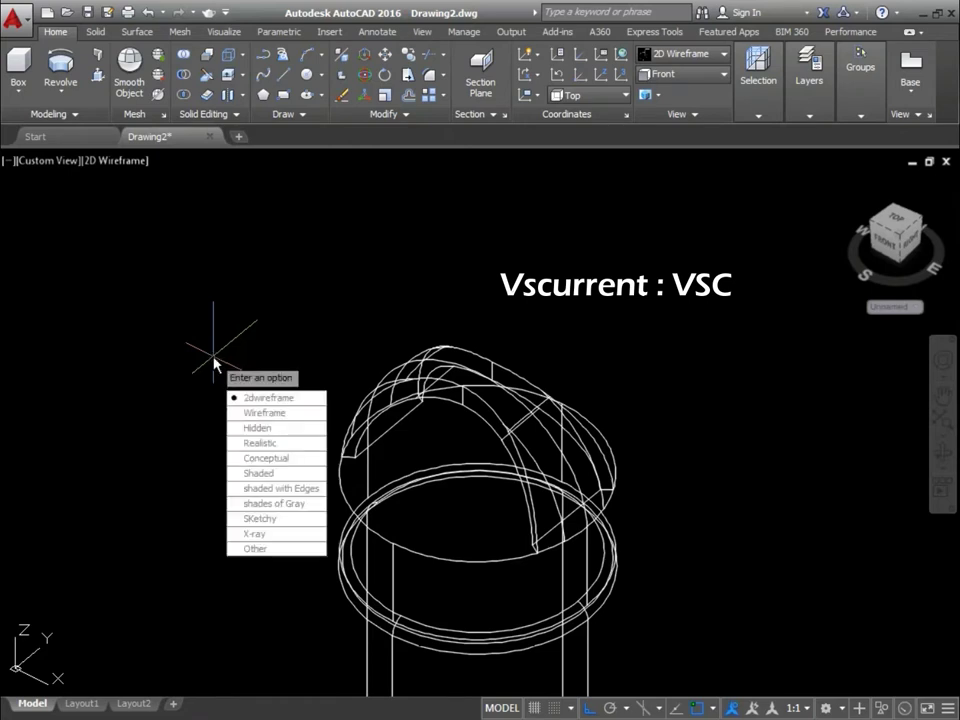
pyautogui.write('s')
pyautogui.press('Return')
pyautogui.scroll(-2, 213, 356)
pyautogui.moveTo(216, 311); pyautogui.dragTo(257, 225, button='middle')
pyautogui.scroll(-3, 257, 296)
pyautogui.moveTo(257, 296); pyautogui.dragTo(268, 306, button='middle')
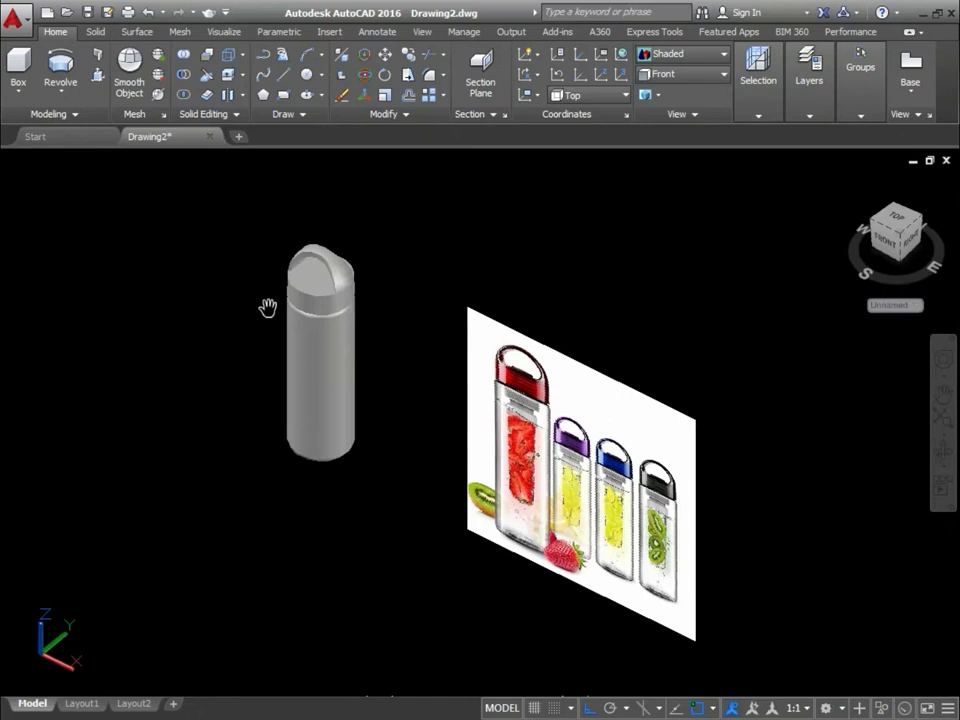
pyautogui.scroll(3, 285, 253)
pyautogui.scroll(1, 285, 253)
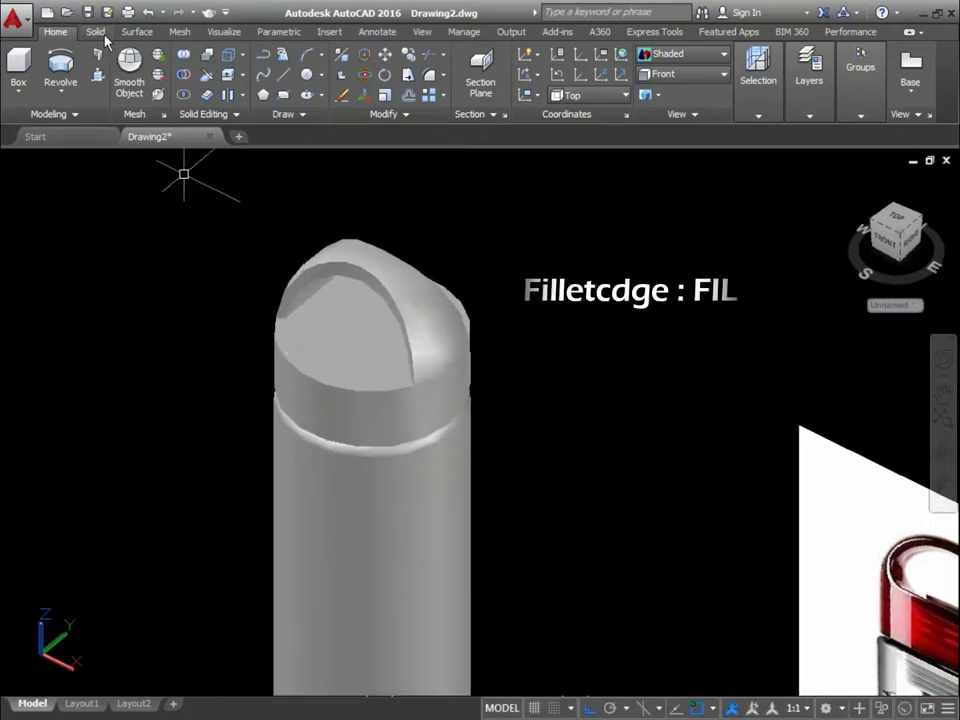
# Fillet the inner edge of the cap's handle arch with Fillet Edge.
pyautogui.click(95, 31)
pyautogui.click(560, 66)
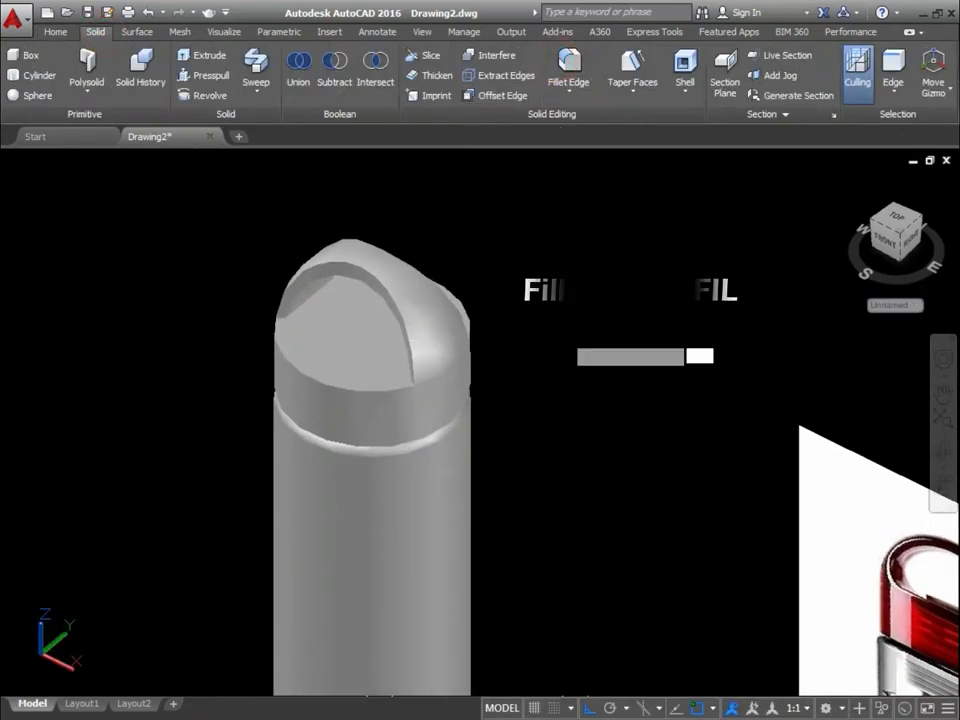
pyautogui.scroll(2, 298, 272)
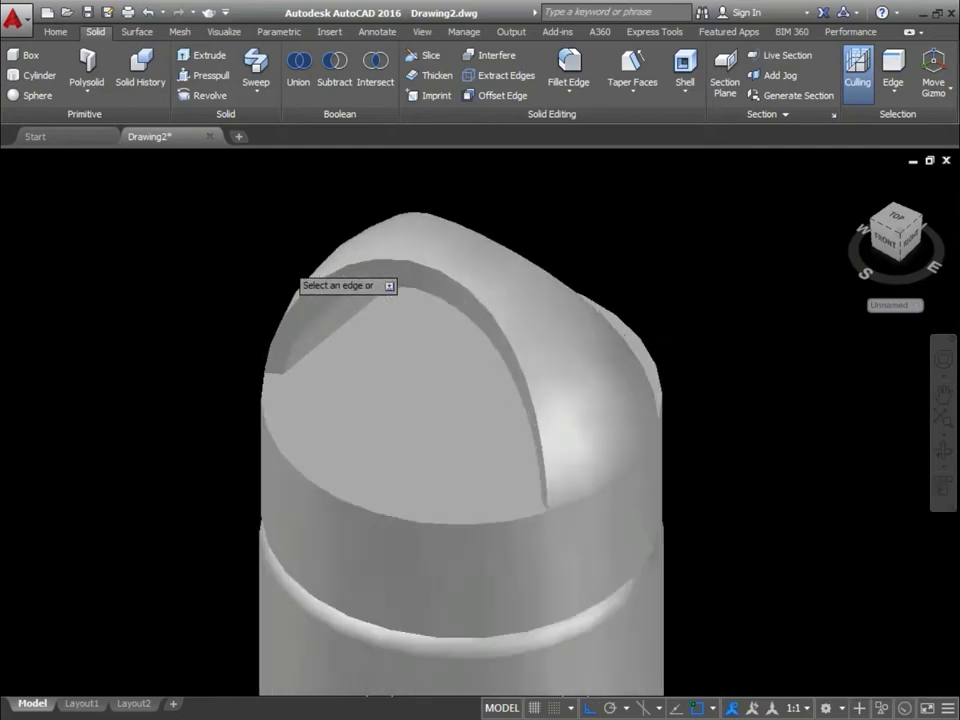
pyautogui.scroll(2, 377, 285)
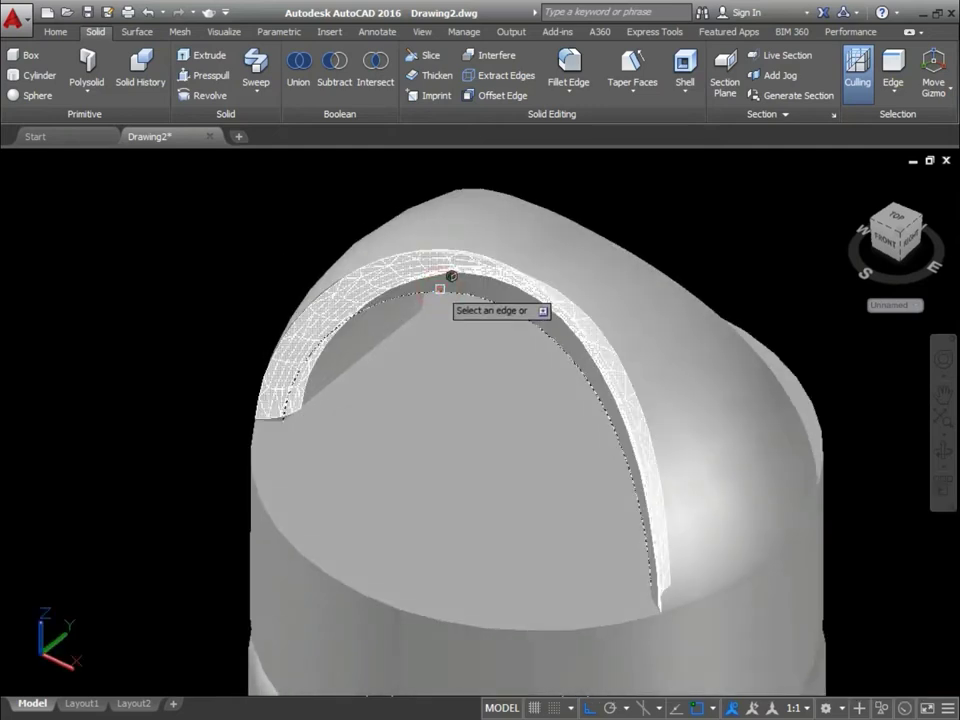
pyautogui.click(440, 290)
pyautogui.press('Return')
pyautogui.scroll(-3, 440, 290)
pyautogui.moveTo(440, 290)
pyautogui.keyDown('shift'); pyautogui.mouseDown(button='middle')
pyautogui.moveTo(310, 362)
pyautogui.moveTo(206, 366)
pyautogui.mouseUp(button='middle'); pyautogui.keyUp('shift')
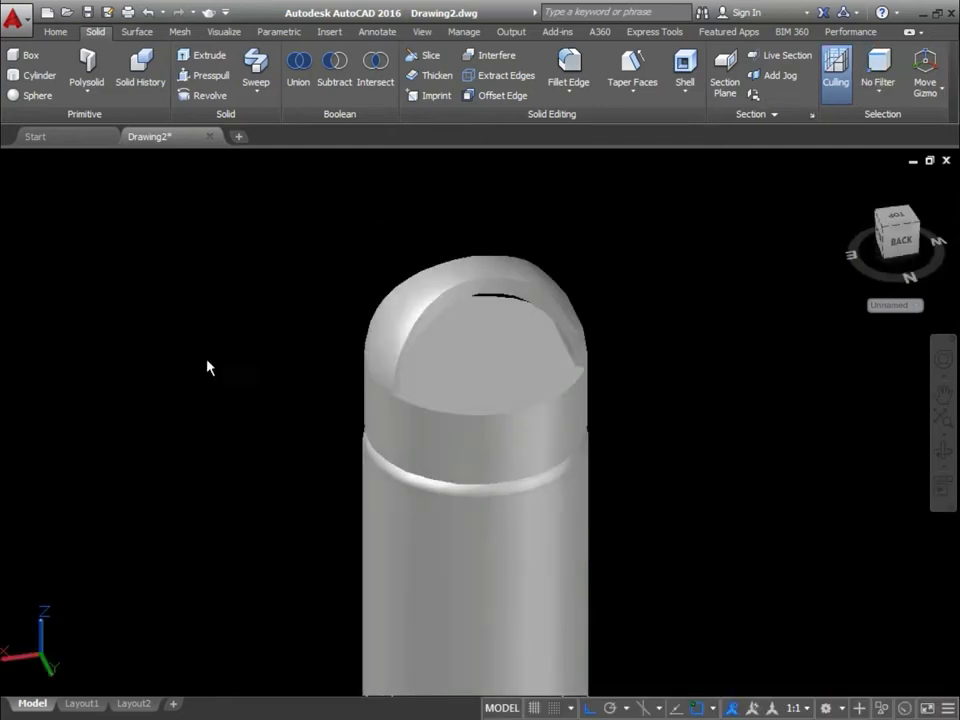
pyautogui.scroll(2, 467, 317)
# Fillet the back edge of the handle arch.
pyautogui.press('Return')
pyautogui.click(520, 271)
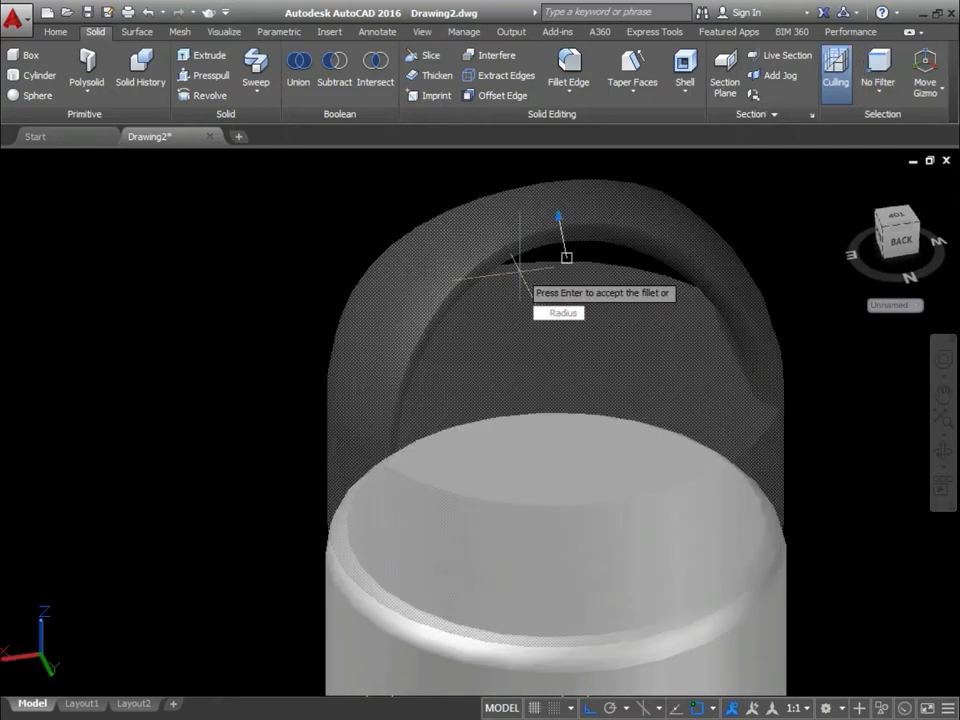
pyautogui.press('Return')
pyautogui.scroll(-3, 302, 338)
pyautogui.moveTo(302, 338)
pyautogui.keyDown('shift'); pyautogui.mouseDown(button='middle')
pyautogui.moveTo(691, 357)
pyautogui.moveTo(669, 361)
pyautogui.mouseUp(button='middle'); pyautogui.keyUp('shift')
pyautogui.scroll(1, 400, 300)
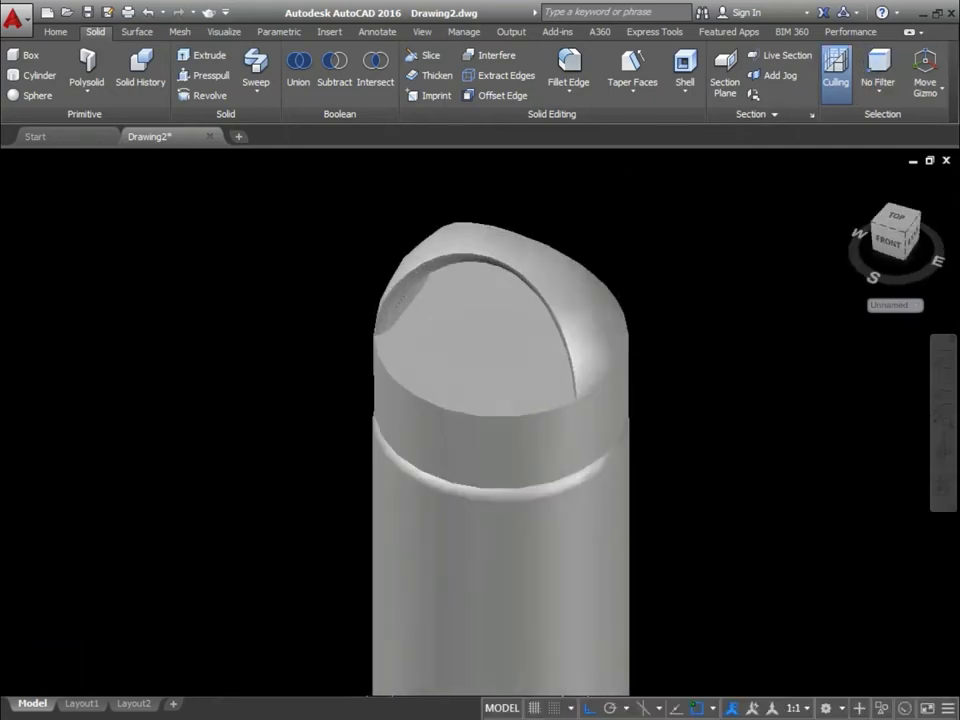
# Fillet two edges at one end of the handle.
pyautogui.press('Return')
pyautogui.scroll(2, 385, 298)
pyautogui.scroll(1, 385, 298)
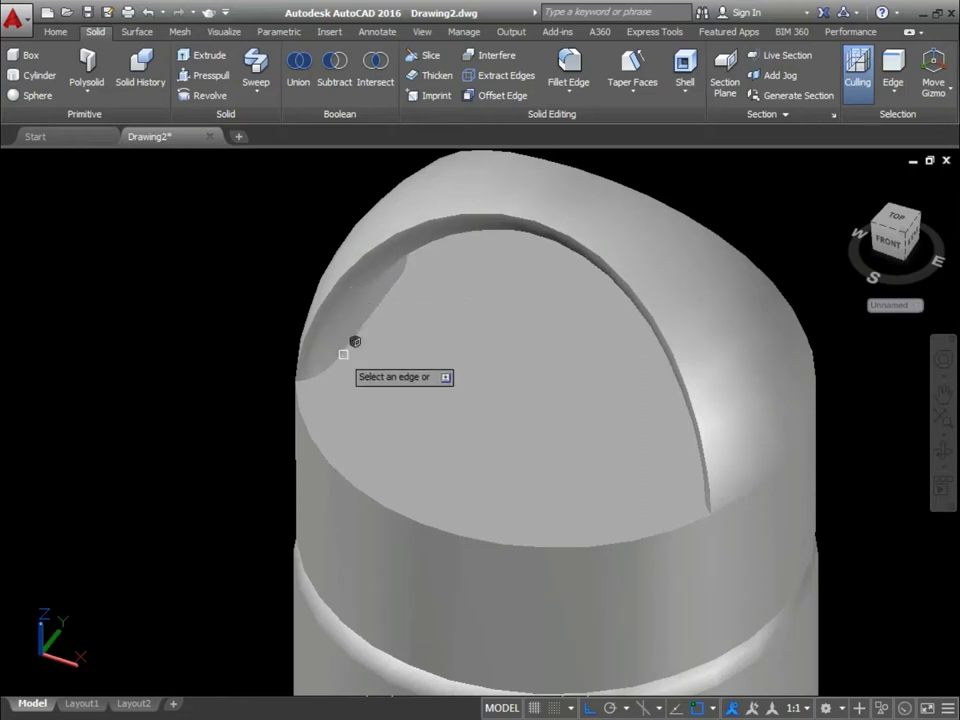
pyautogui.click(311, 369)
pyautogui.click(354, 332)
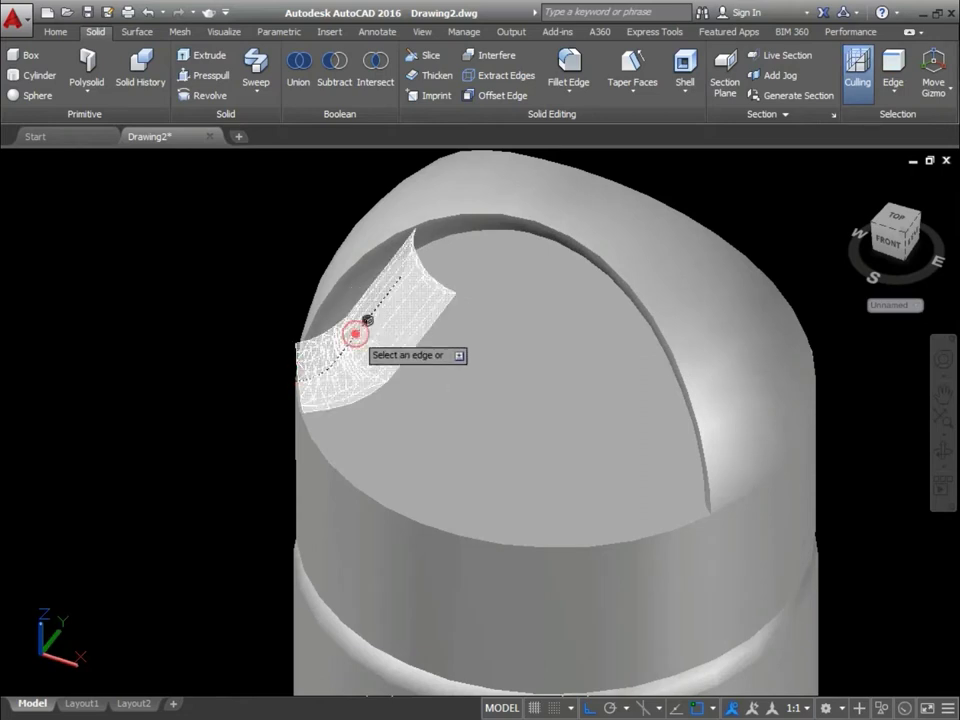
pyautogui.scroll(-3, 441, 341)
pyautogui.keyDown('shift'); pyautogui.moveTo(441, 341); pyautogui.dragTo(285, 364, button='middle'); pyautogui.keyUp('shift')
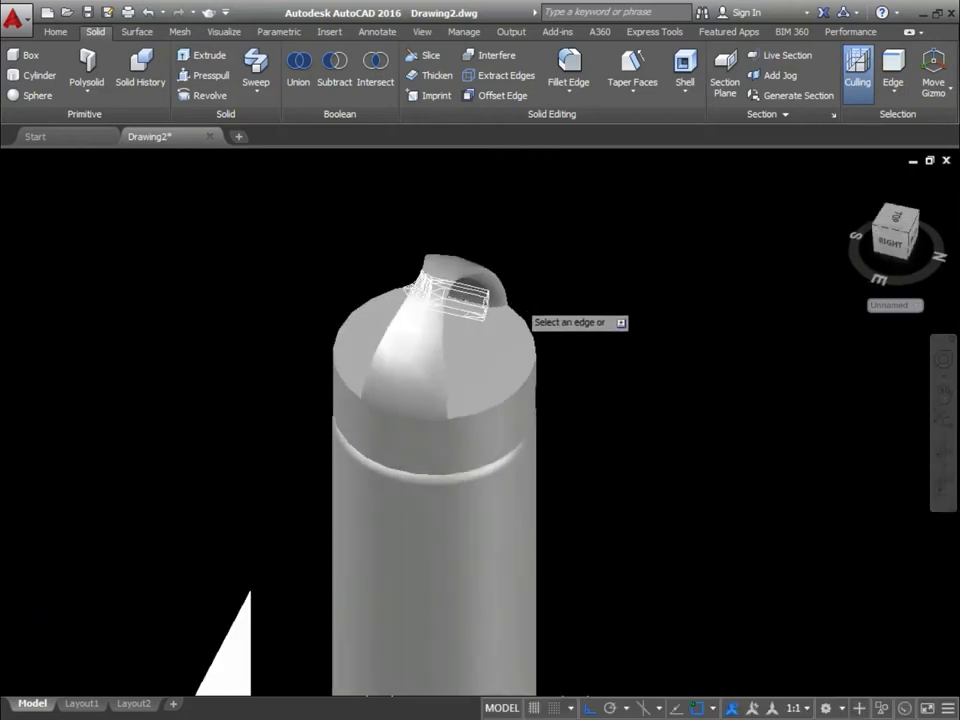
pyautogui.scroll(2, 484, 306)
pyautogui.press('Return')
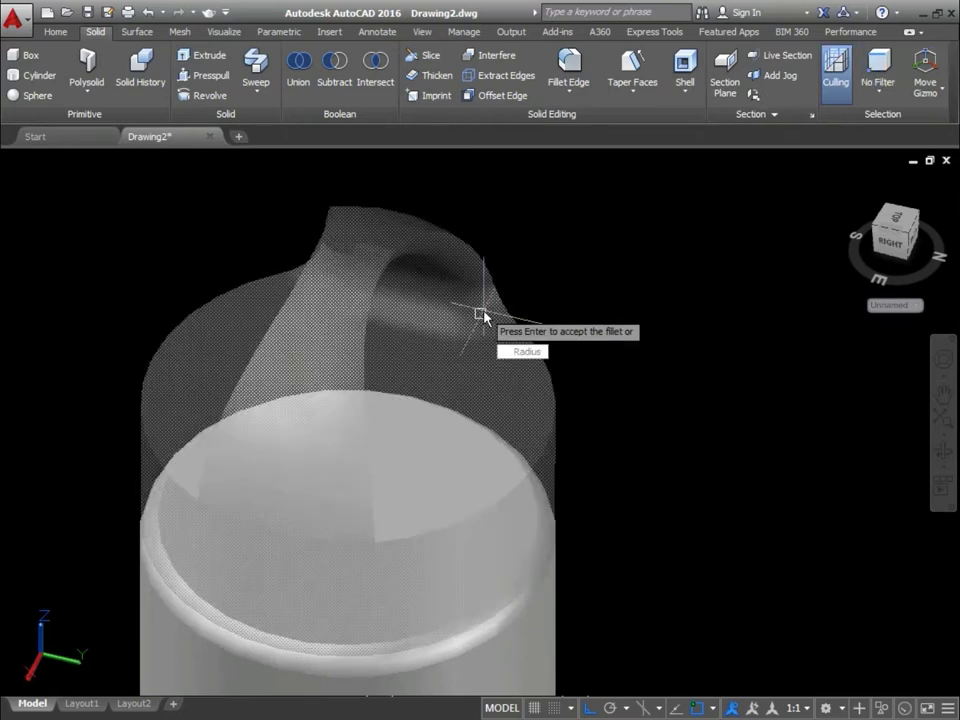
pyautogui.press('Return')
pyautogui.moveTo(489, 325)
pyautogui.keyDown('shift'); pyautogui.mouseDown(button='middle')
pyautogui.moveTo(375, 363)
pyautogui.moveTo(197, 399)
pyautogui.moveTo(400, 345)
pyautogui.mouseUp(button='middle'); pyautogui.keyUp('shift')
# Fillet two edges at the handle's other end and reframe the bottle.
pyautogui.press('Return')
pyautogui.click(190, 405)
pyautogui.click(225, 368)
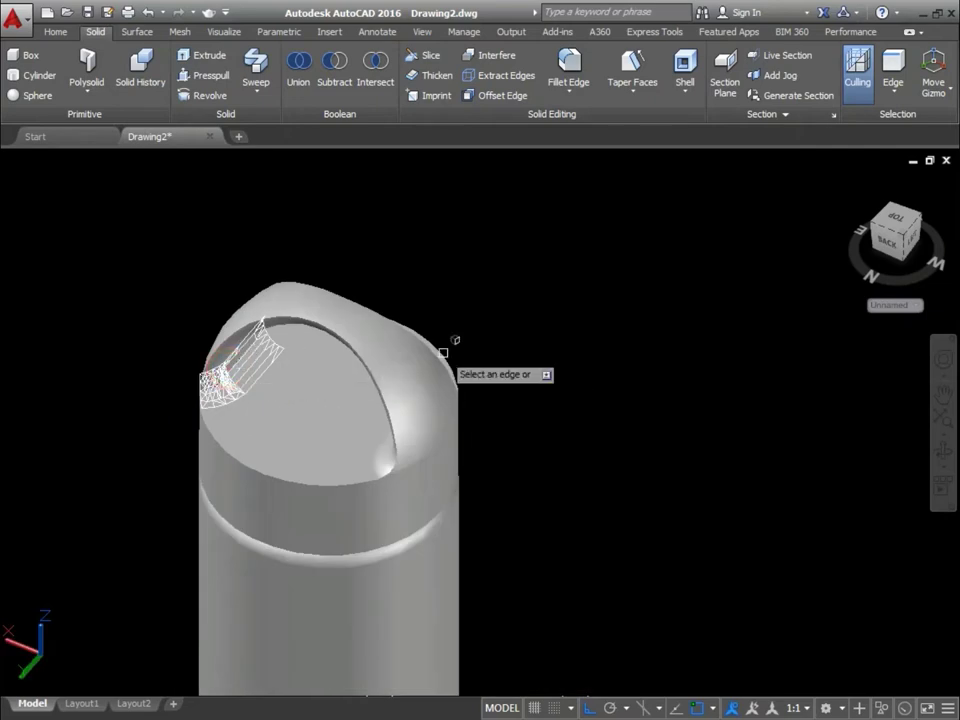
pyautogui.scroll(2, 395, 355)
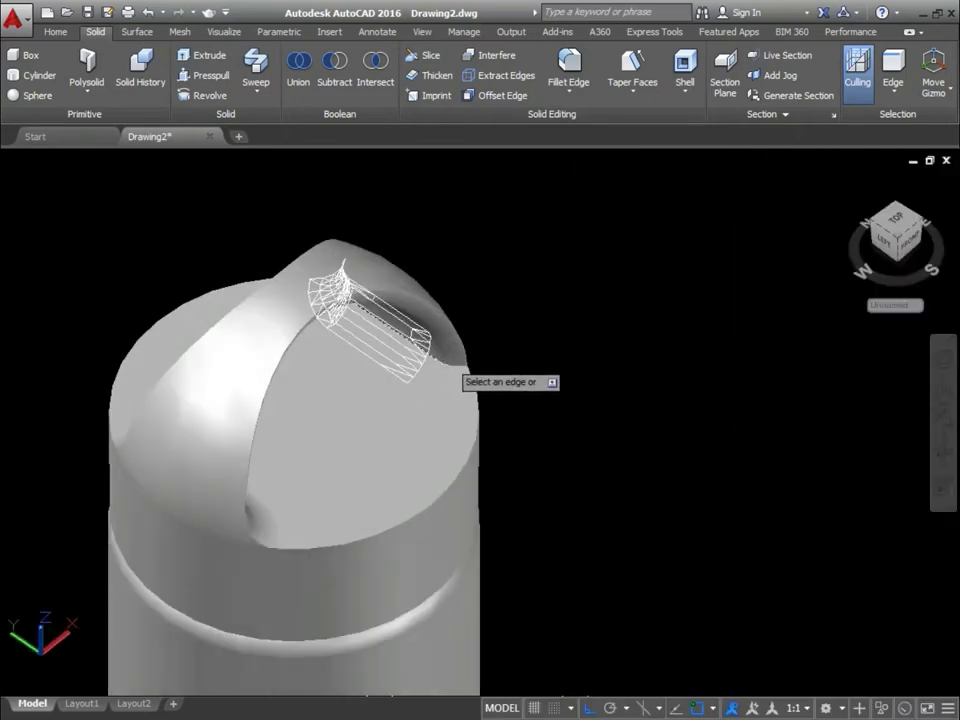
pyautogui.press('Return')
pyautogui.moveTo(450, 365)
pyautogui.keyDown('shift'); pyautogui.mouseDown(button='middle')
pyautogui.moveTo(314, 362)
pyautogui.moveTo(259, 336)
pyautogui.moveTo(230, 380)
pyautogui.mouseUp(button='middle'); pyautogui.keyUp('shift')
pyautogui.scroll(-3, 391, 245)
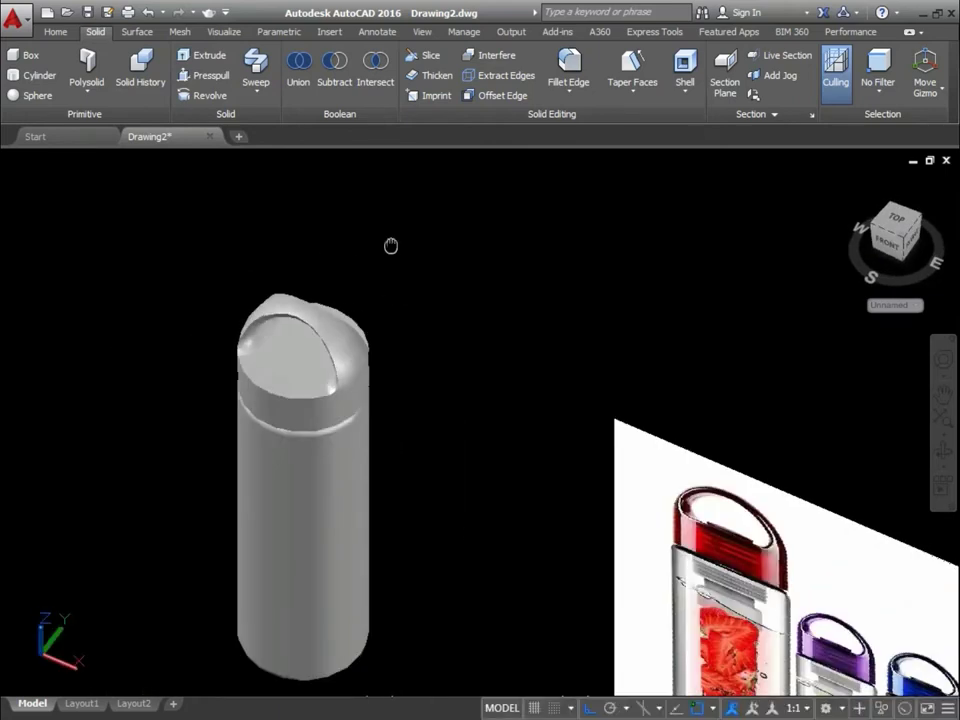
pyautogui.moveTo(391, 245); pyautogui.dragTo(376, 155, button='middle')
# In wireframe view, draw a small circle centered on top of the cap.
pyautogui.press('Return')
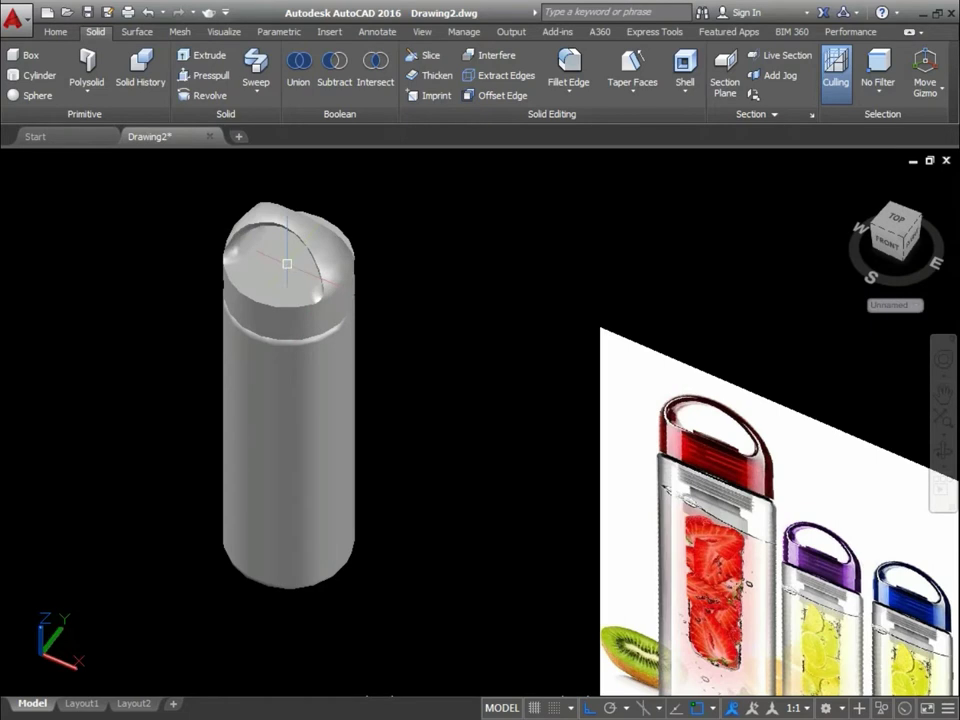
pyautogui.click(104, 162)
pyautogui.click(118, 193)
pyautogui.scroll(2, 212, 234)
pyautogui.keyDown('shift'); pyautogui.moveTo(212, 234); pyautogui.dragTo(314, 350, button='middle'); pyautogui.keyUp('shift')
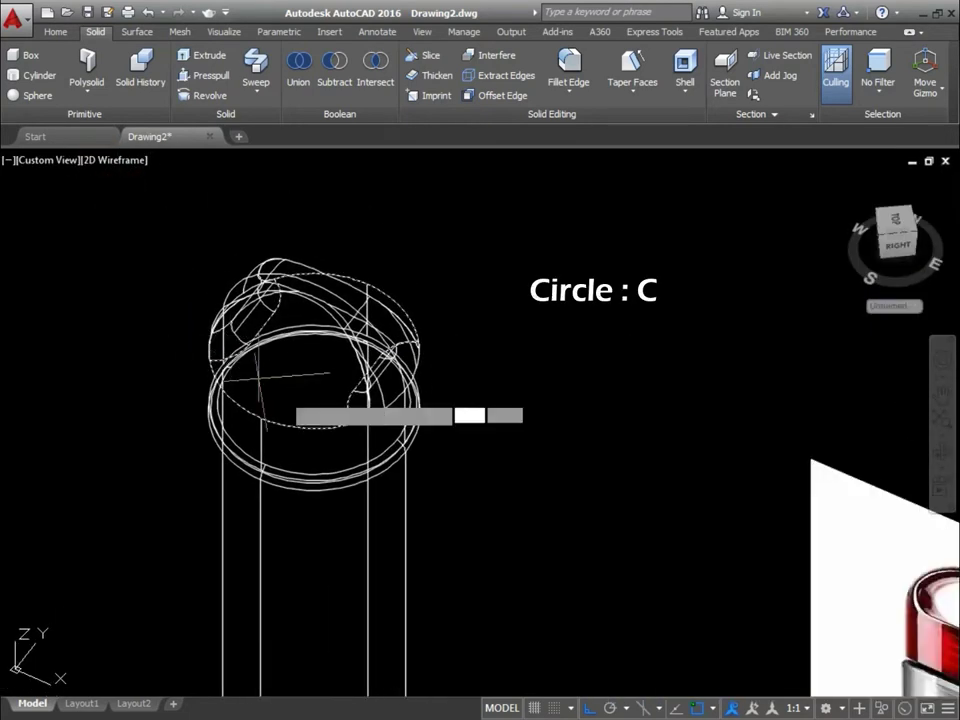
pyautogui.click(311, 354)
pyautogui.write('0.6')
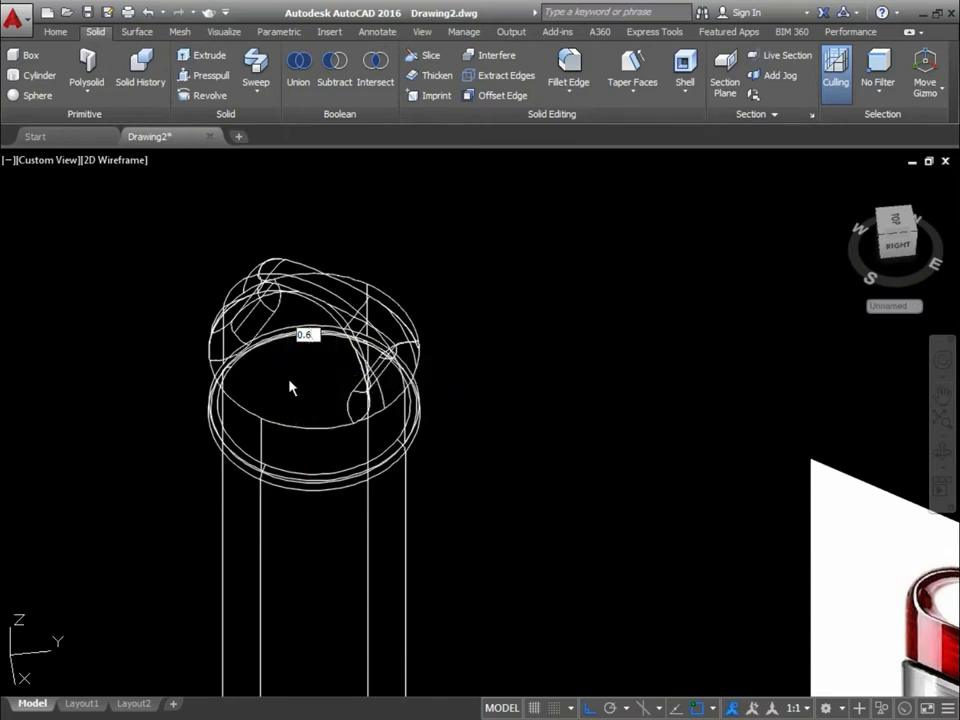
pyautogui.click(290, 388)
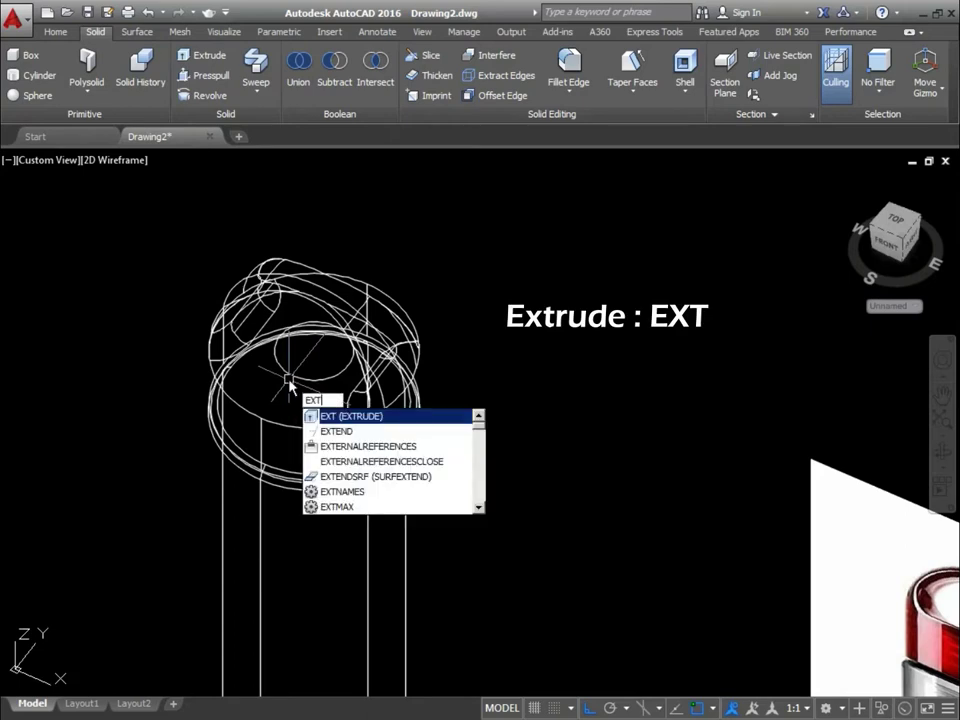
# Extrude the small circle to a height of 0.1.
pyautogui.press('Return')
pyautogui.click(295, 384)
pyautogui.press('Return')
pyautogui.write('0.1')
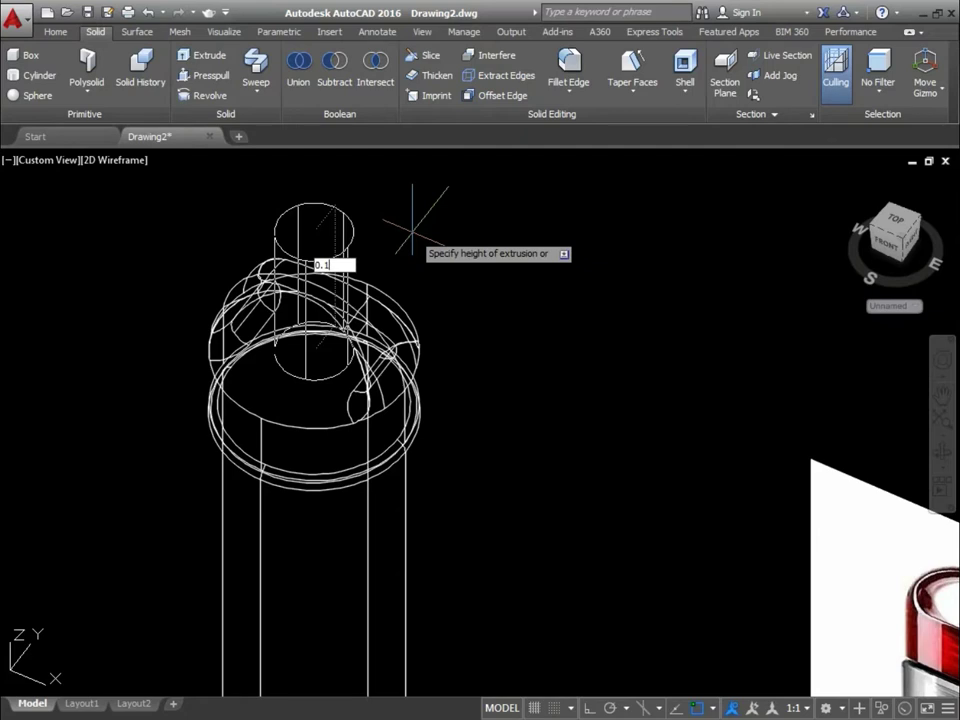
pyautogui.press('Return')
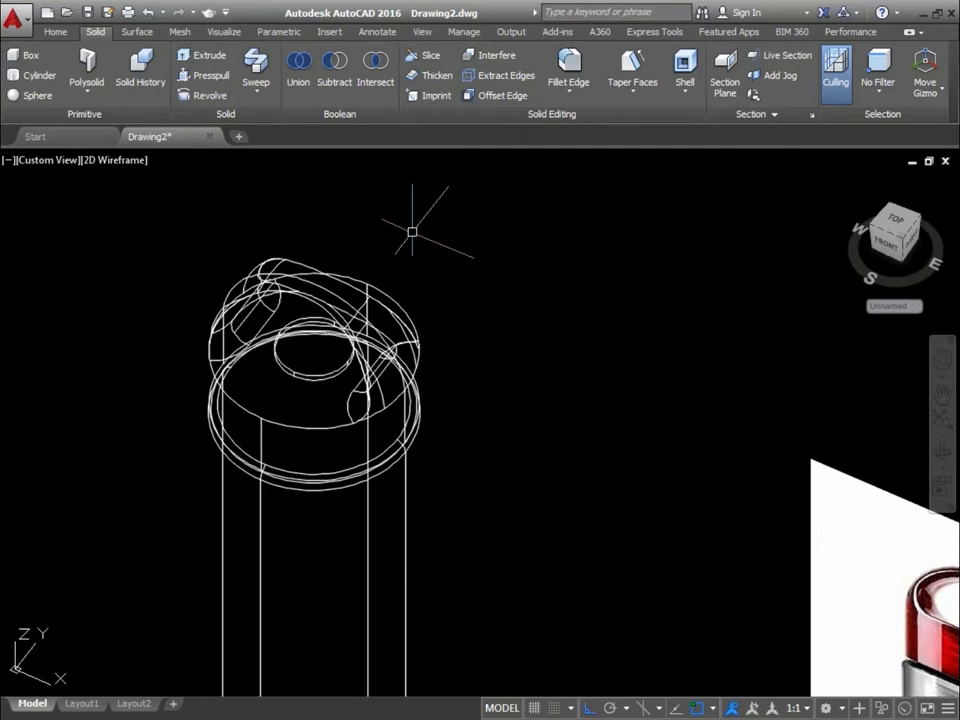
pyautogui.write('vsc')
# Set the visual style back to Shaded.
pyautogui.press('Return')
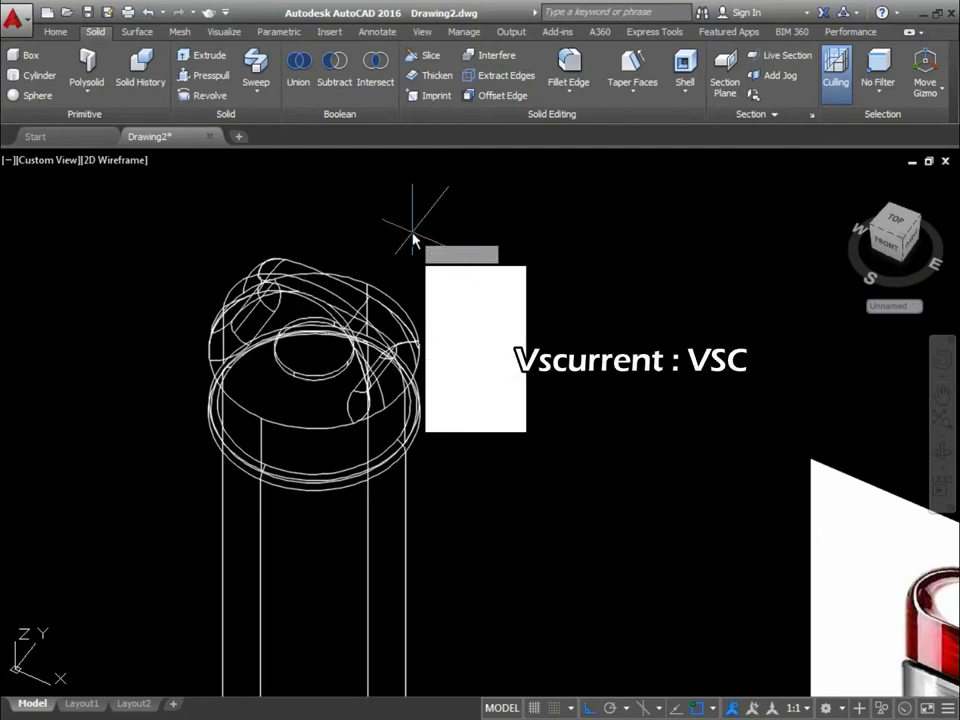
pyautogui.write('s')
pyautogui.press('Return')
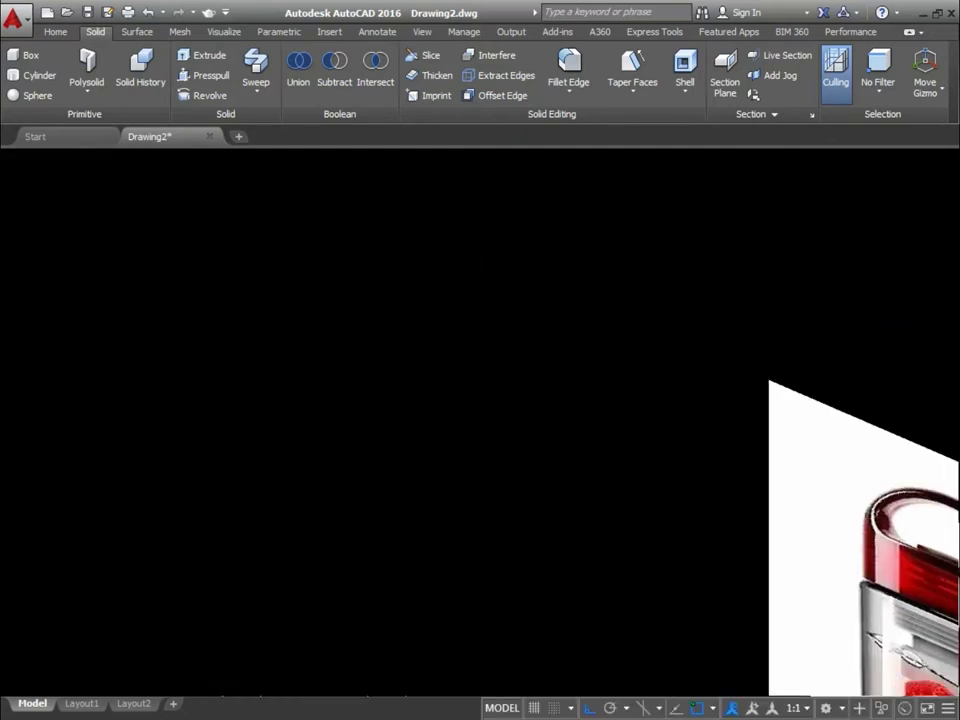
pyautogui.scroll(-2, 412, 232)
pyautogui.scroll(-1, 452, 317)
pyautogui.scroll(1, 452, 317)
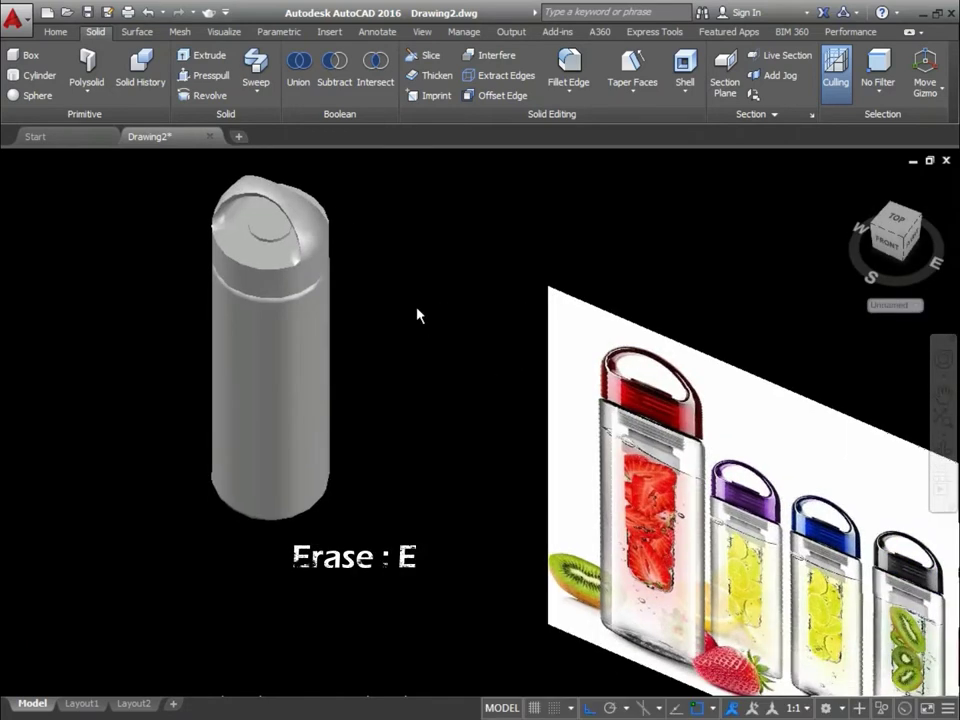
pyautogui.scroll(-2, 416, 312)
# Erase the reference photo with E, leaving only the bottle.
pyautogui.write('e')
pyautogui.click(536, 315)
pyautogui.press('Return')
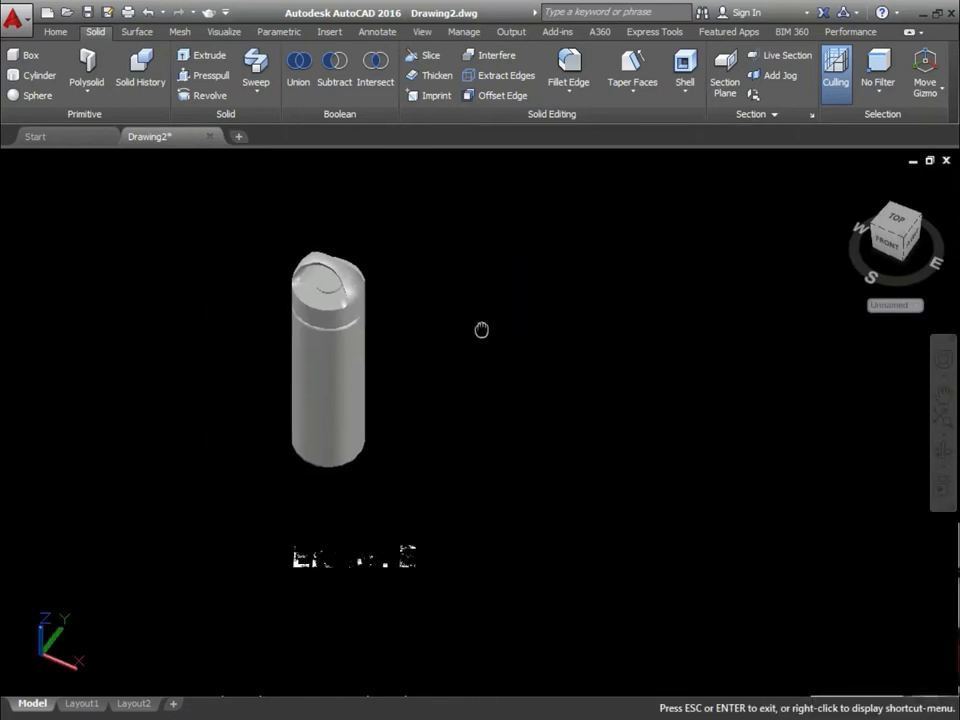
pyautogui.keyDown('shift'); pyautogui.moveTo(395, 320); pyautogui.dragTo(407, 296, button='middle'); pyautogui.keyUp('shift')
pyautogui.write('mat')
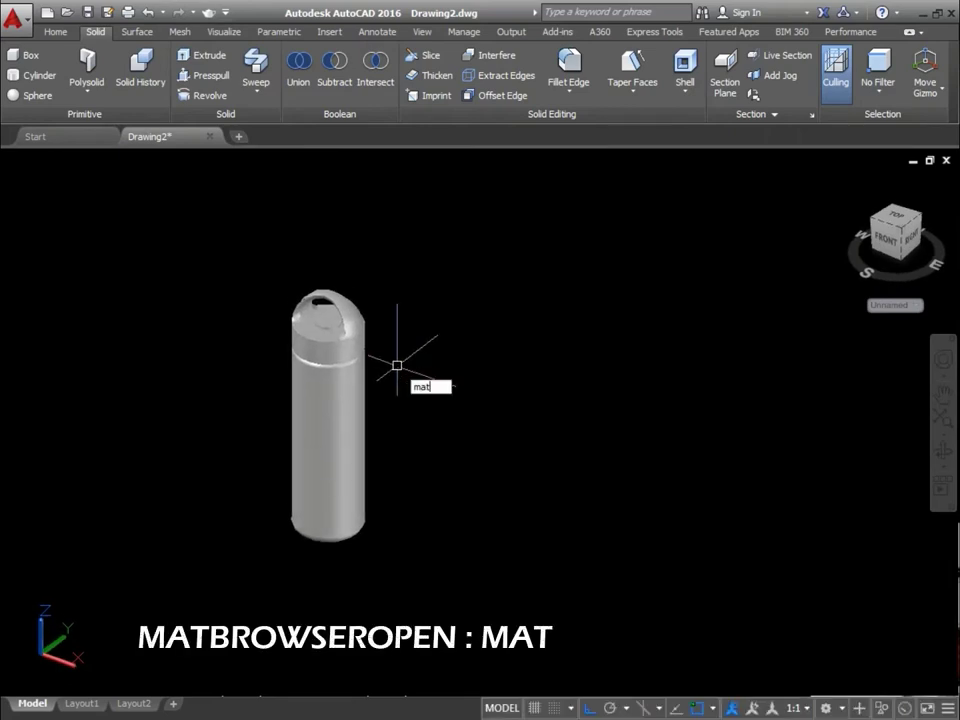
# Apply the Light Red material from the Glass category to the bottle body.
pyautogui.press('Return')
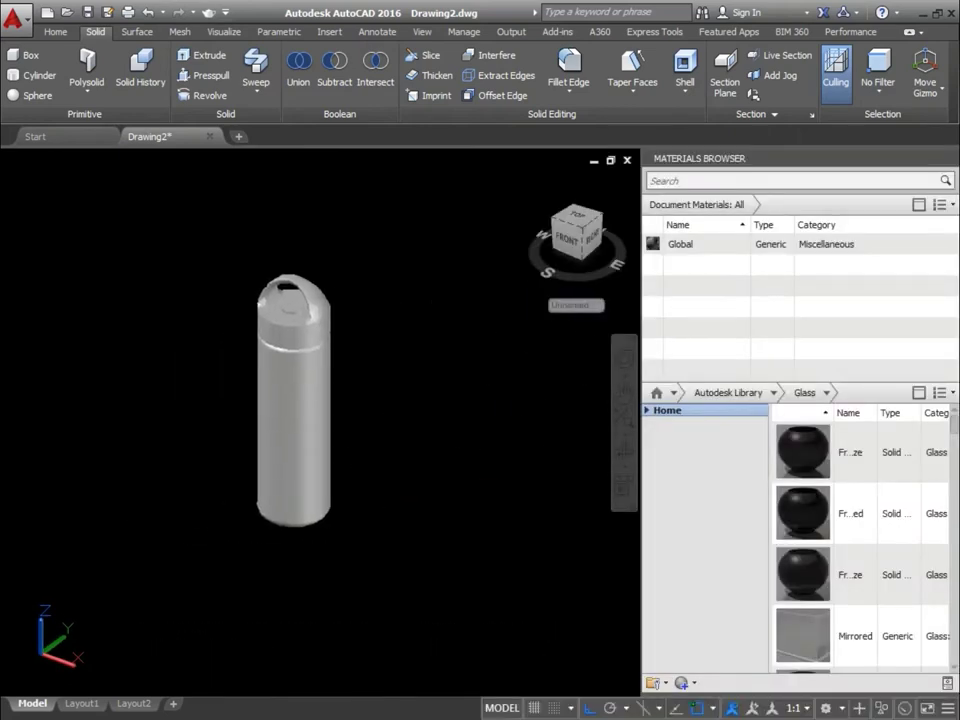
pyautogui.scroll(2, 410, 388)
pyautogui.click(771, 390)
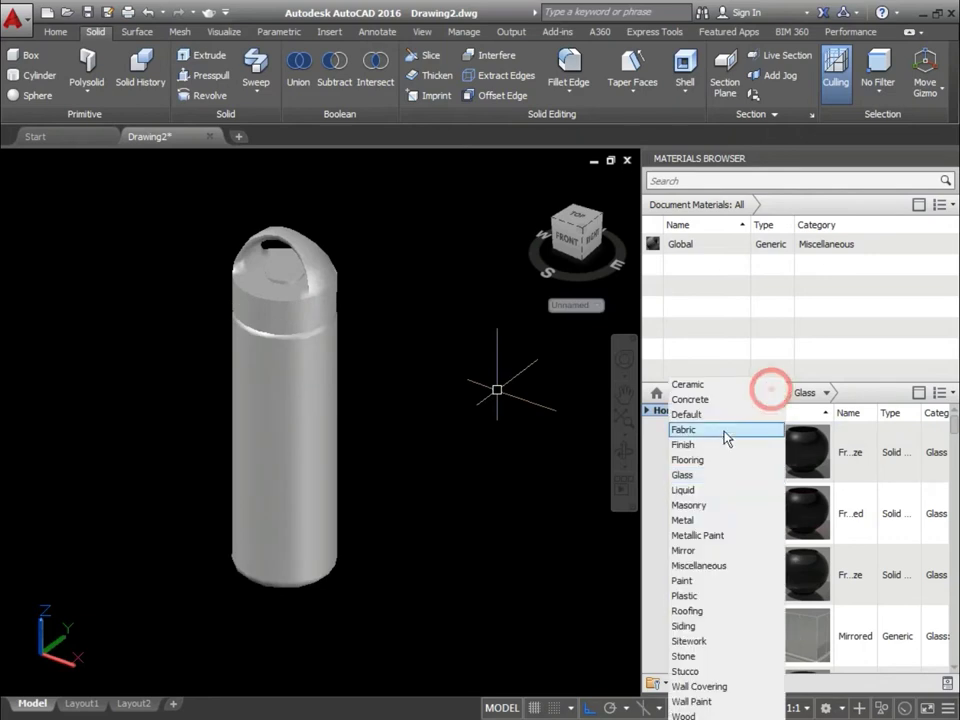
pyautogui.click(697, 476)
pyautogui.scroll(-3, 828, 500)
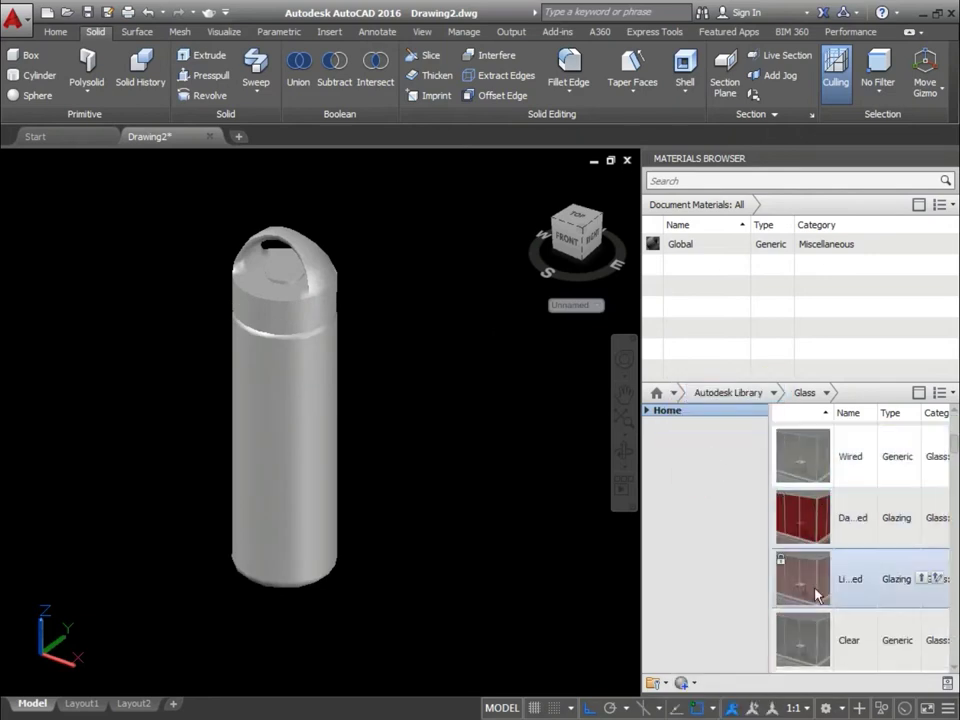
pyautogui.moveTo(790, 578); pyautogui.dragTo(295, 450)
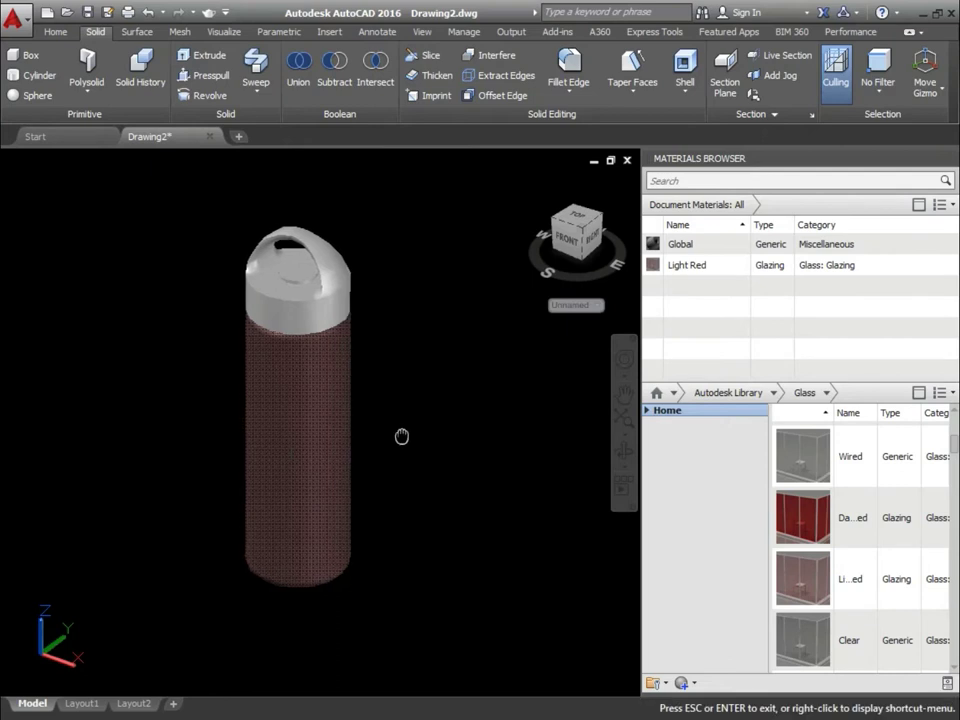
pyautogui.keyDown('shift'); pyautogui.moveTo(379, 414); pyautogui.dragTo(368, 343, button='middle'); pyautogui.keyUp('shift')
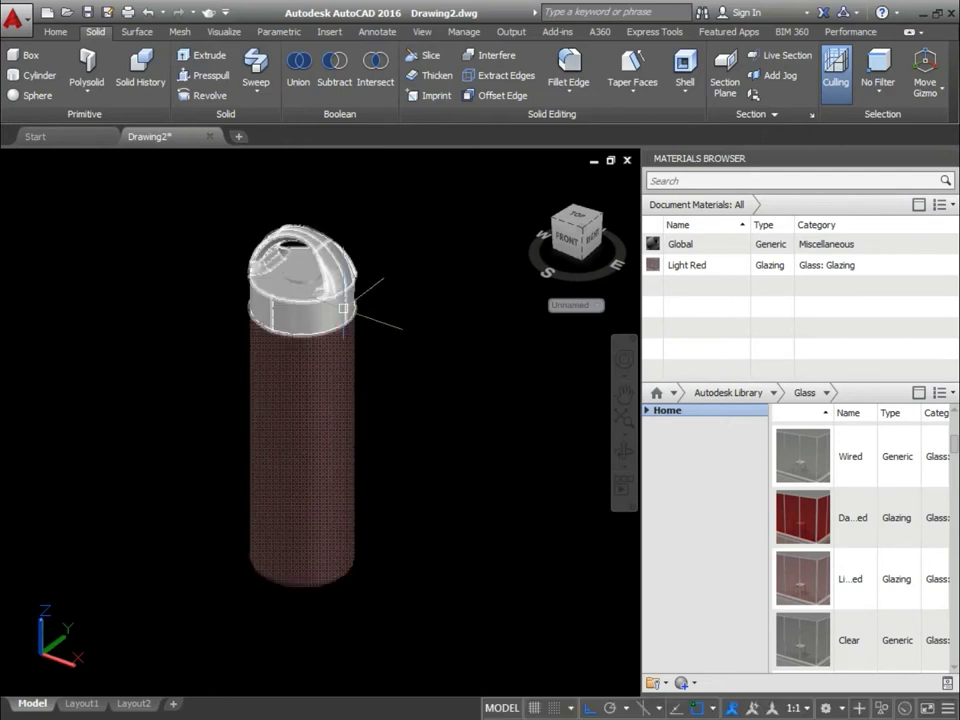
pyautogui.scroll(-2, 848, 582)
pyautogui.scroll(-3, 821, 560)
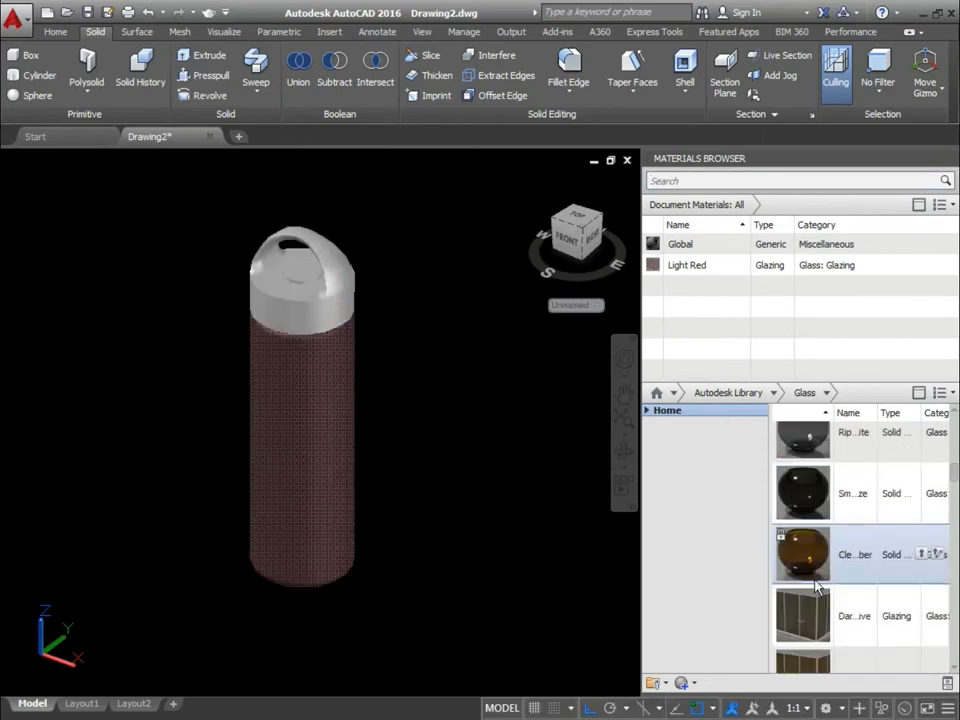
pyautogui.click(943, 155)
# In the Properties panel, set the colour to index colour 30 (orange).
pyautogui.hotkey('ctrl', '1')
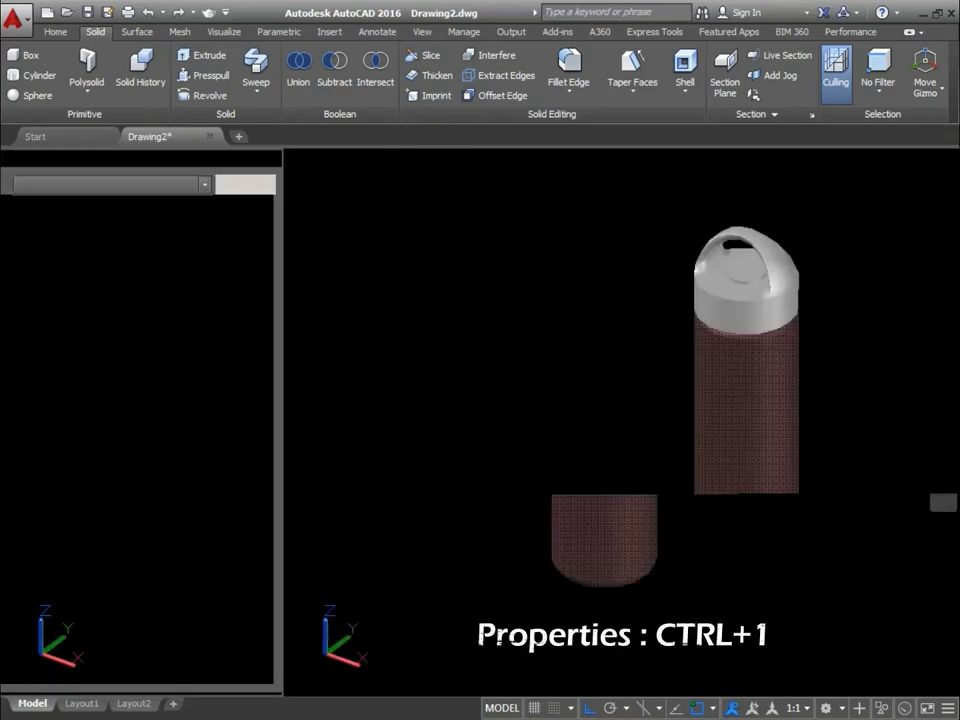
pyautogui.click(236, 220)
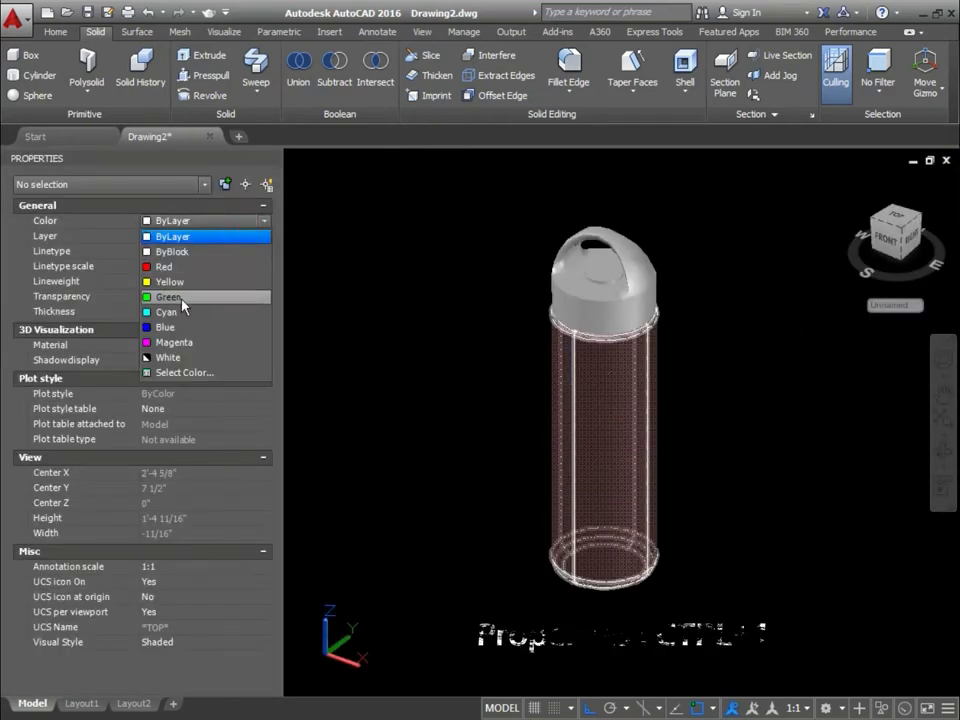
pyautogui.click(160, 373)
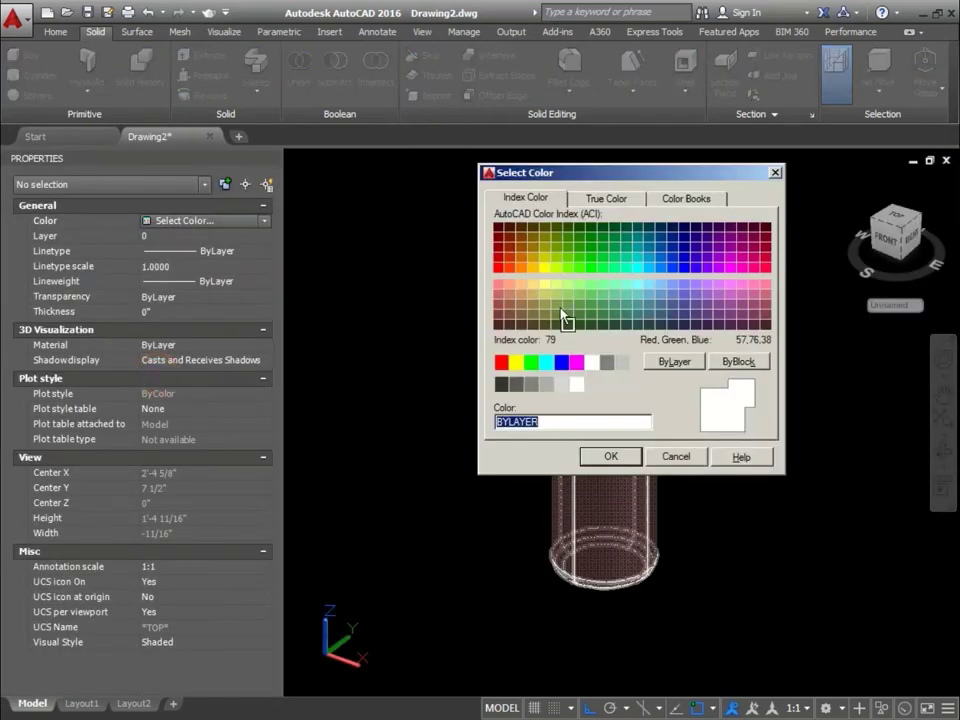
pyautogui.click(521, 267)
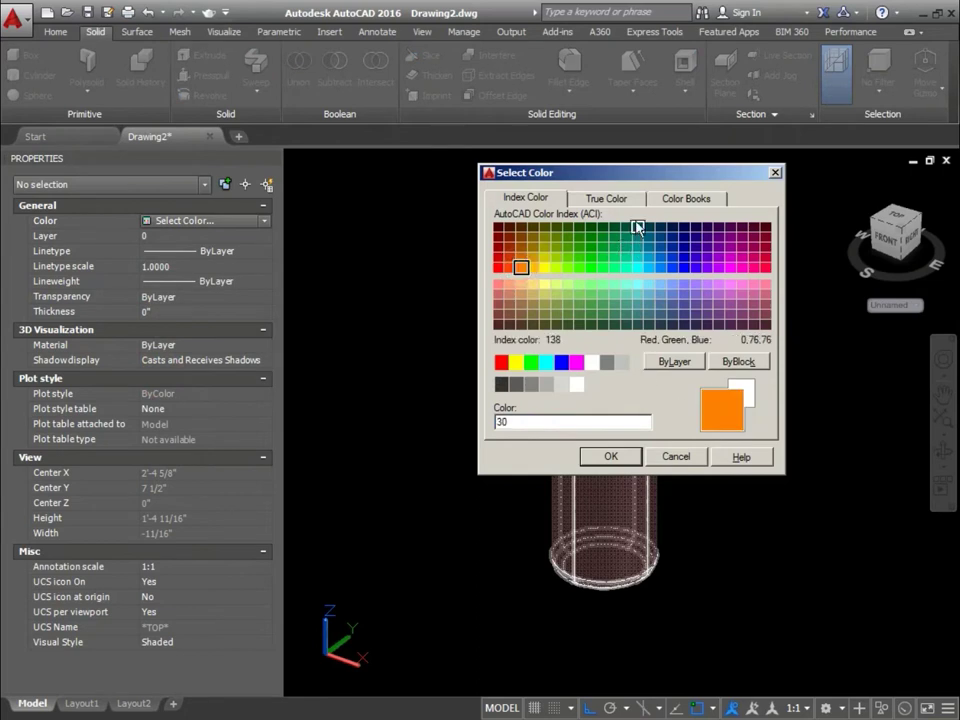
pyautogui.click(611, 456)
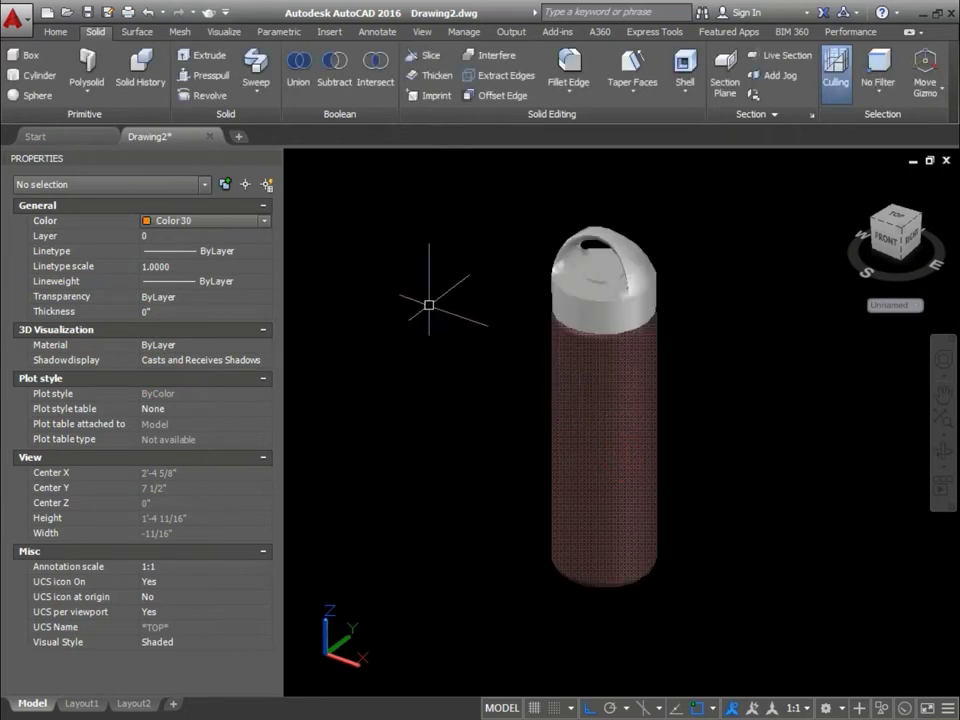
# Colour the cap solid with True Color 173,255,255 (light cyan).
pyautogui.click(558, 292)
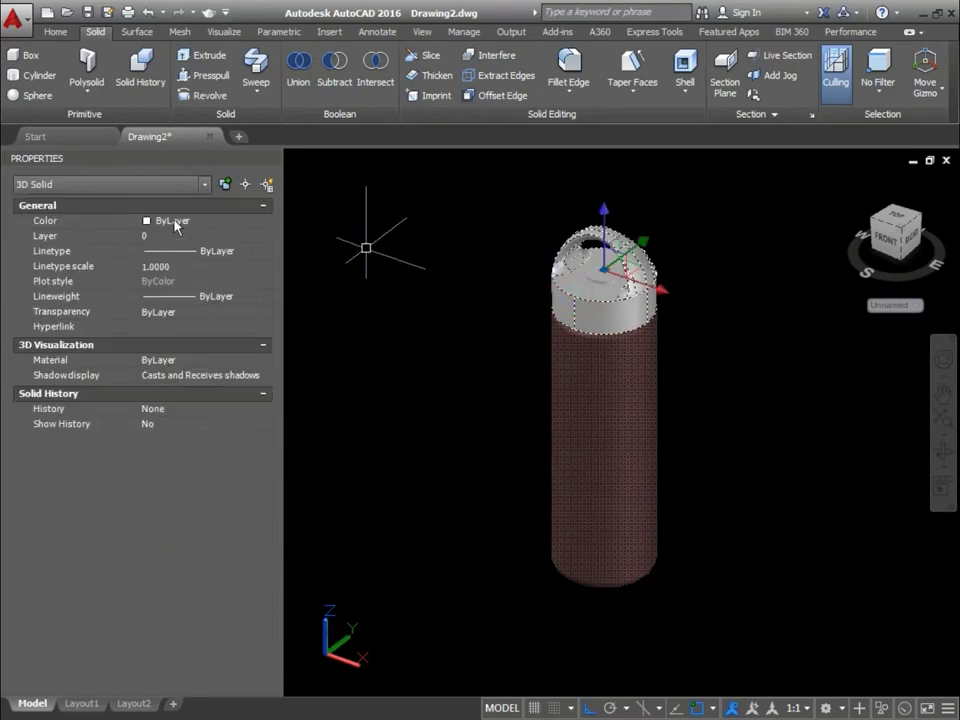
pyautogui.click(175, 222)
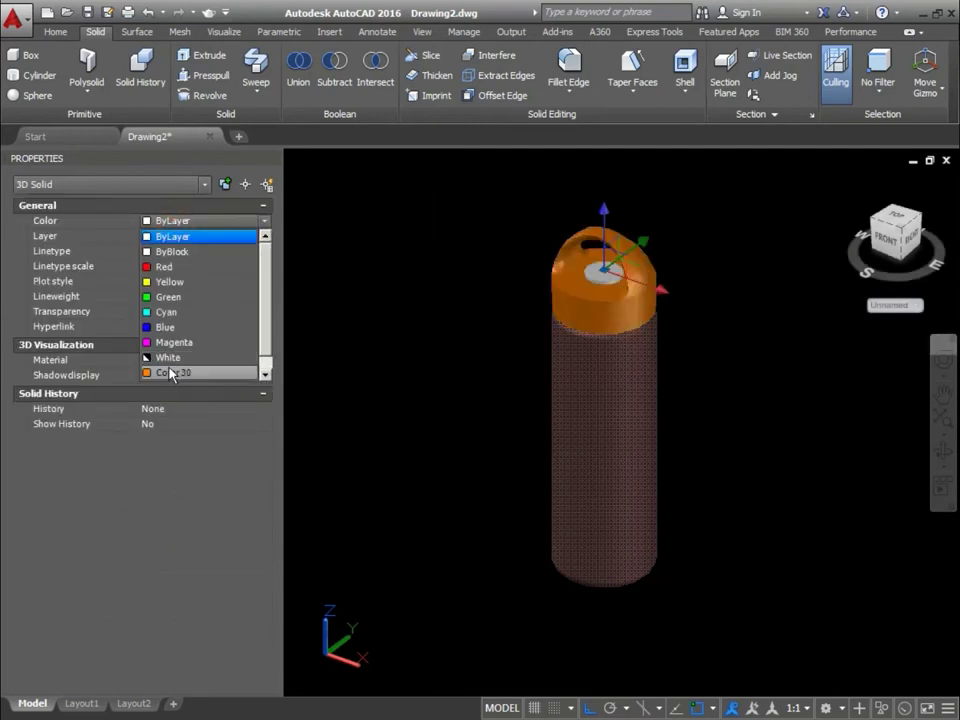
pyautogui.scroll(-1, 172, 374)
pyautogui.click(175, 374)
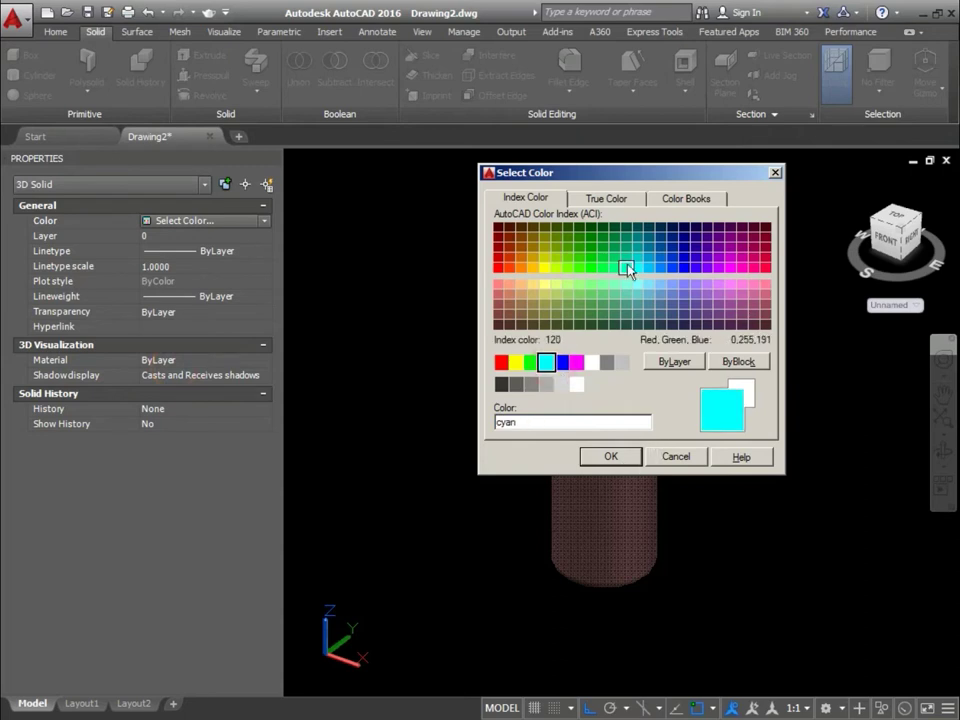
pyautogui.click(606, 198)
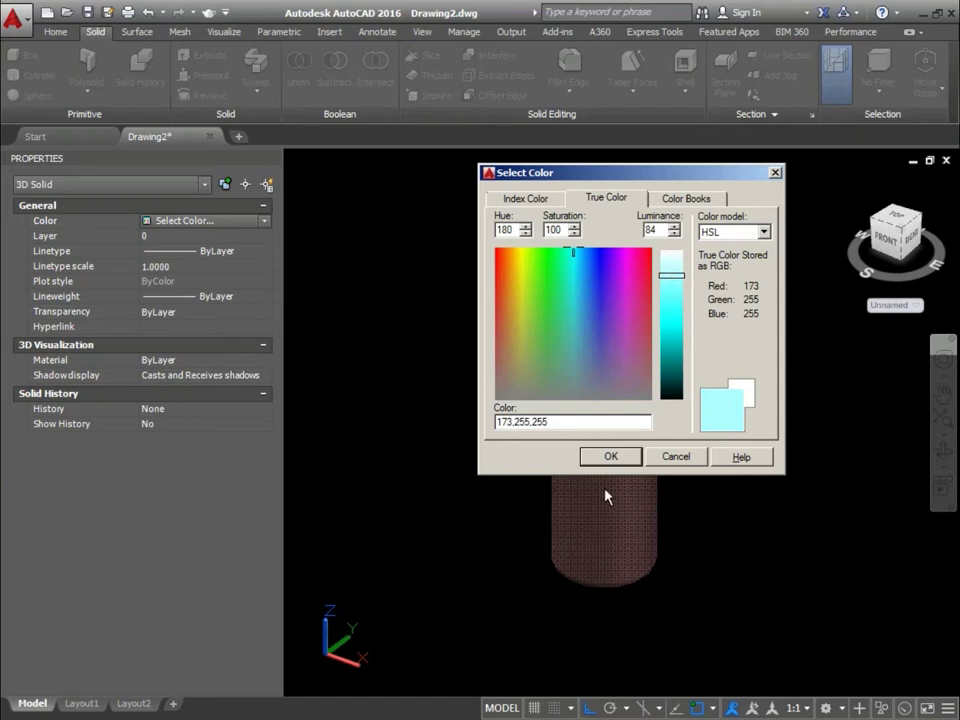
pyautogui.click(612, 457)
pyautogui.press('Escape')
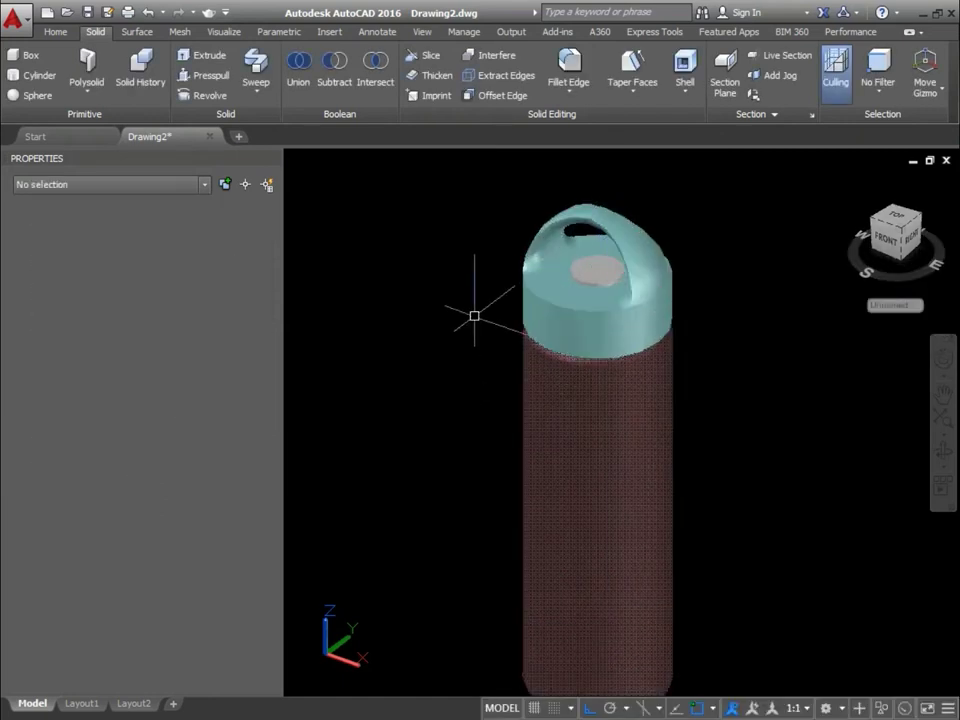
# Close Properties and orbit to view the bottle from right and left.
pyautogui.click(271, 158)
pyautogui.scroll(-2, 381, 317)
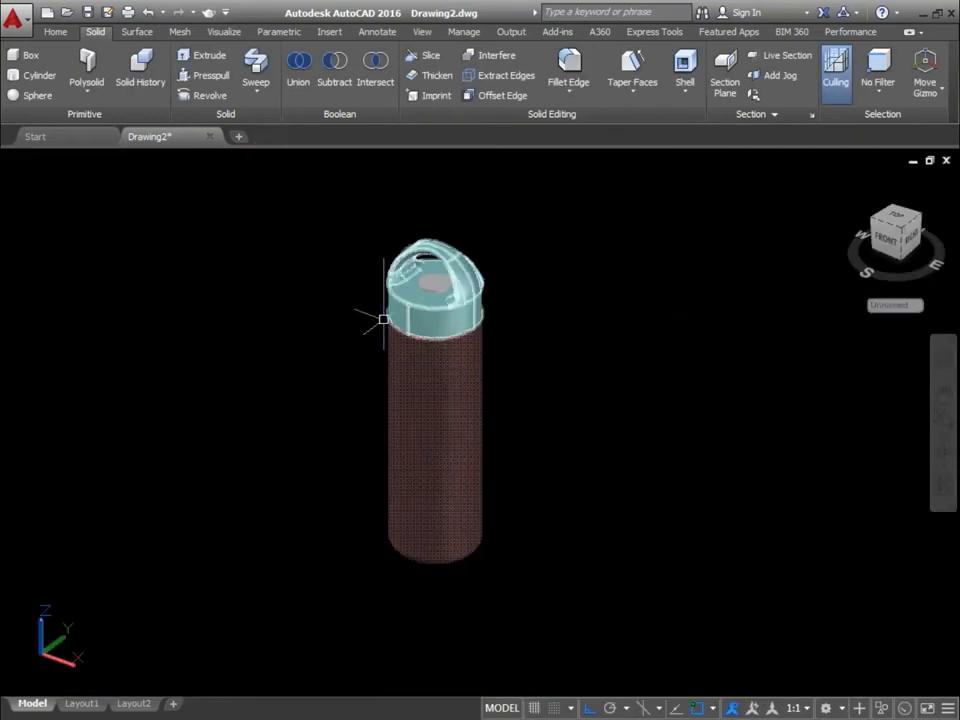
pyautogui.keyDown('shift'); pyautogui.moveTo(340, 318); pyautogui.dragTo(314, 318, button='middle'); pyautogui.keyUp('shift')
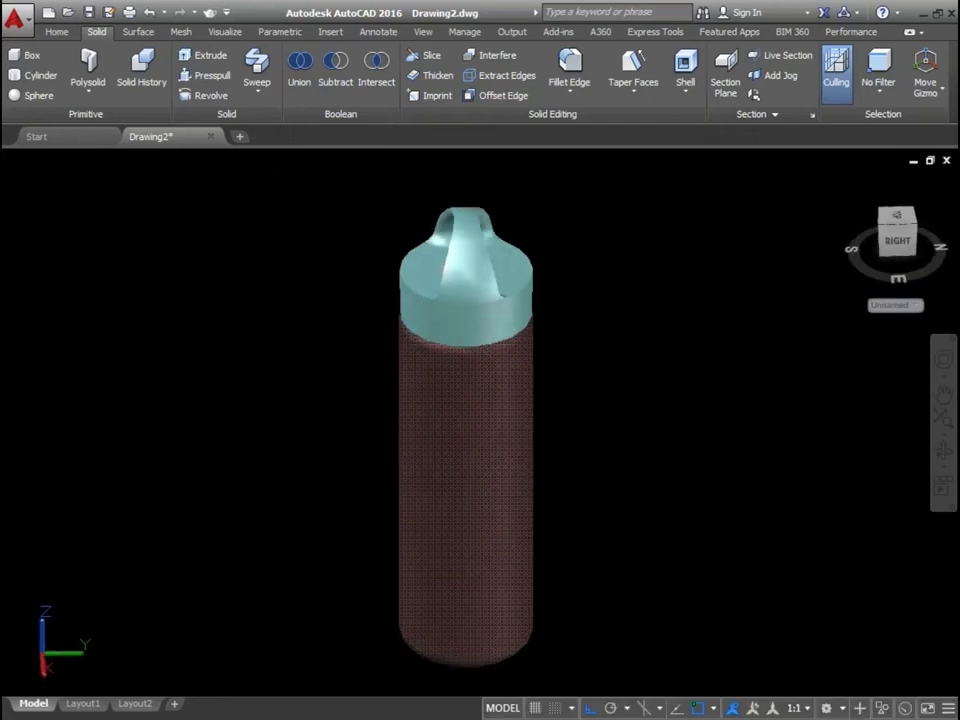
pyautogui.keyDown('shift'); pyautogui.moveTo(440, 343); pyautogui.dragTo(213, 339, button='middle'); pyautogui.keyUp('shift')
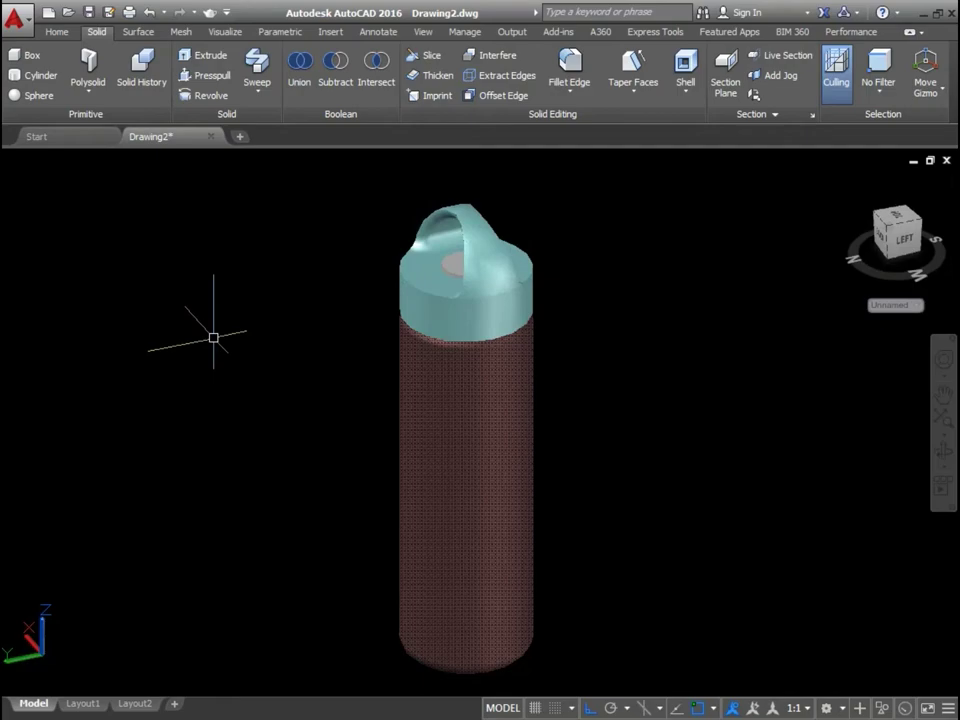